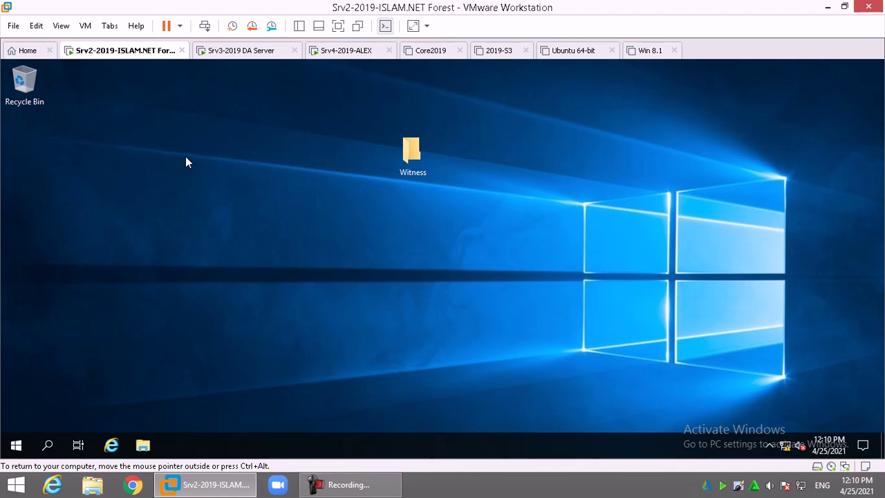
Launch Task Manager from the taskbar, maximized and expanded to the full process list
right_click(301, 454)
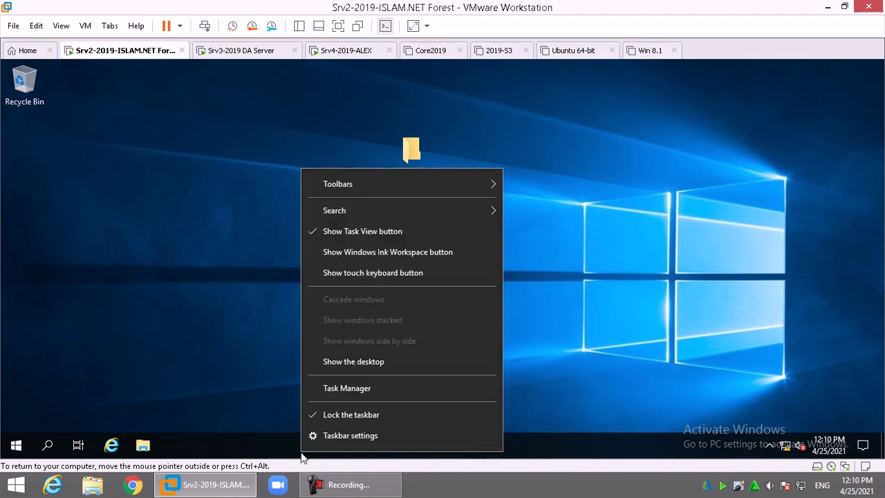
click(379, 391)
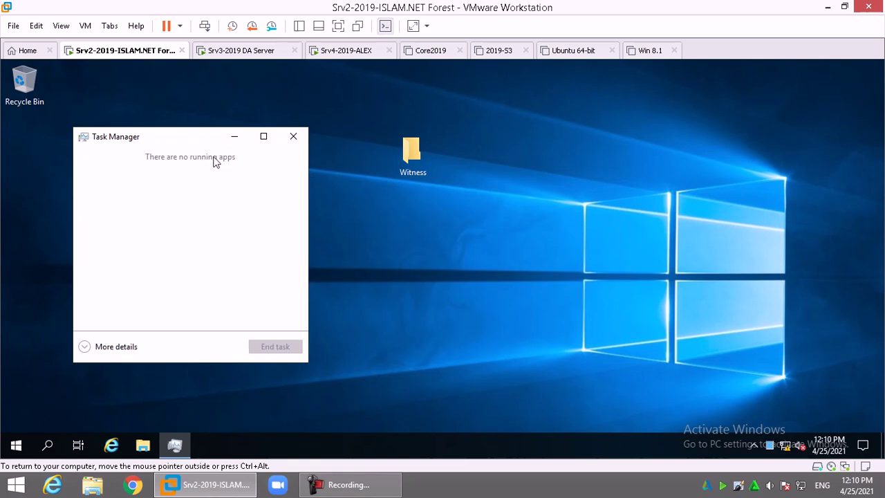
double_click(170, 138)
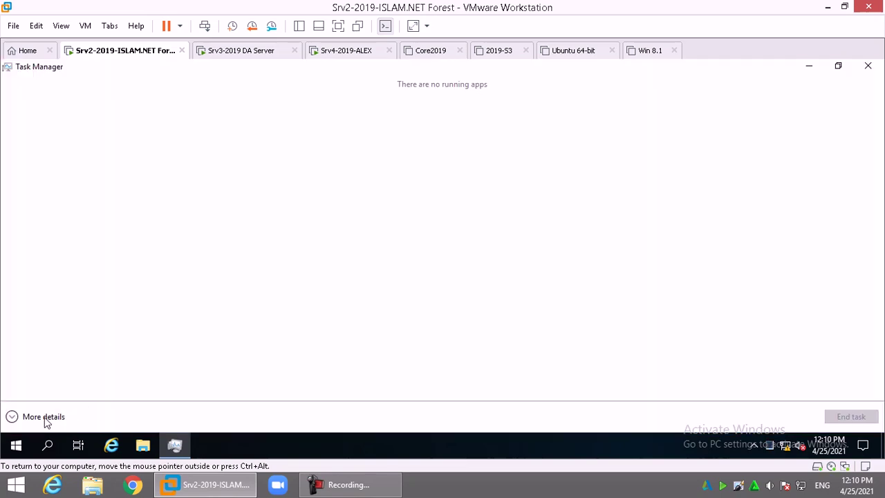
click(44, 417)
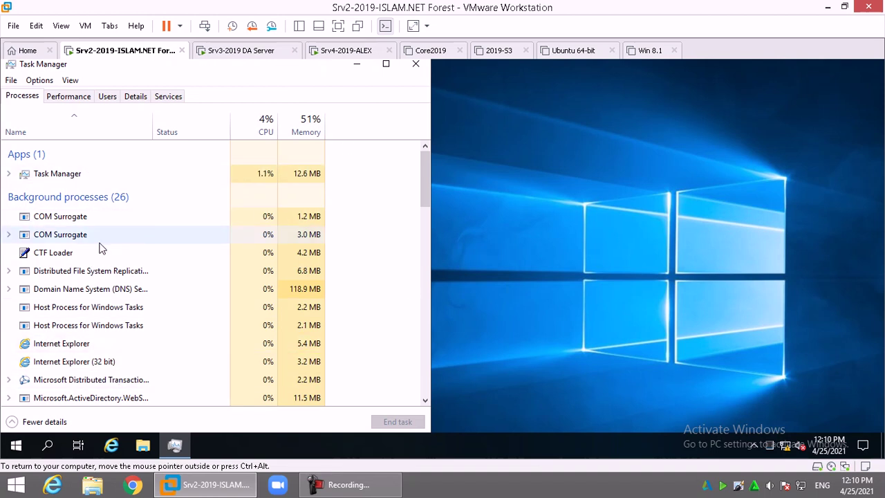
Sort processes by CPU and then by memory, and show the CPU performance graph
right_click(63, 255)
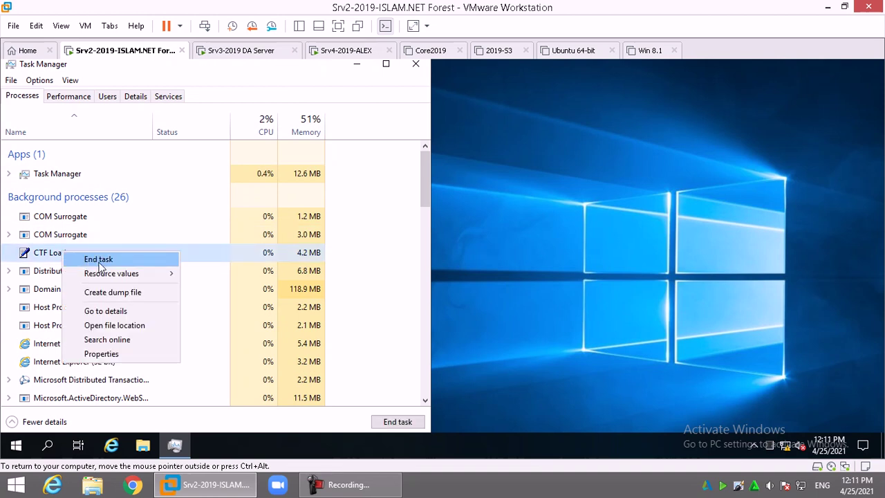
click(90, 209)
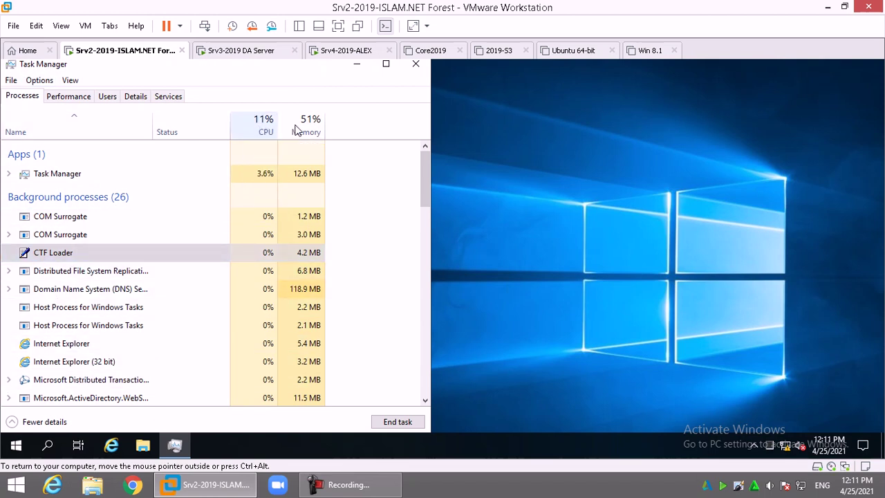
click(264, 127)
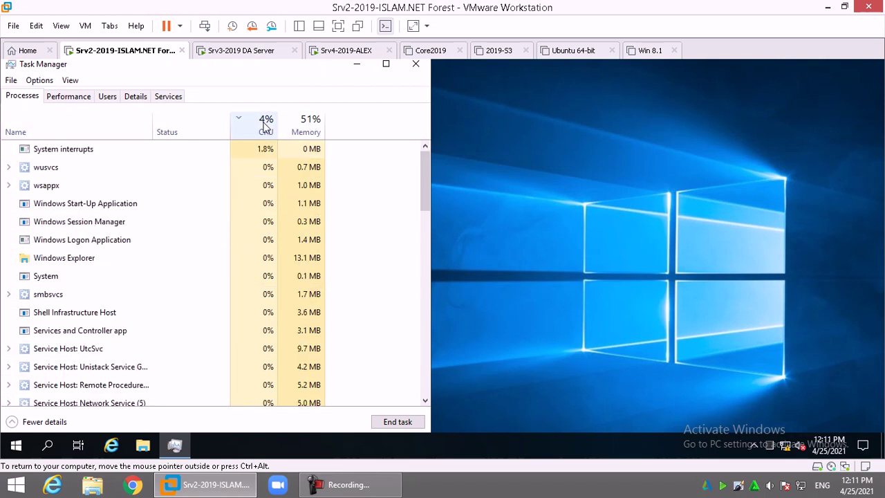
click(307, 132)
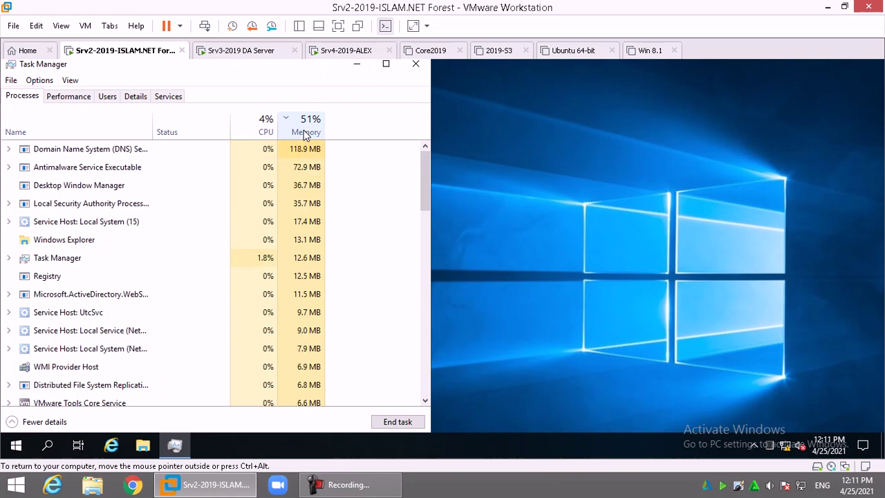
click(74, 99)
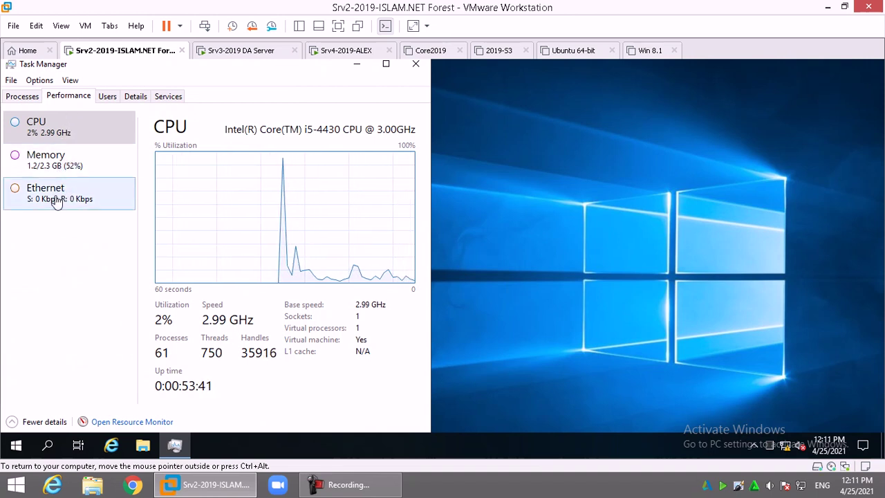
click(142, 422)
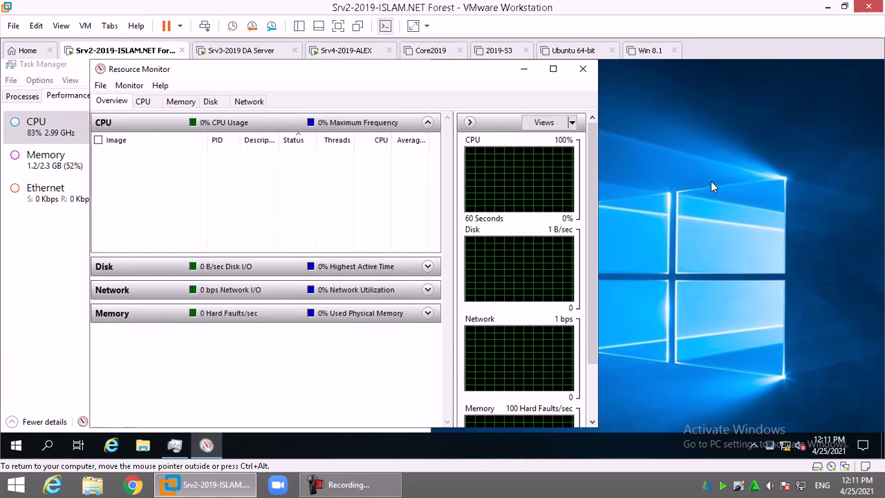
click(554, 69)
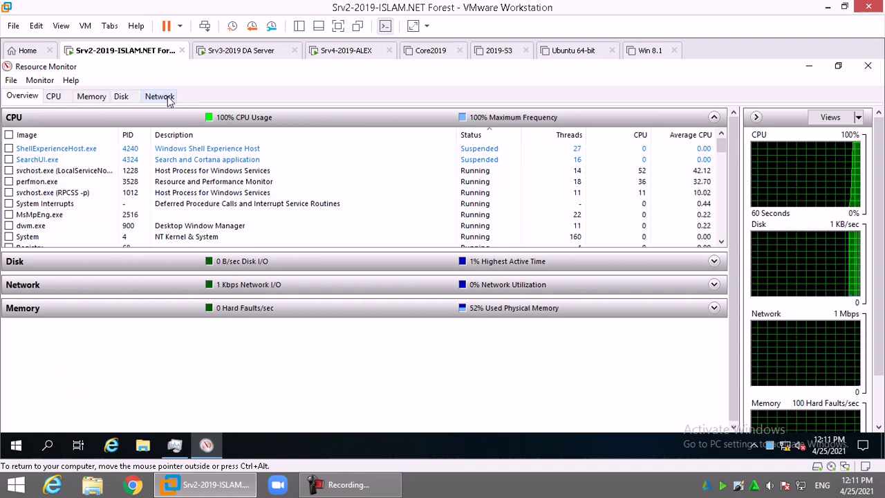
click(57, 97)
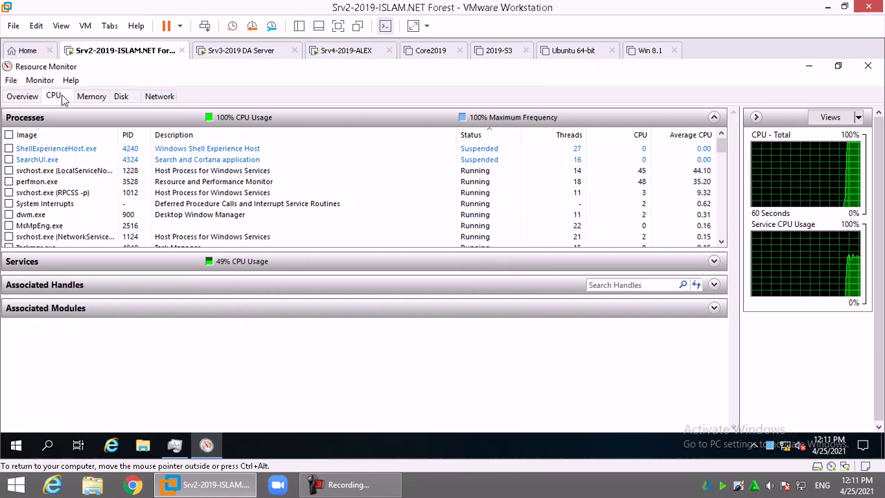
click(142, 265)
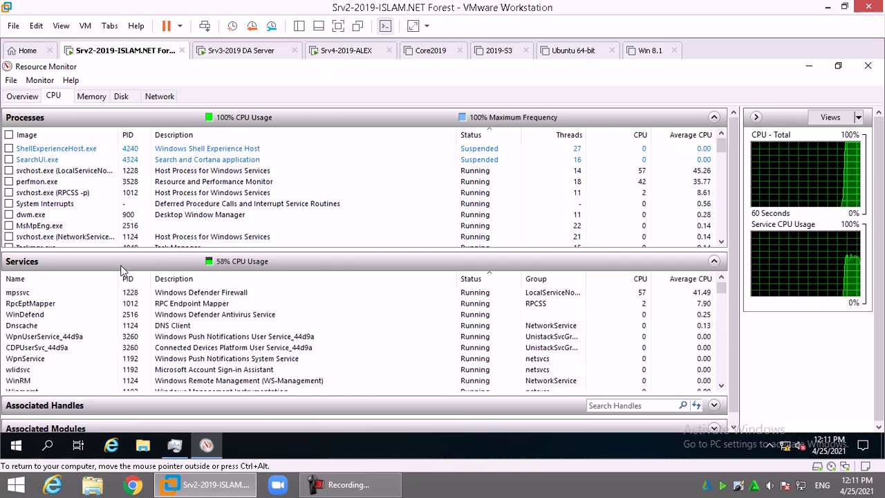
click(90, 96)
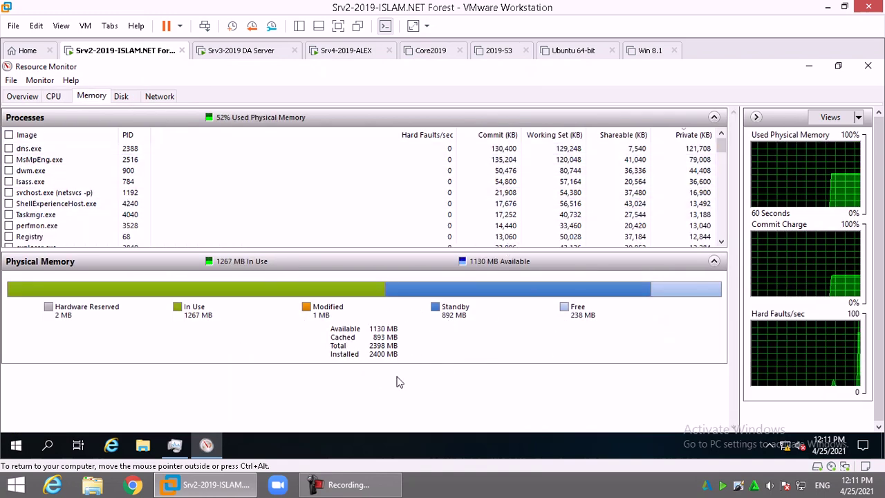
click(121, 97)
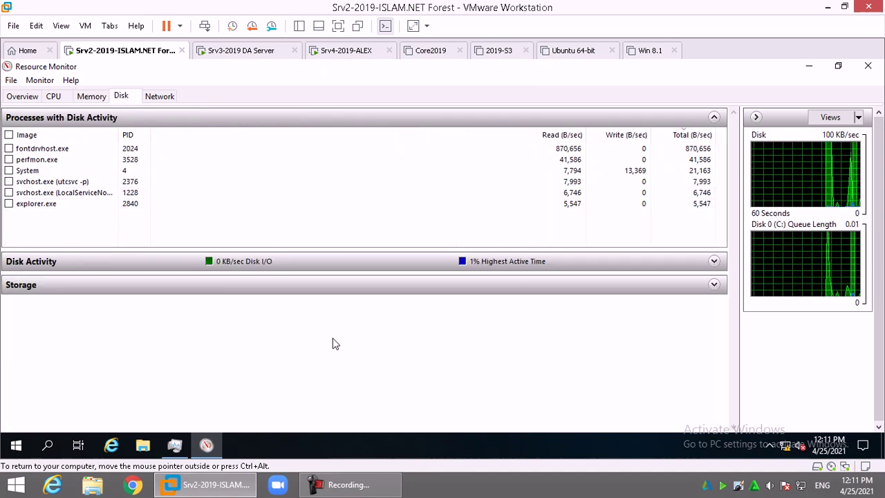
click(230, 263)
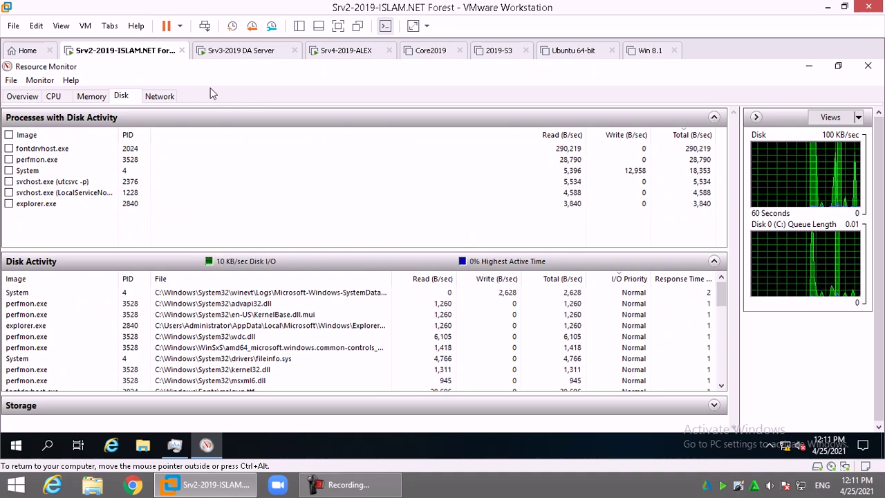
click(156, 97)
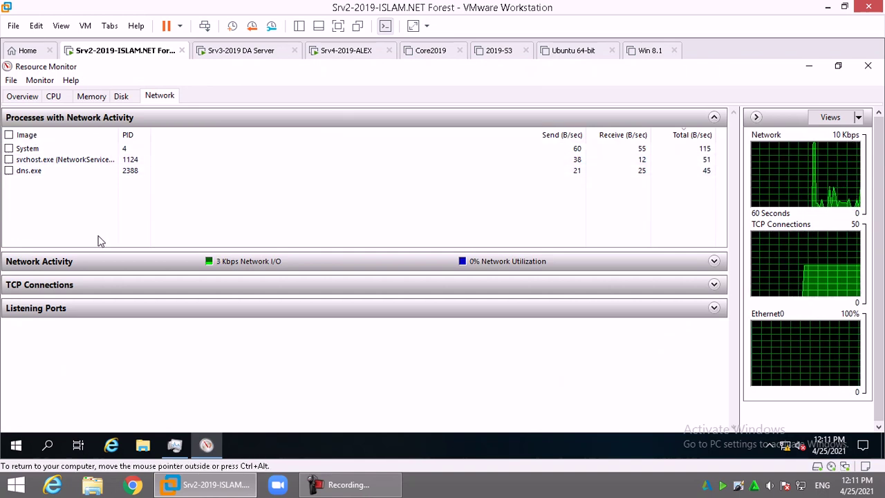
click(29, 171)
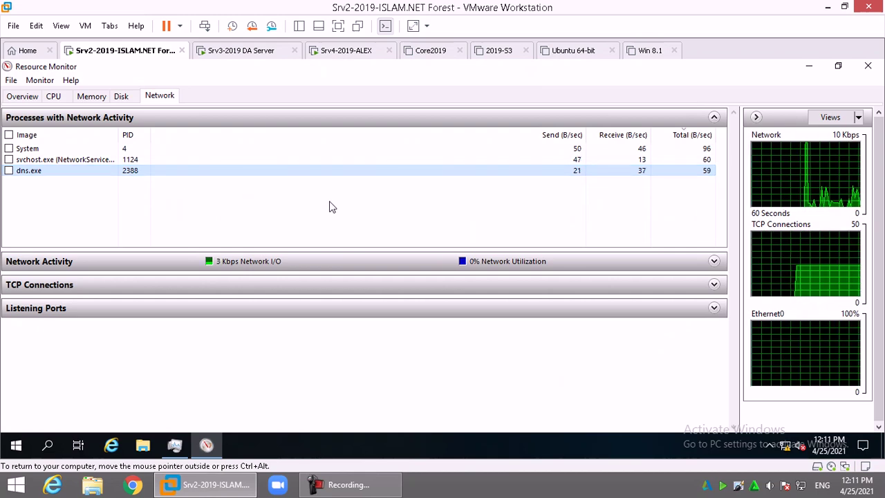
click(91, 96)
click(54, 96)
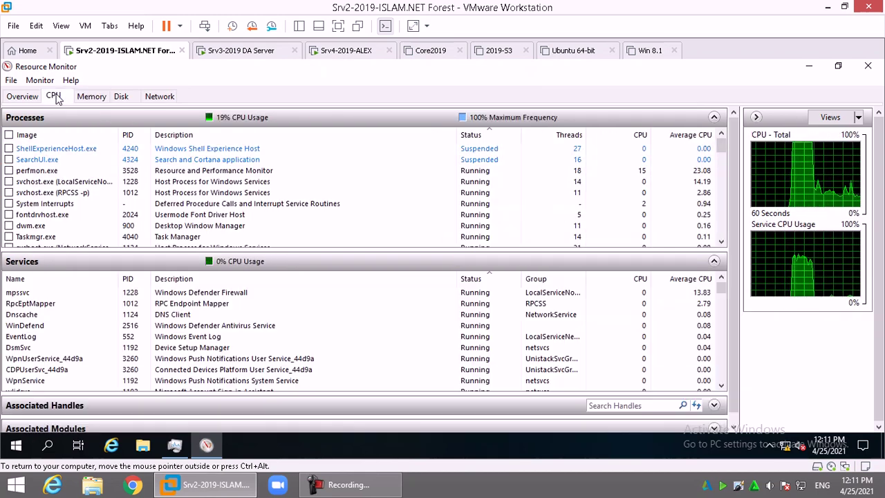
click(121, 96)
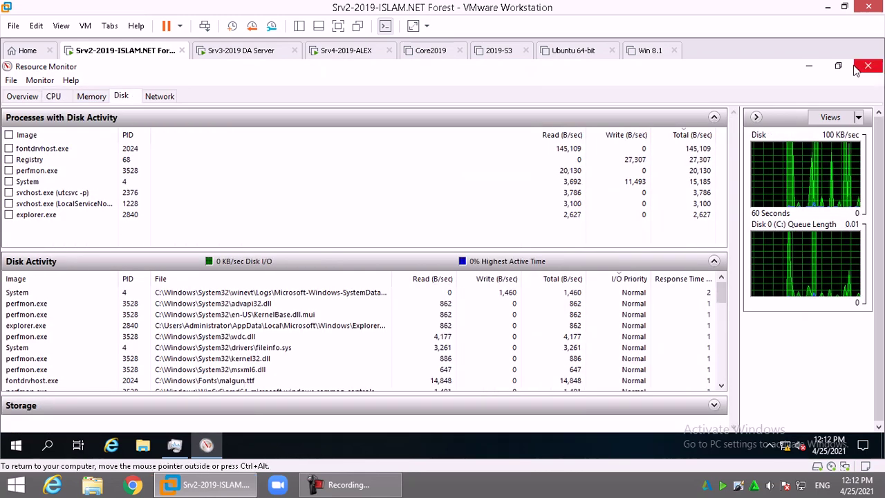
click(868, 66)
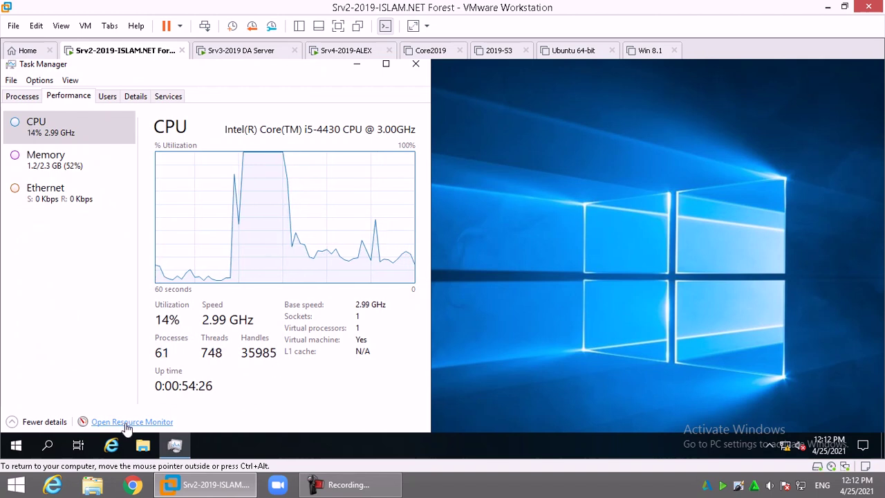
Review the Administrator user's actions on Users, then switch to the per-process Details list
click(108, 97)
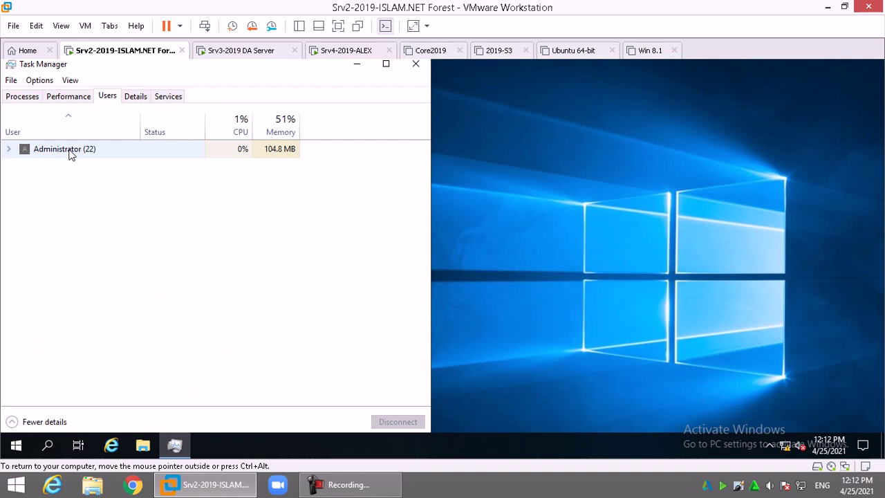
right_click(60, 154)
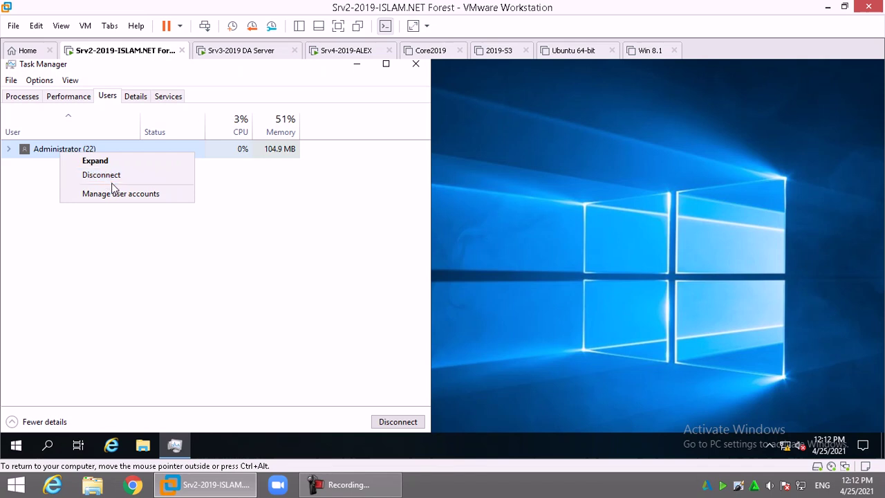
click(323, 270)
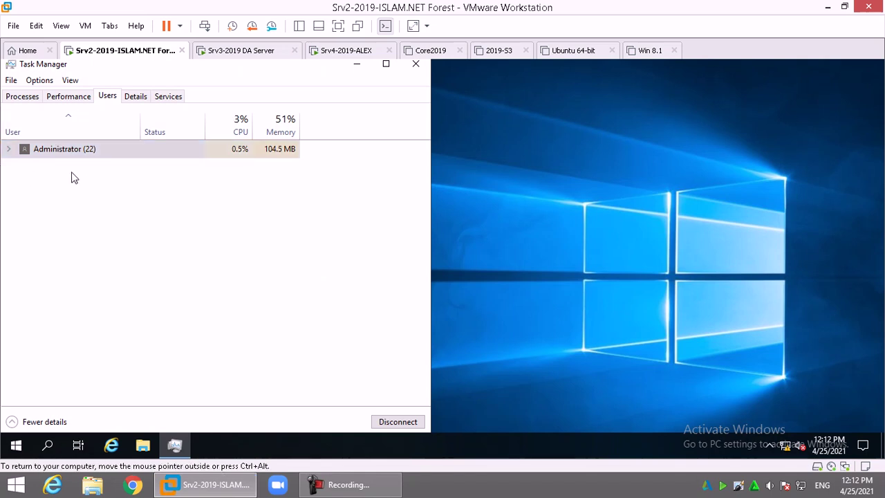
right_click(76, 150)
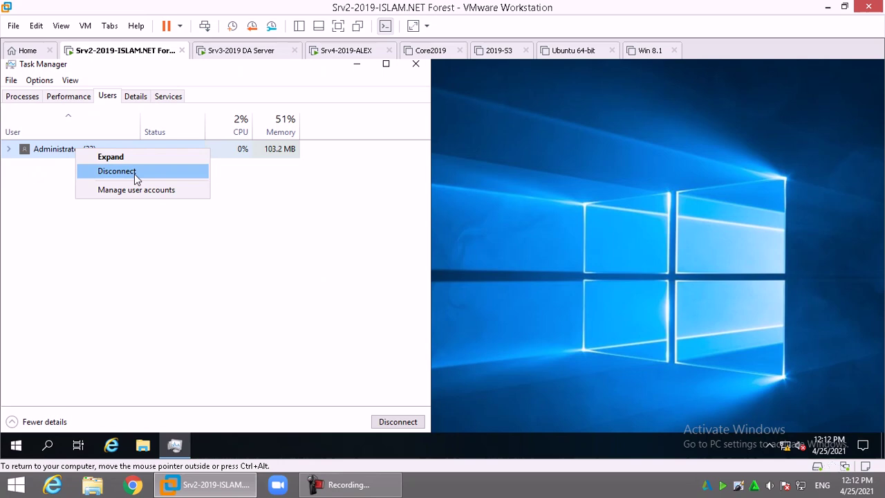
click(233, 305)
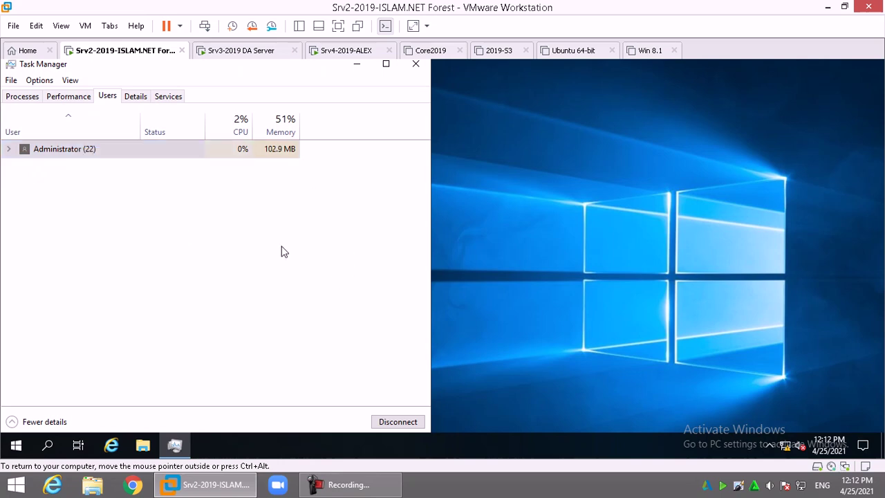
click(138, 96)
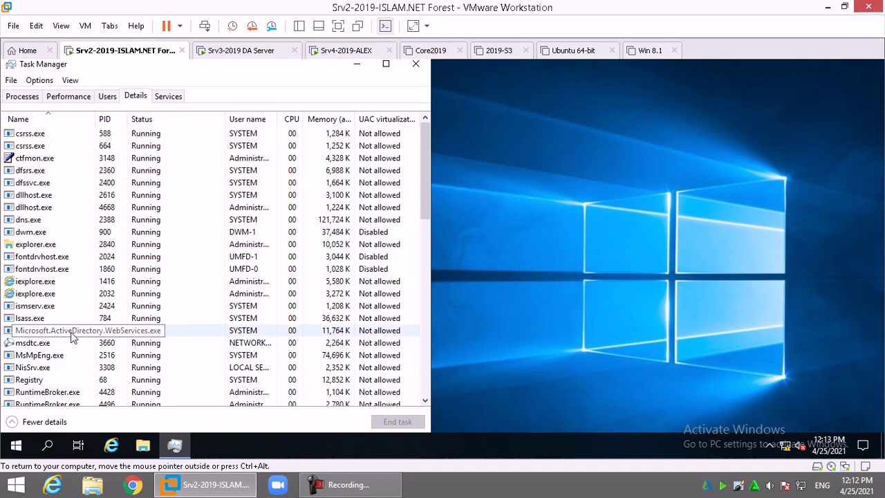
Widen the User name column and bring up the action menu for svchost.exe PID 552
right_click(42, 285)
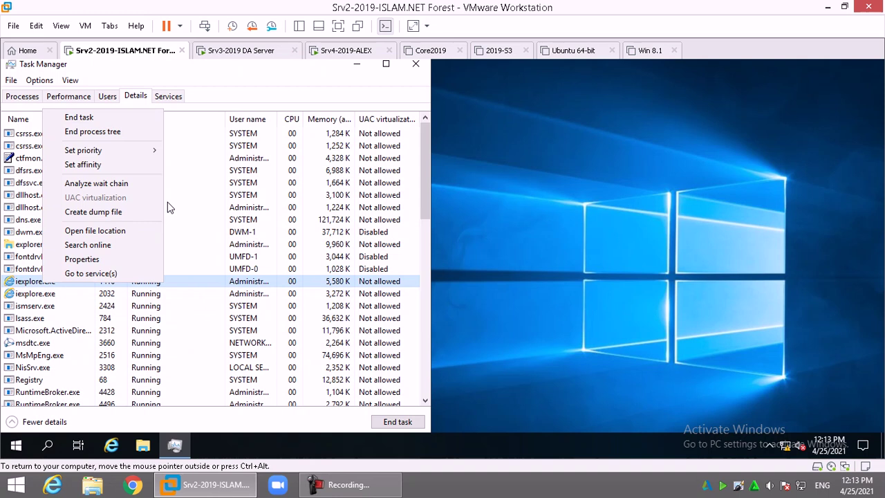
click(61, 340)
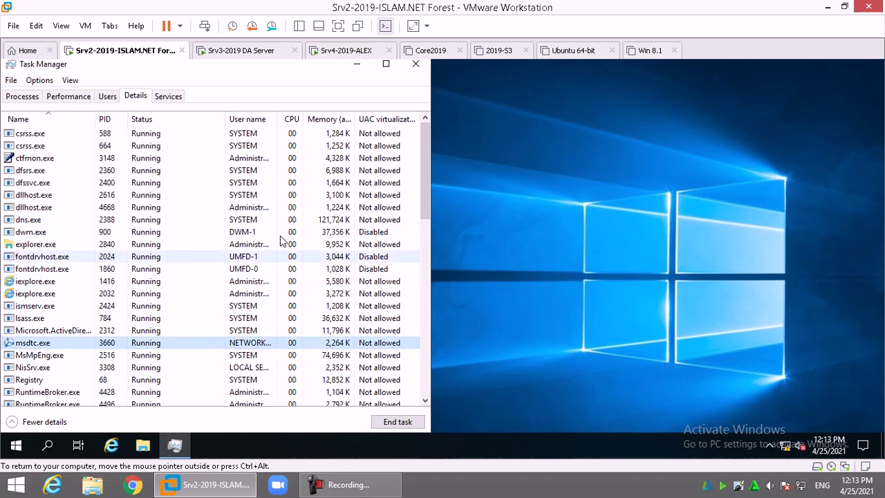
double_click(280, 119)
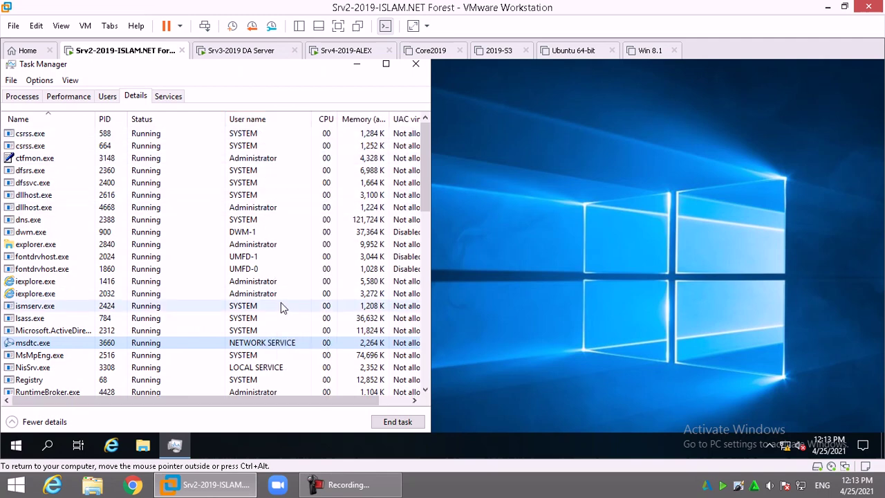
scroll(43, 189, down, 10)
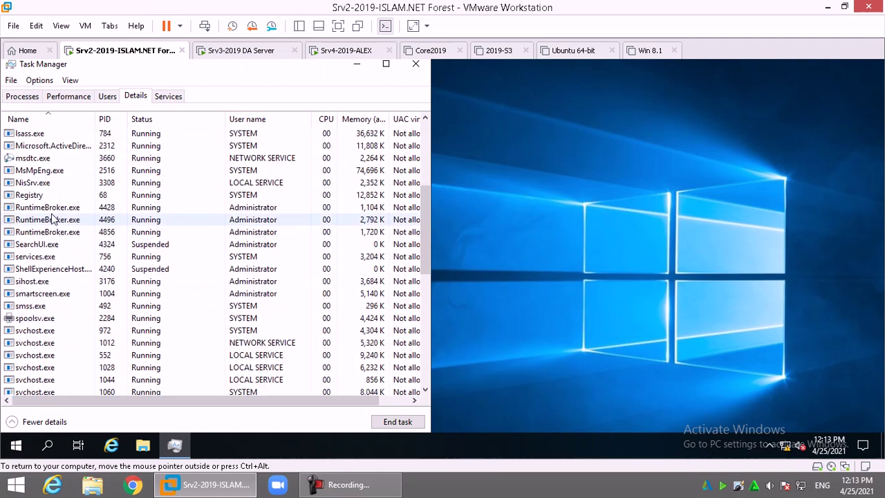
right_click(31, 174)
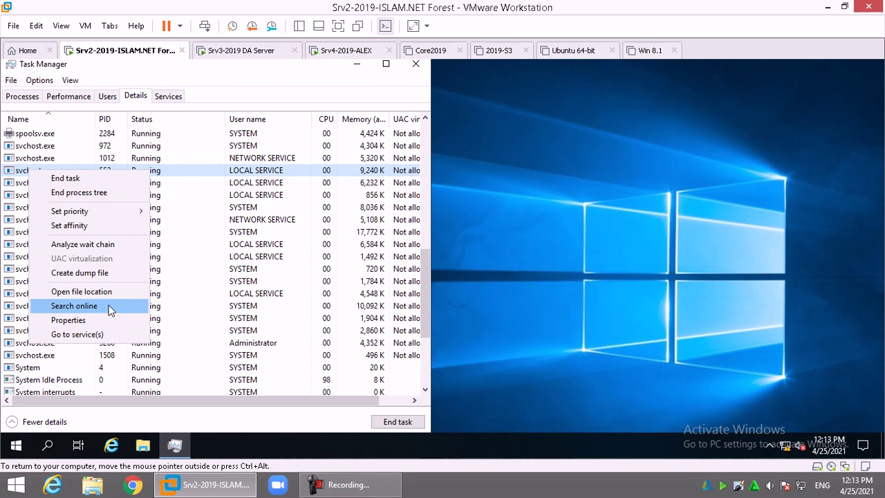
Open the full Services console and inspect the App Readiness service's actions
click(170, 97)
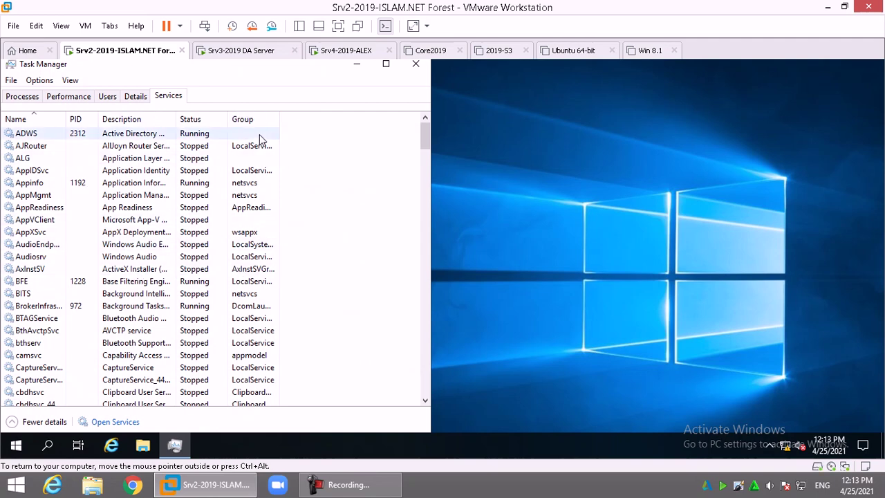
click(125, 423)
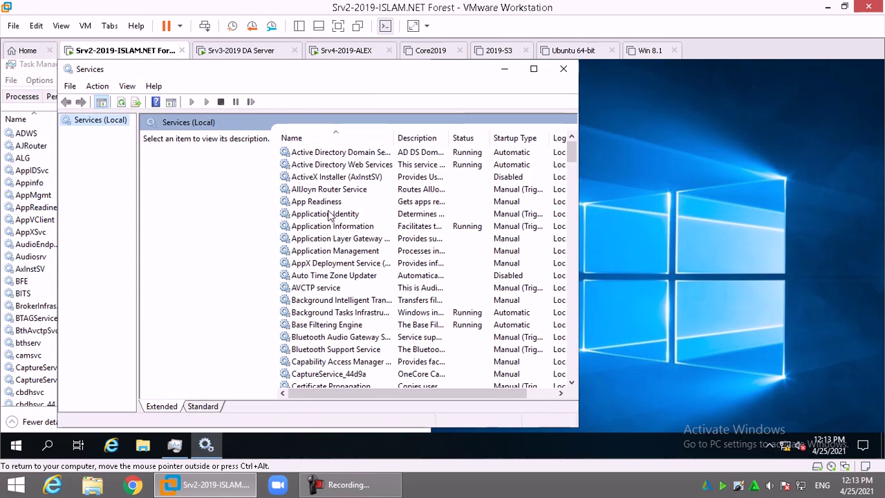
right_click(340, 202)
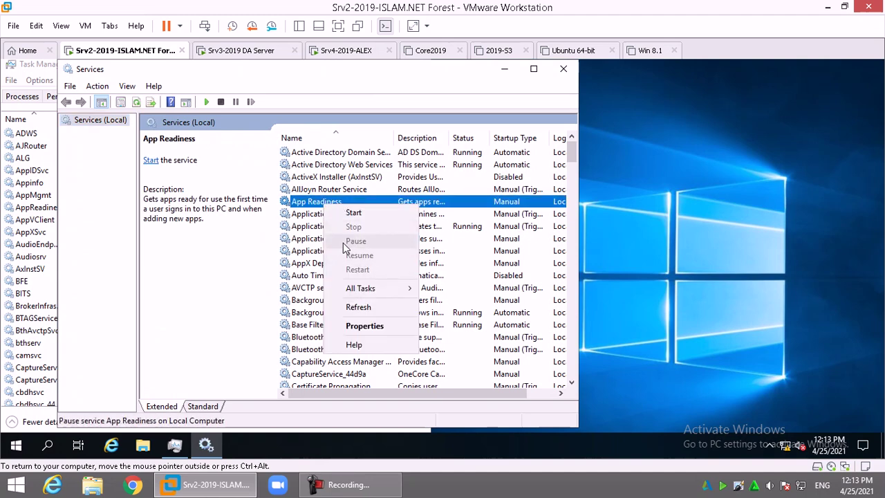
click(303, 264)
Close both the Services console and Task Manager
click(308, 183)
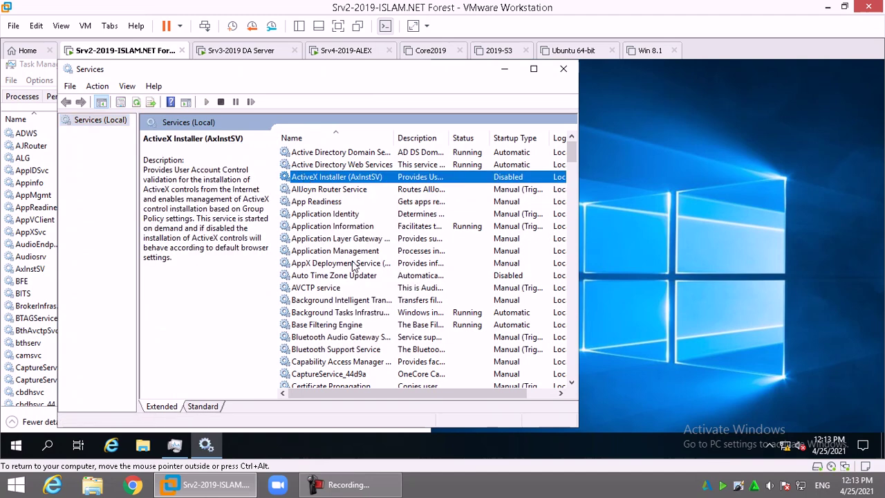
click(356, 267)
click(560, 70)
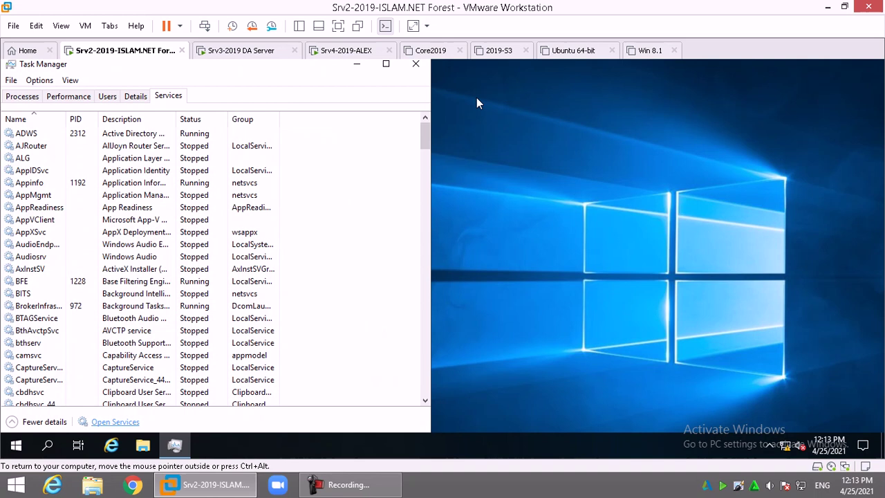
click(412, 66)
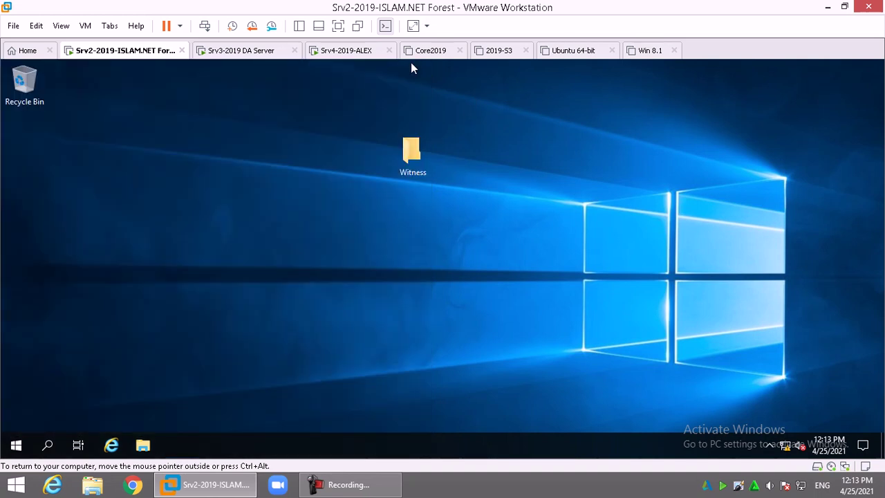
key(super)
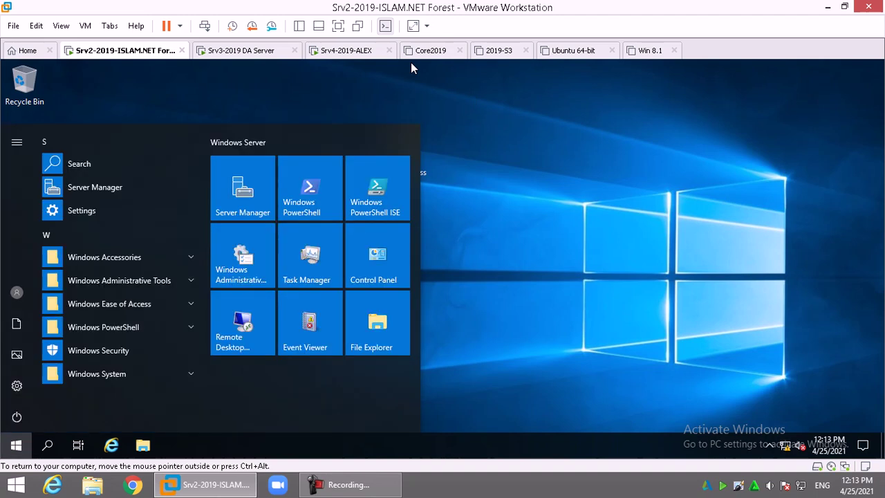
text(relia)
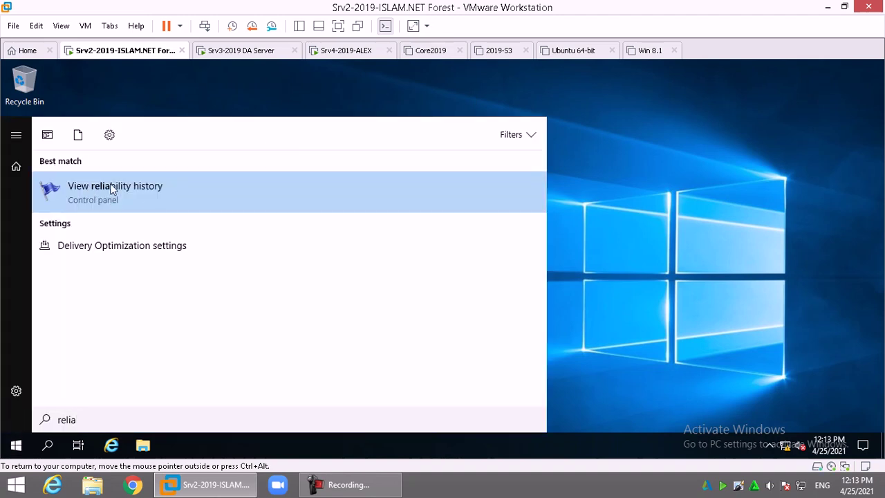
click(152, 192)
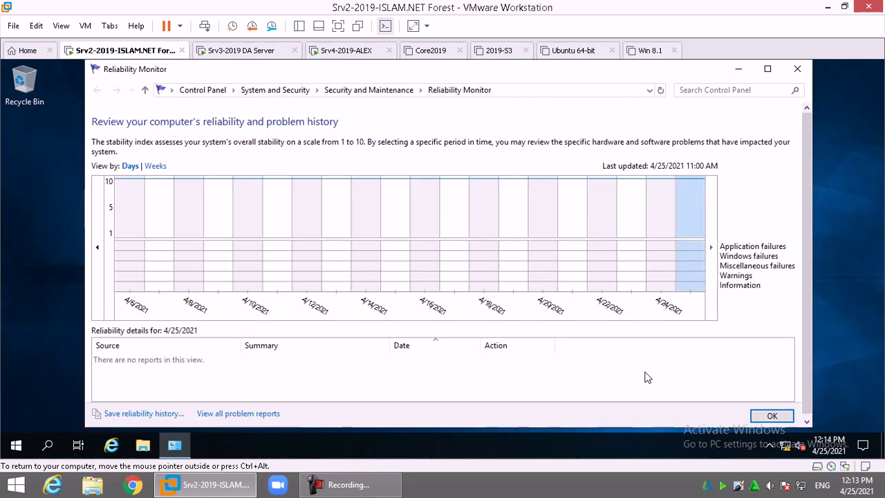
click(767, 68)
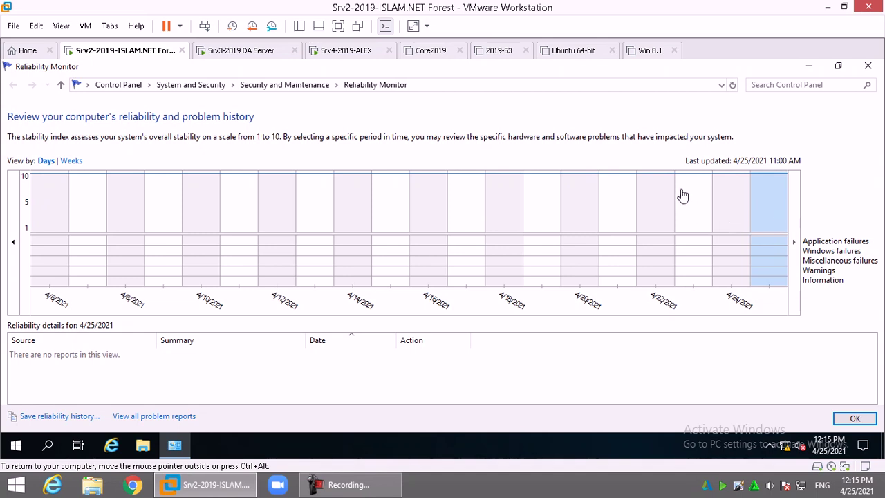
click(387, 389)
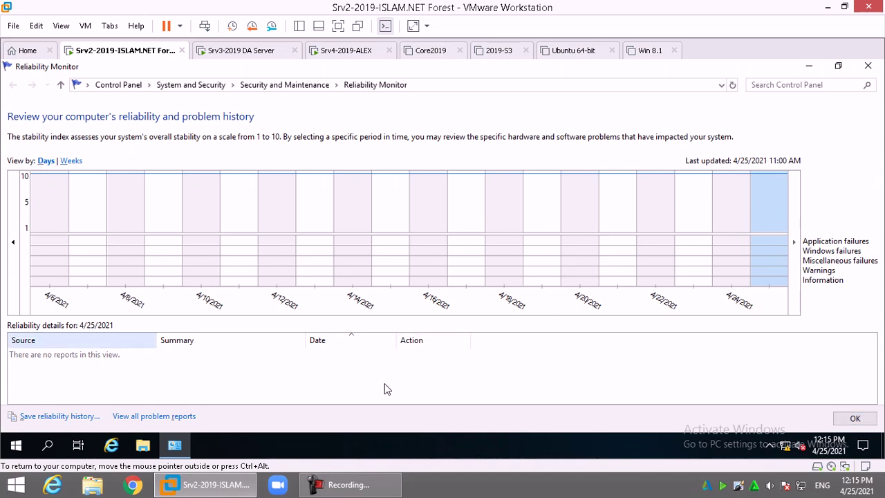
key(alt+F4)
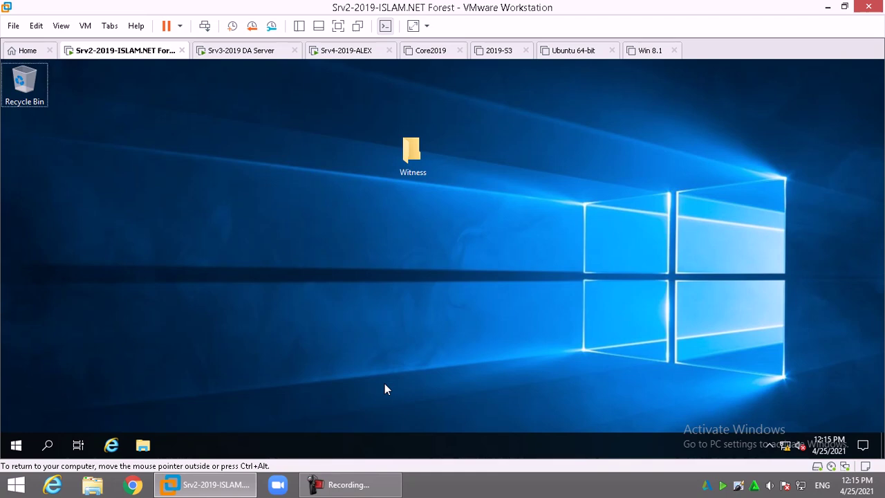
key(super)
click(246, 256)
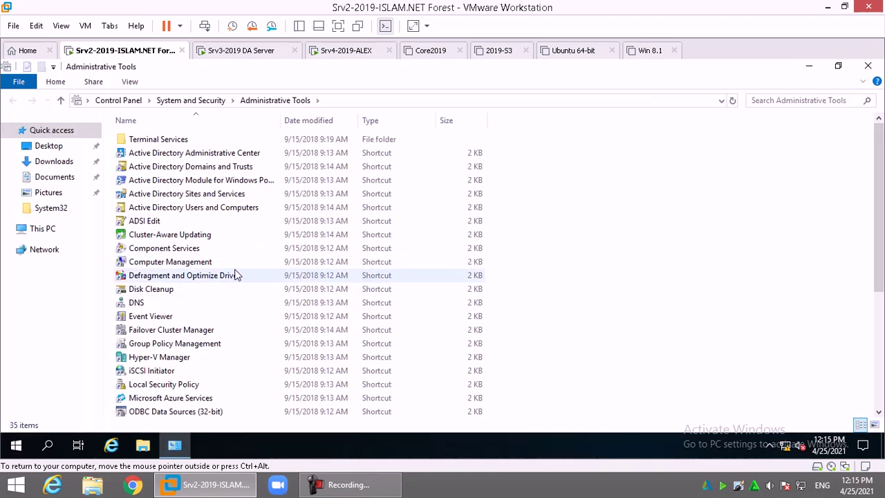
Launch Performance Monitor from Administrative Tools and maximize its window
click(198, 250)
scroll(210, 325, down, 4)
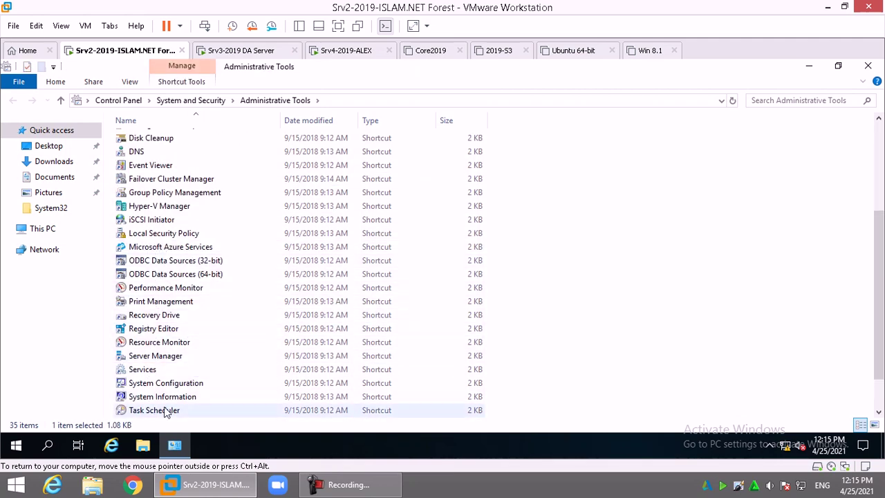
click(162, 345)
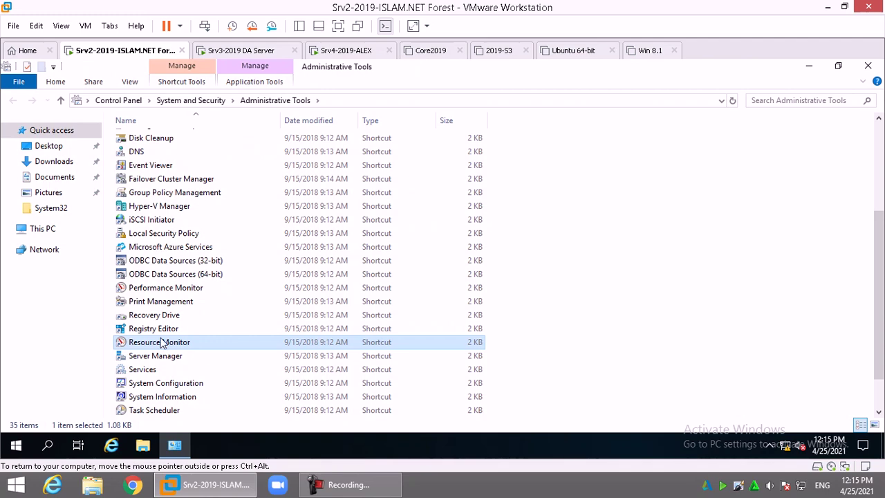
double_click(176, 287)
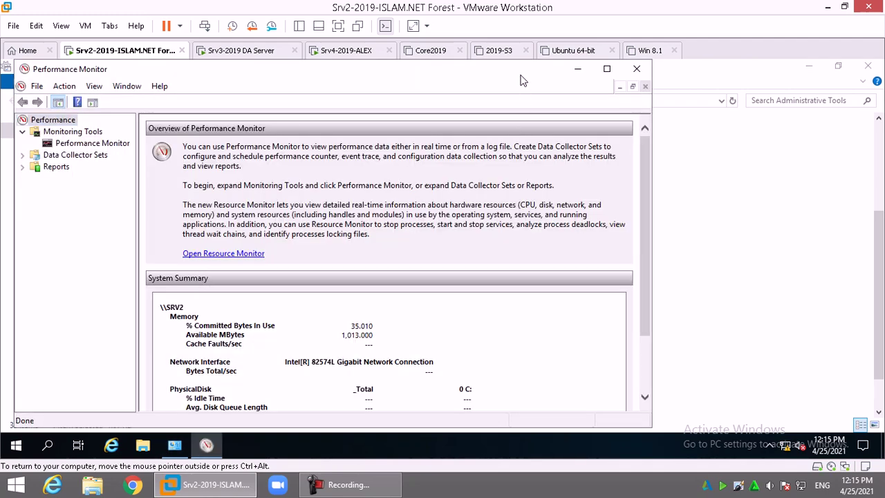
double_click(522, 78)
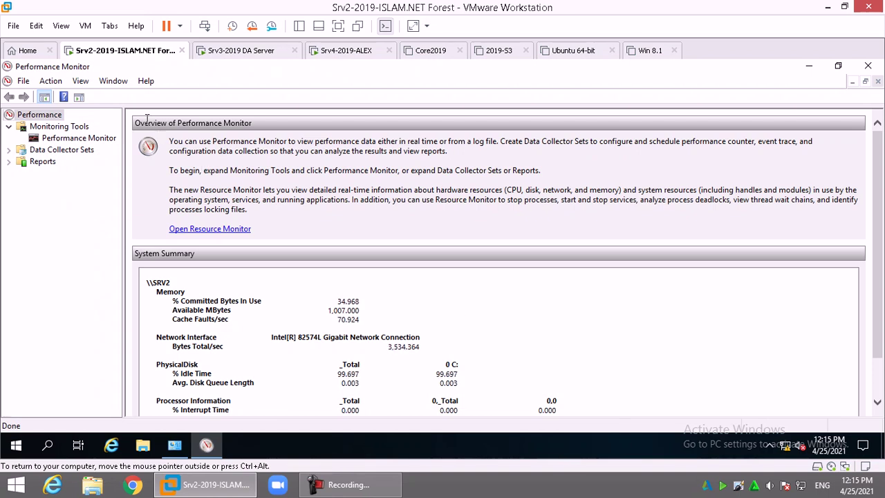
Widen the navigation tree and display the live % Processor Time graph for _Total
drag(123, 116, 176, 116)
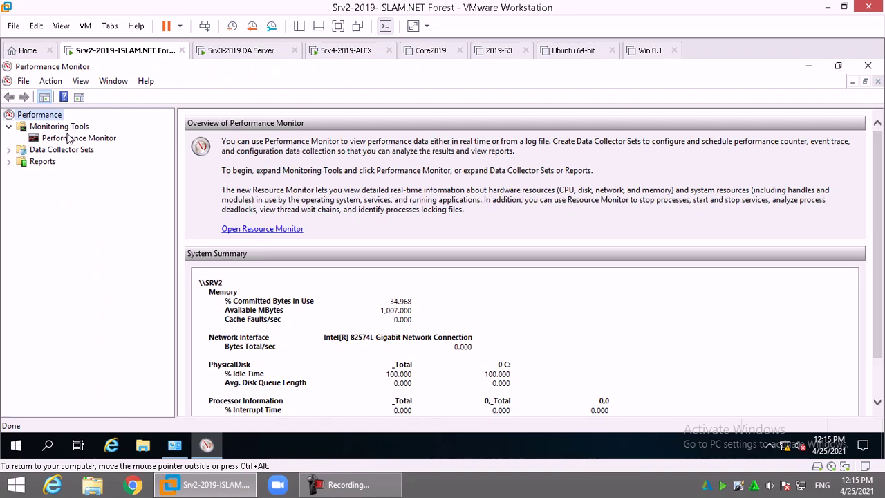
click(95, 138)
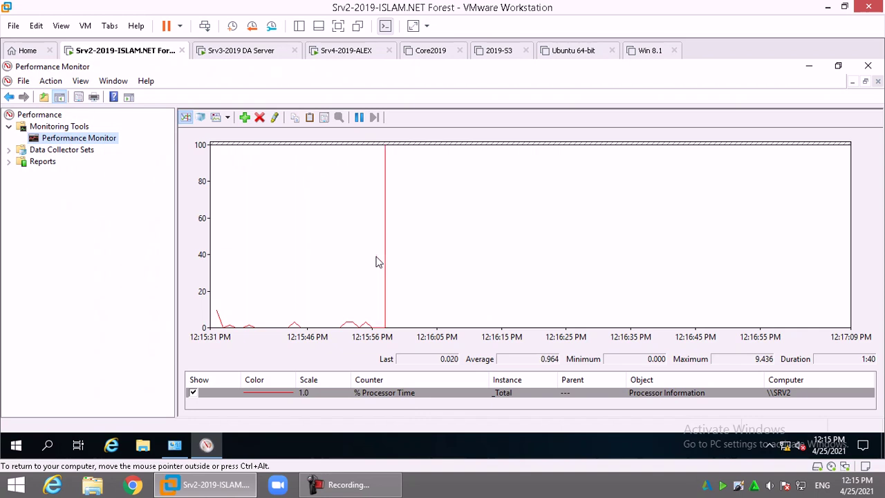
click(245, 118)
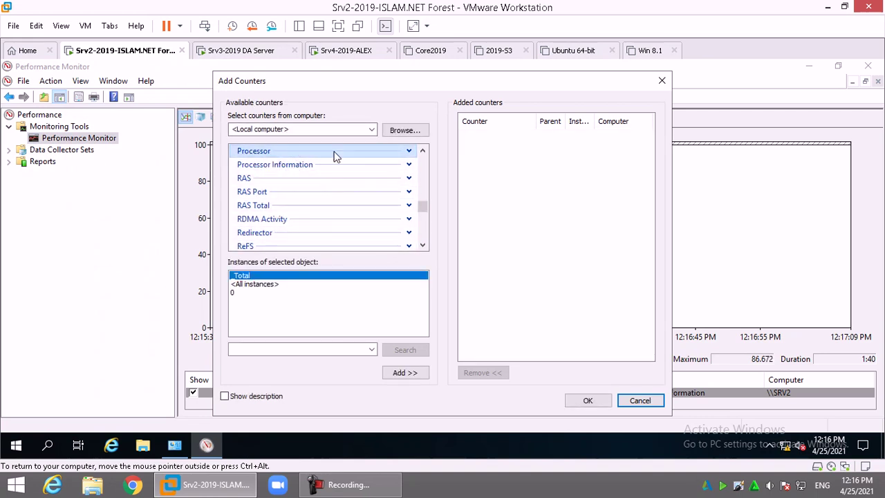
Add the Processor Interrupts/sec counter for _Total
click(409, 151)
click(285, 175)
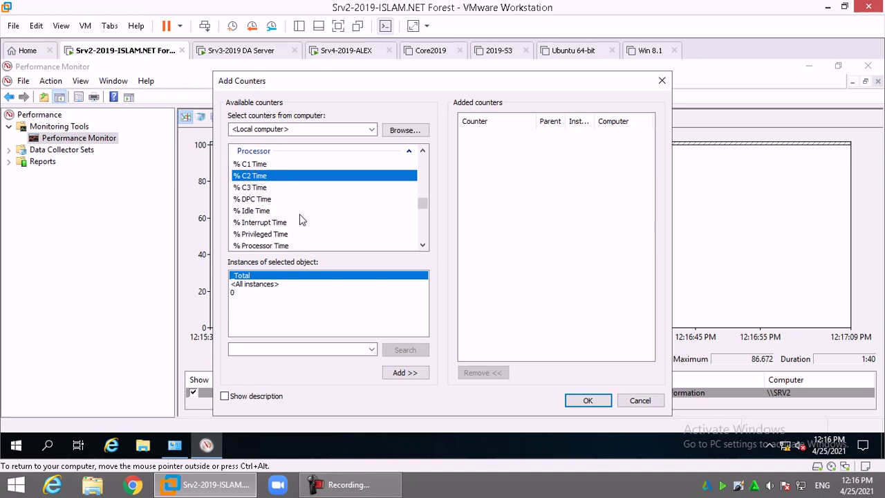
scroll(300, 219, down, 2)
scroll(300, 219, down, 1)
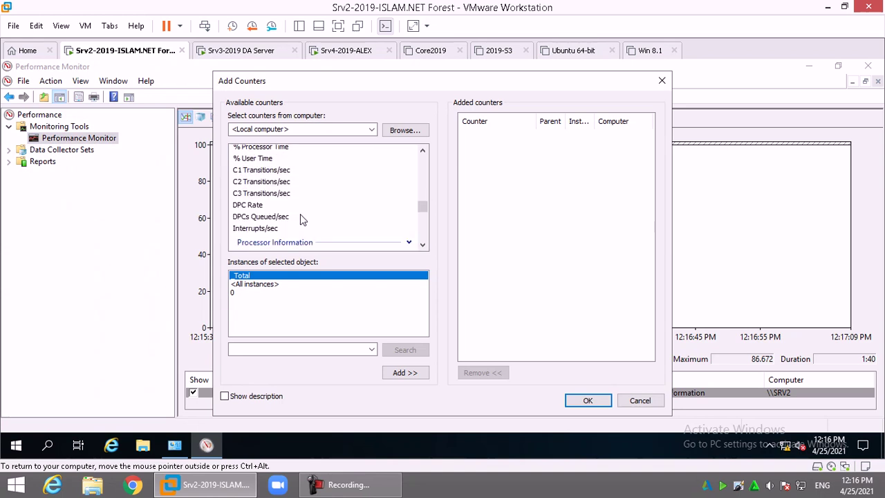
click(266, 230)
click(405, 373)
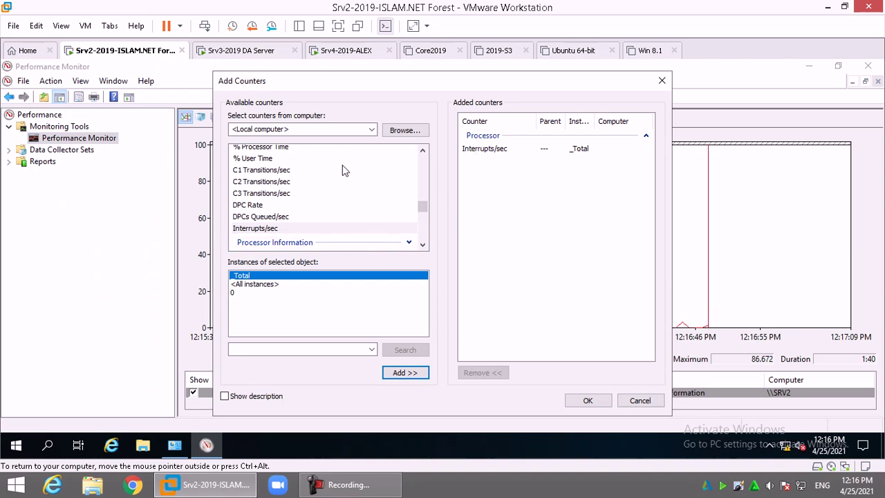
Add the Memory Available MBytes counter
mouse_move(420, 205)
mouse_down()
mouse_move(424, 214)
mouse_move(424, 185)
mouse_move(427, 198)
mouse_up()
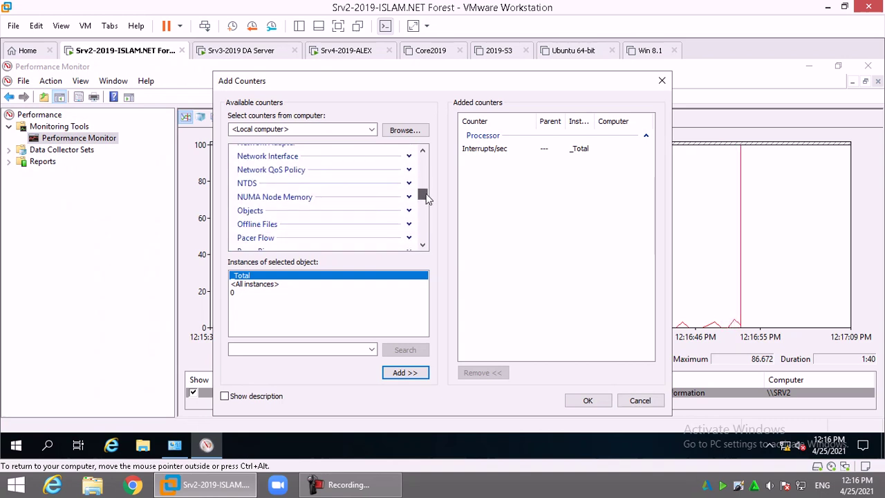
click(423, 150)
click(423, 150)
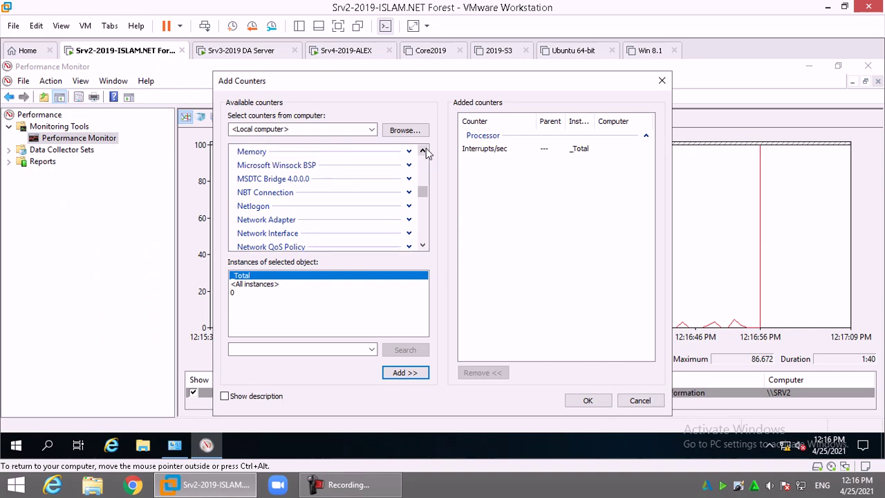
click(408, 163)
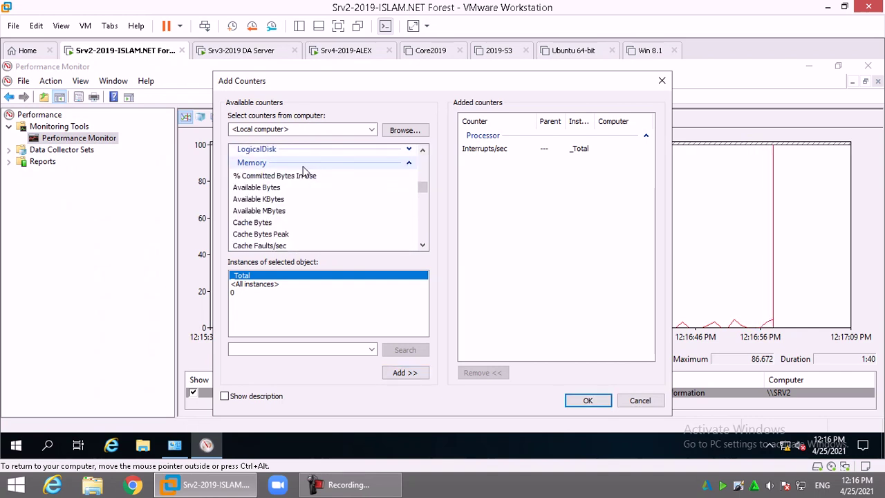
click(285, 188)
click(274, 210)
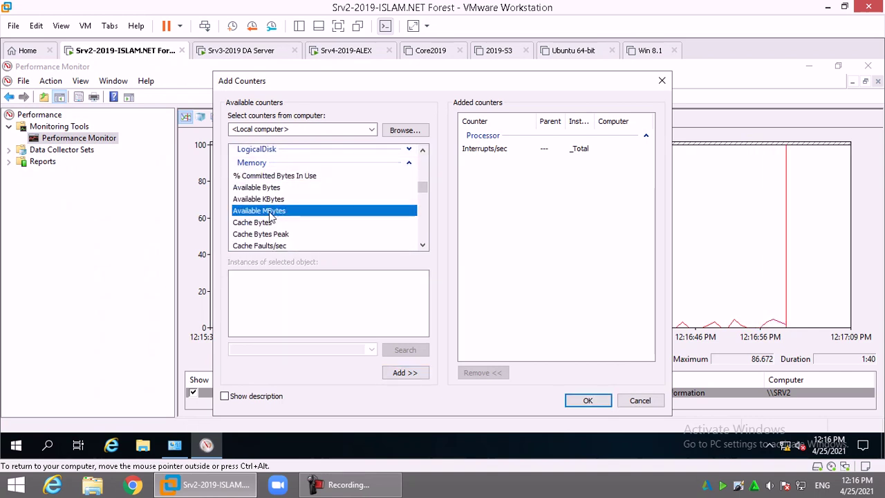
click(414, 373)
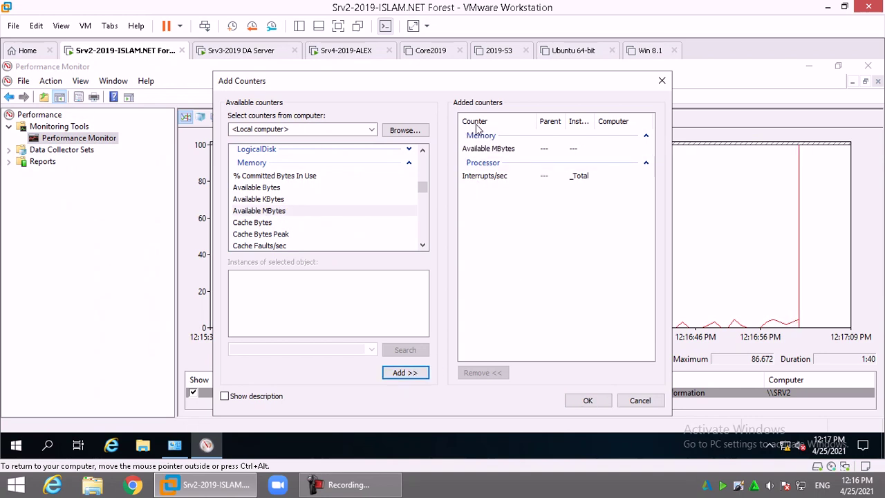
Add Memory Page Faults/sec and Pages/sec, then select the added Pages/sec row
scroll(426, 249, down, 3)
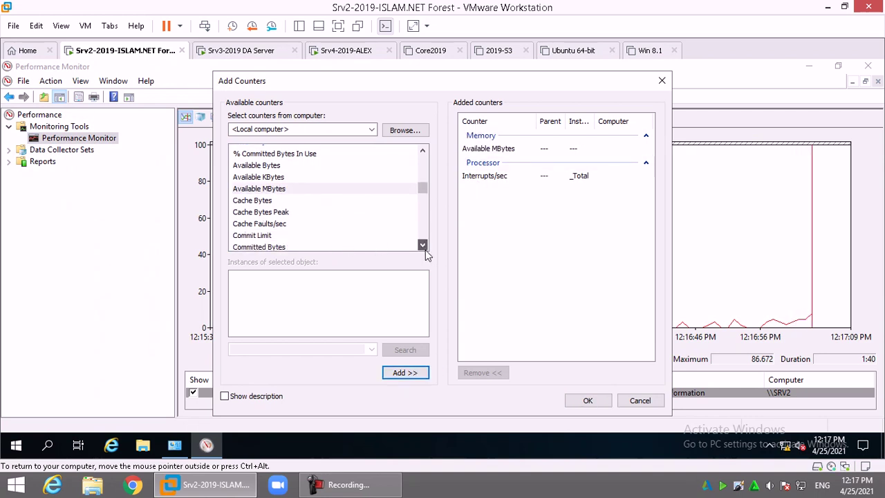
scroll(424, 249, down, 1)
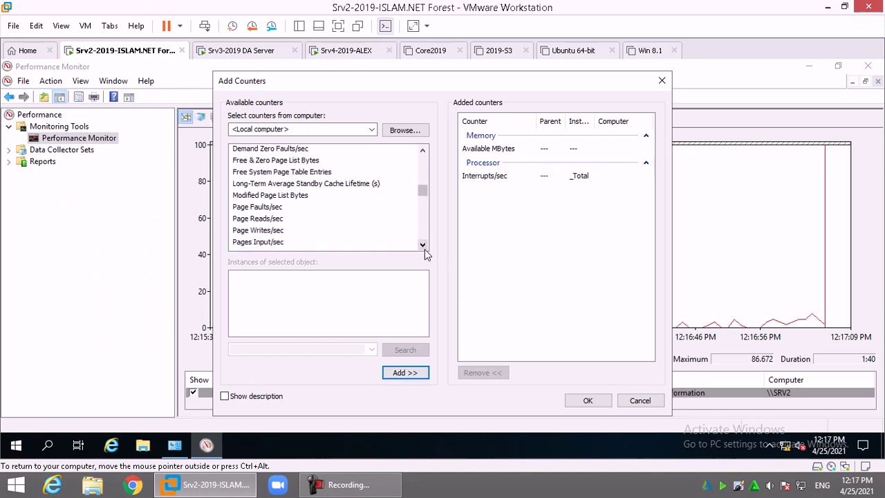
click(261, 209)
click(405, 373)
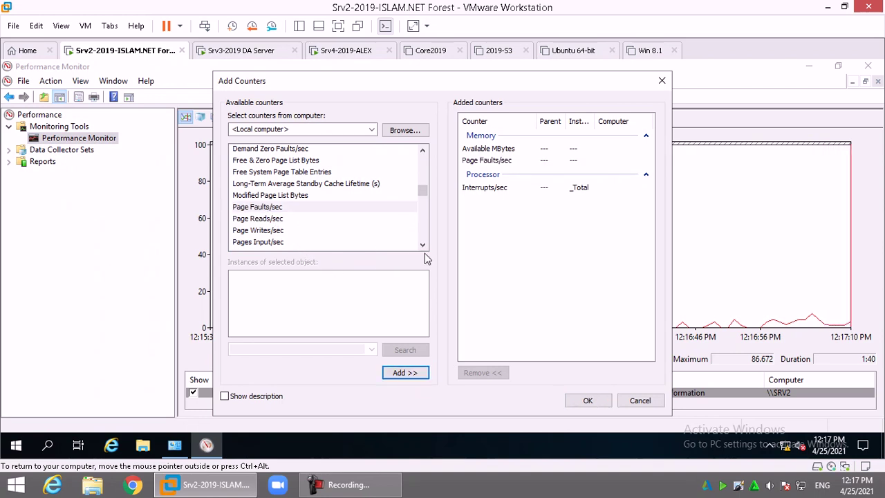
scroll(422, 245, down, 1)
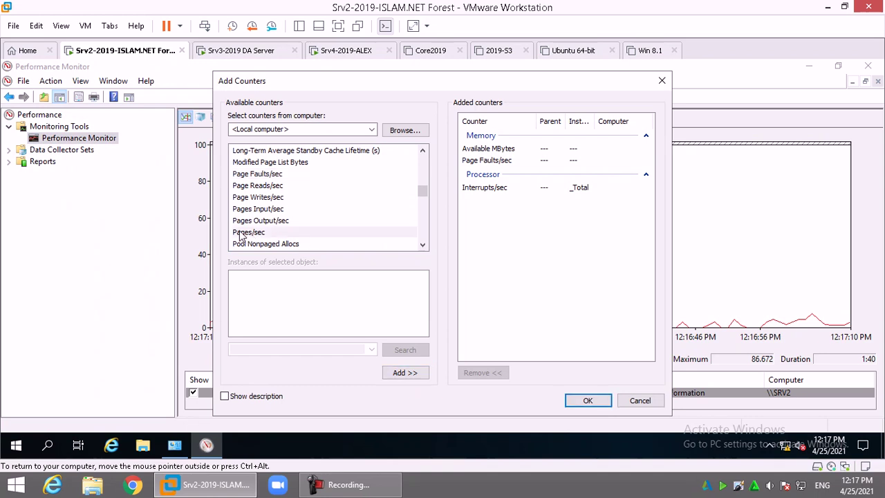
click(266, 233)
click(408, 373)
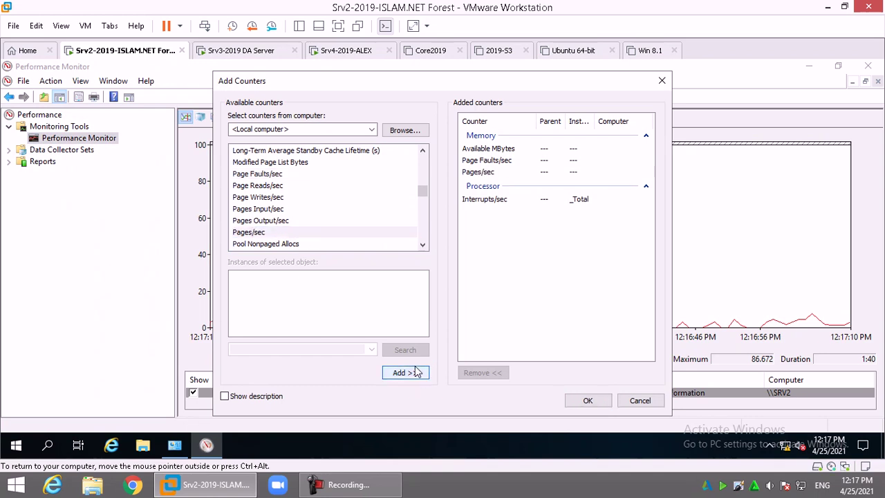
click(478, 174)
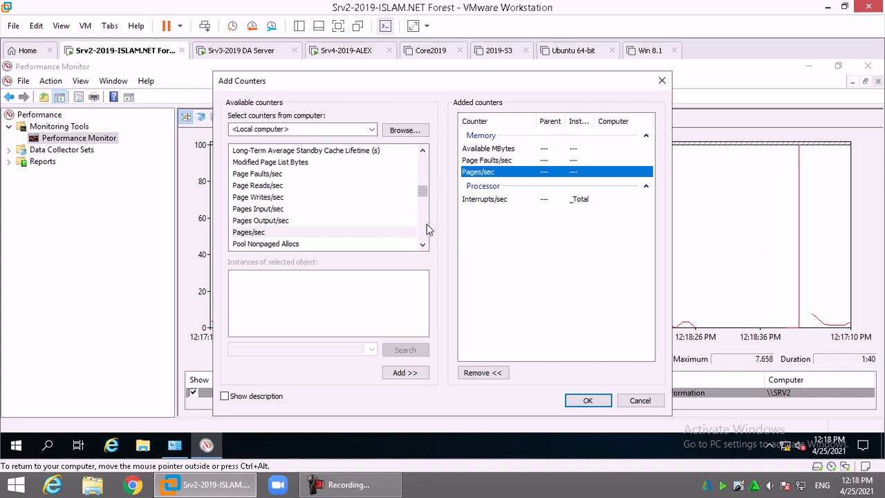
Scroll the Available counters list down to the PhysicalDisk object
drag(421, 191, 424, 187)
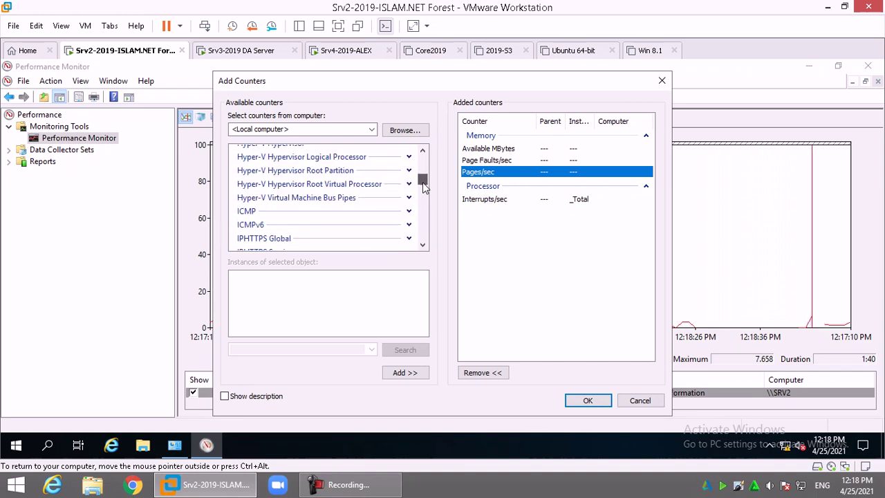
click(423, 246)
click(424, 246)
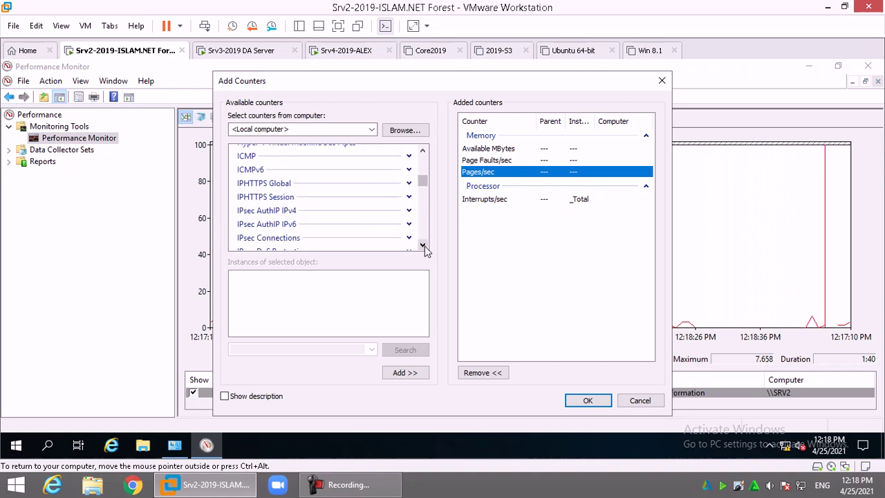
click(423, 246)
click(423, 246)
click(423, 246)
click(423, 246)
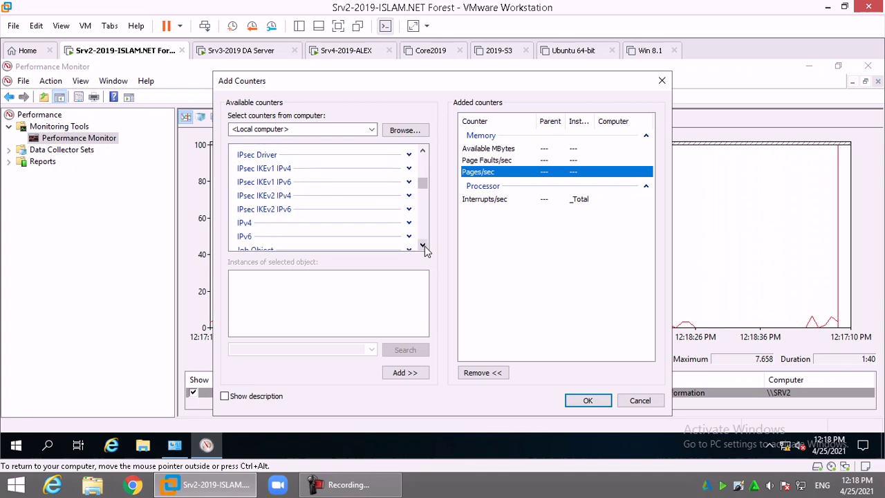
click(423, 246)
click(424, 246)
click(423, 247)
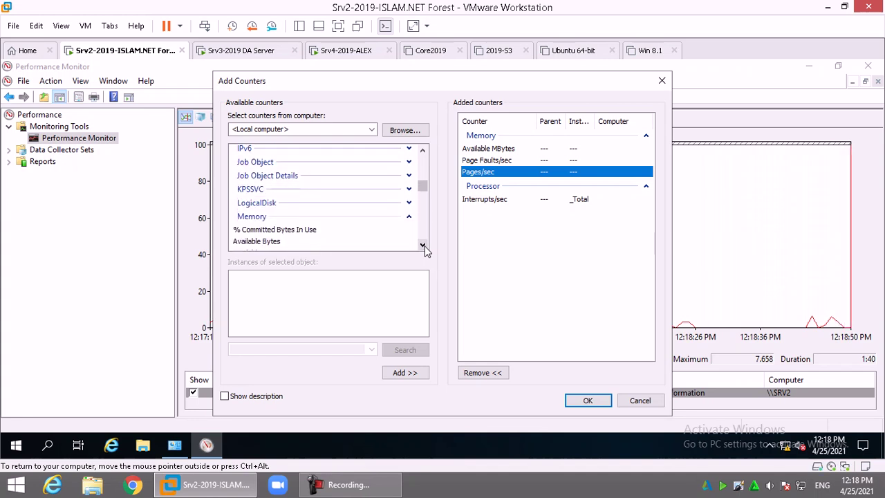
click(423, 246)
click(423, 246)
click(423, 246)
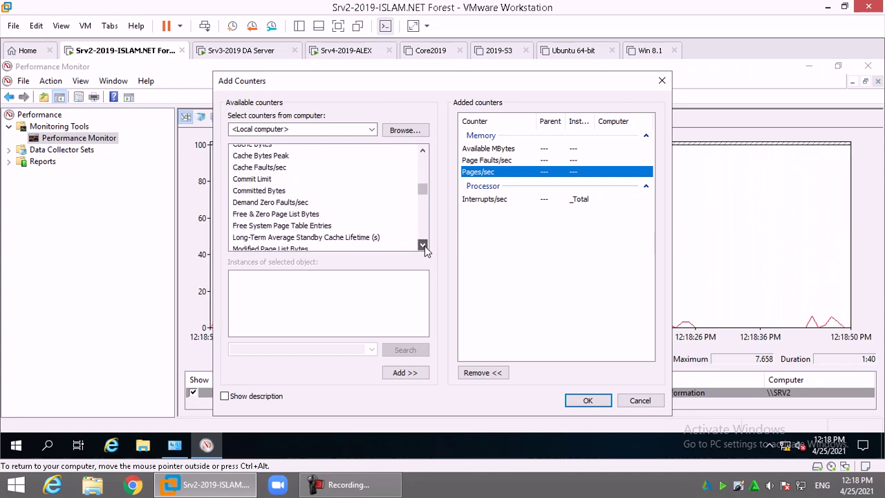
click(423, 246)
click(423, 246)
click(422, 245)
click(423, 245)
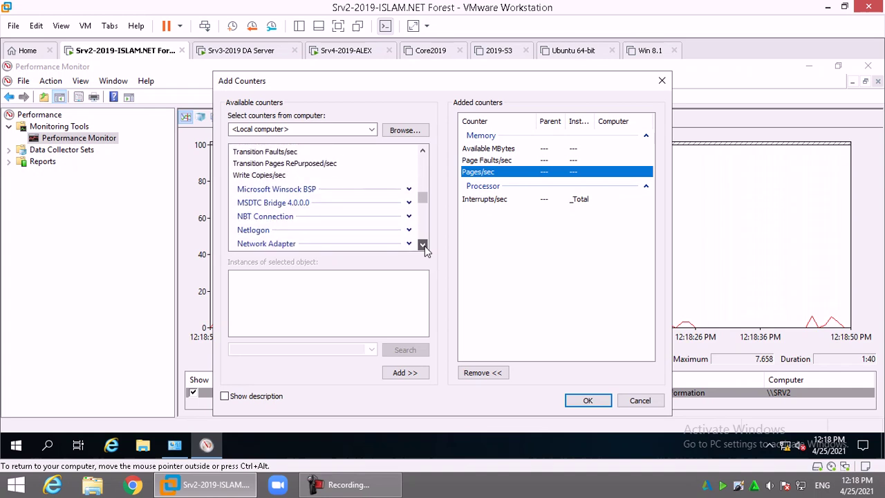
click(423, 246)
click(423, 246)
click(422, 246)
click(422, 245)
click(423, 245)
click(422, 246)
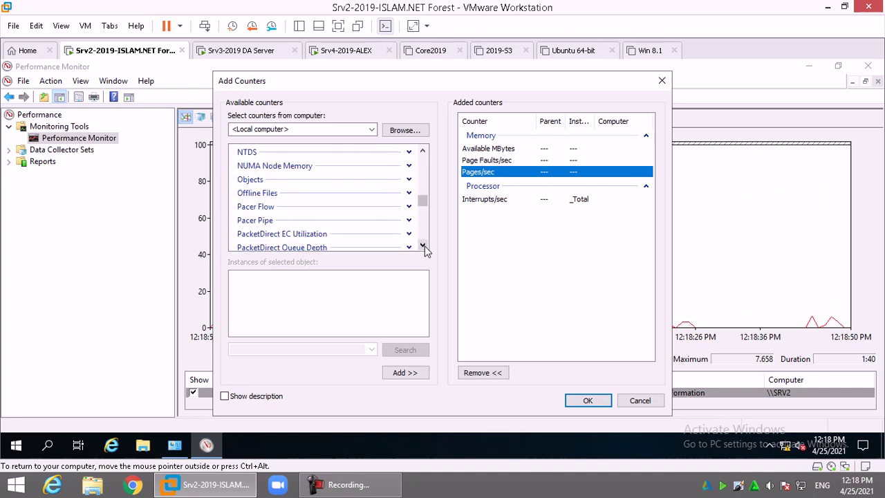
click(422, 246)
click(423, 247)
click(423, 246)
click(423, 247)
click(422, 246)
click(422, 247)
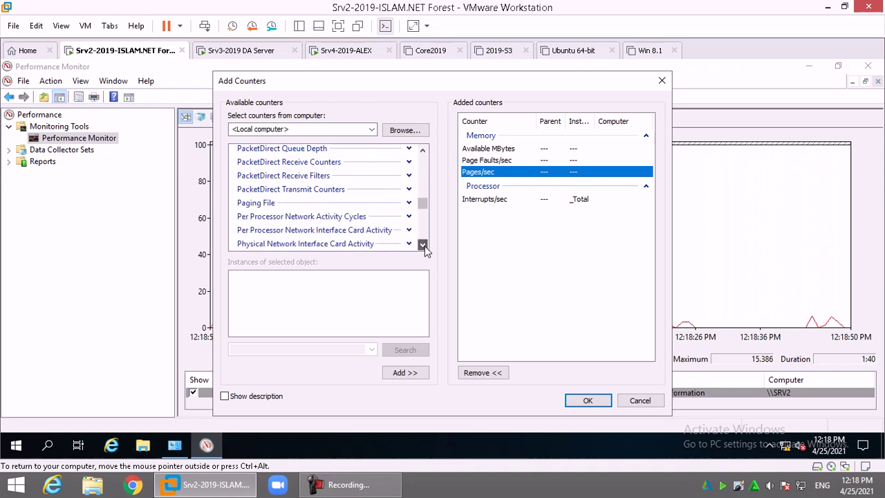
click(422, 246)
click(422, 247)
click(422, 246)
click(423, 246)
Add PhysicalDisk % Disk Time for the _Total instance
click(276, 213)
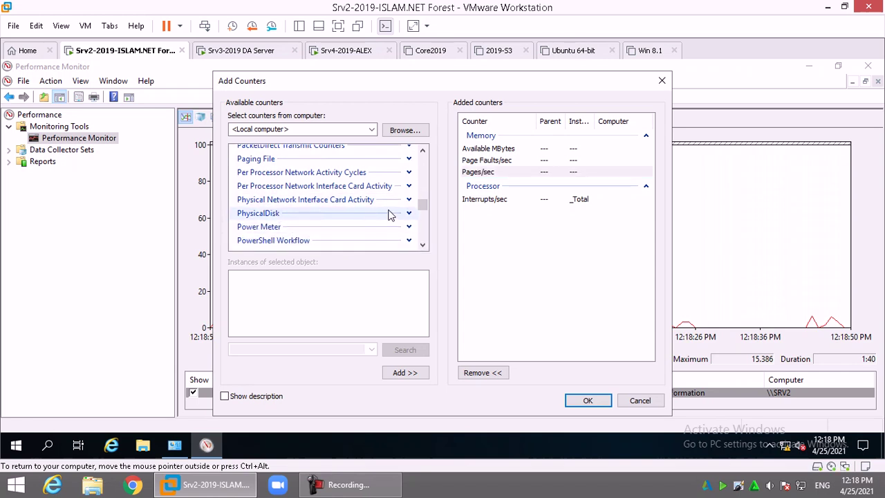
click(409, 213)
click(324, 236)
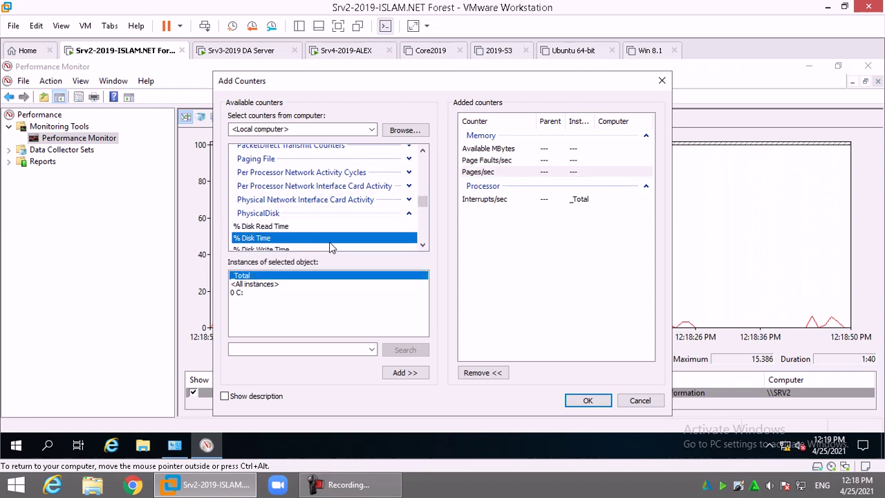
scroll(330, 246, down, 1)
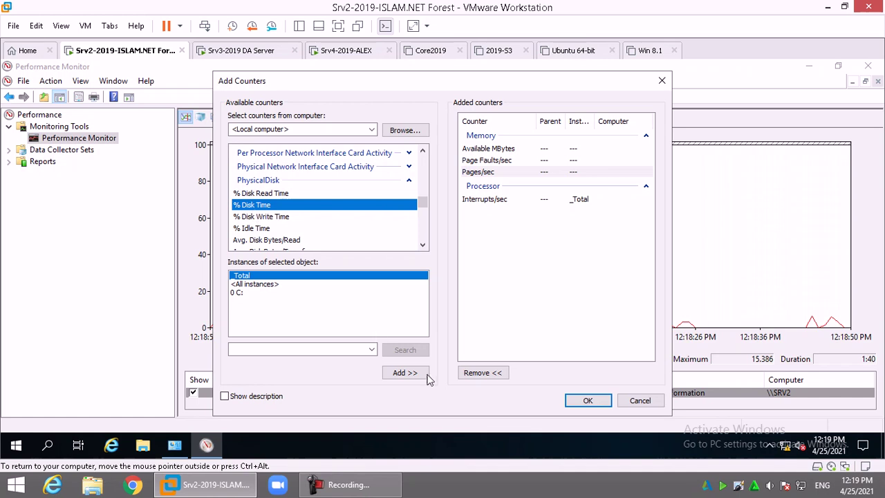
click(404, 374)
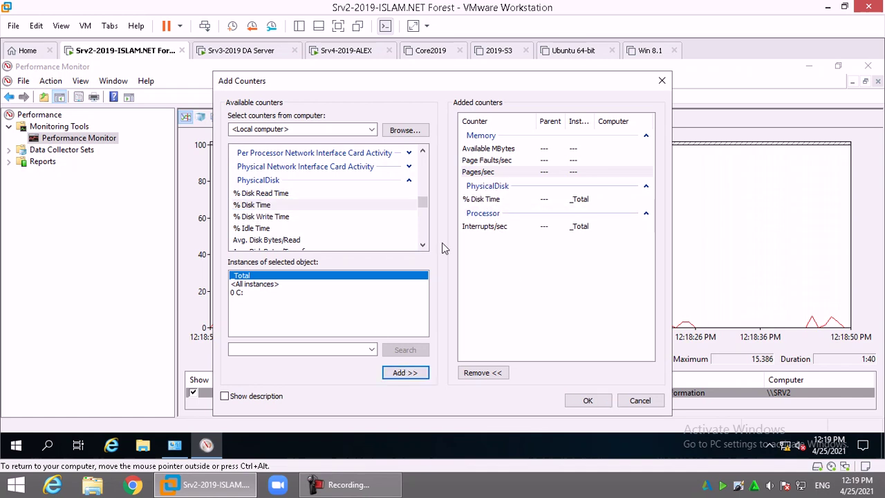
Browse the Avg. Disk Bytes/Transfer, Bytes/Read and Bytes/Write counters
scroll(423, 244, down, 2)
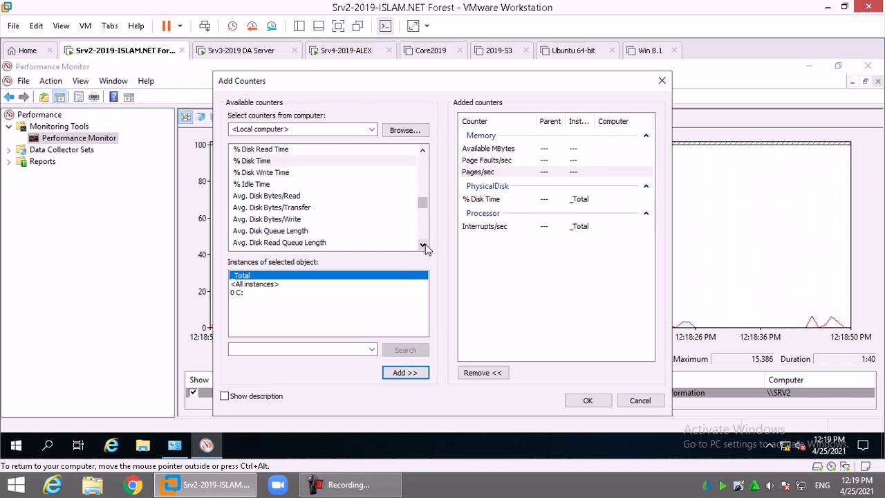
click(287, 209)
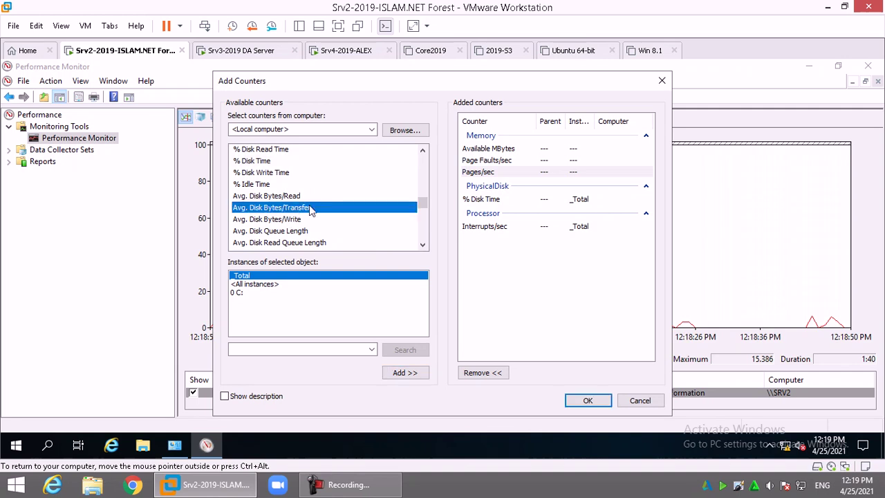
click(305, 196)
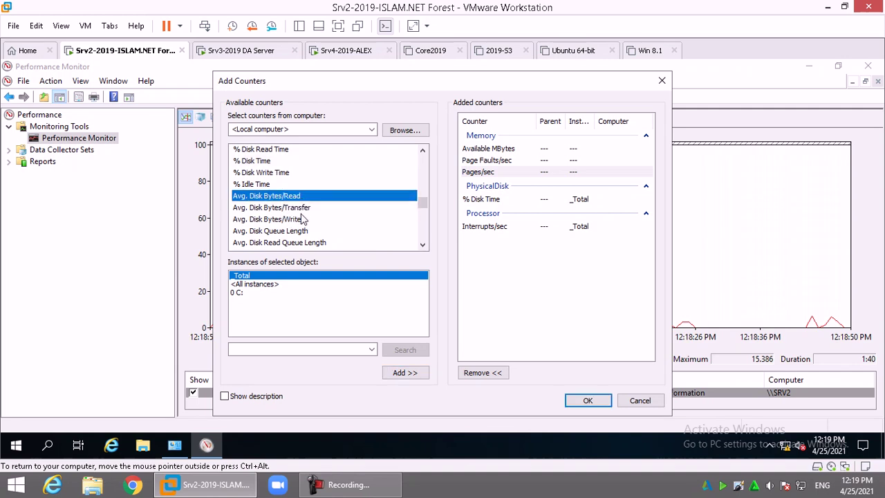
click(304, 220)
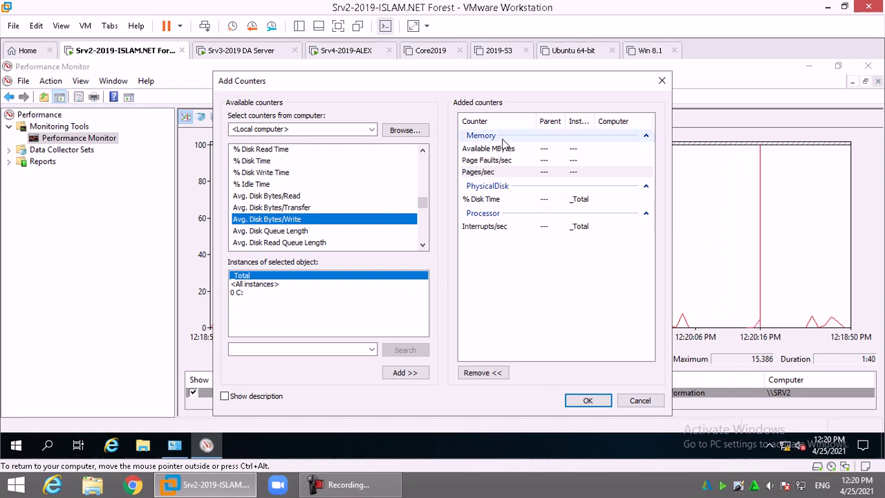
Apply the six chosen counters and switch the display to the Report view
click(597, 401)
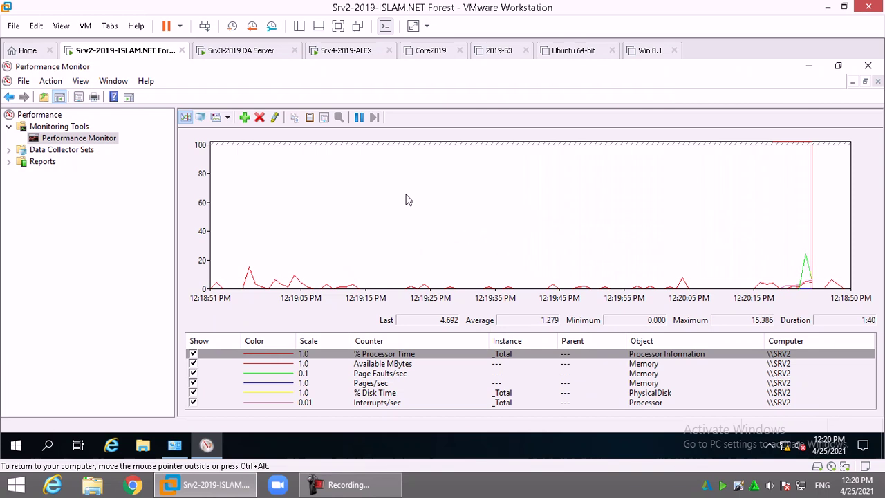
click(220, 121)
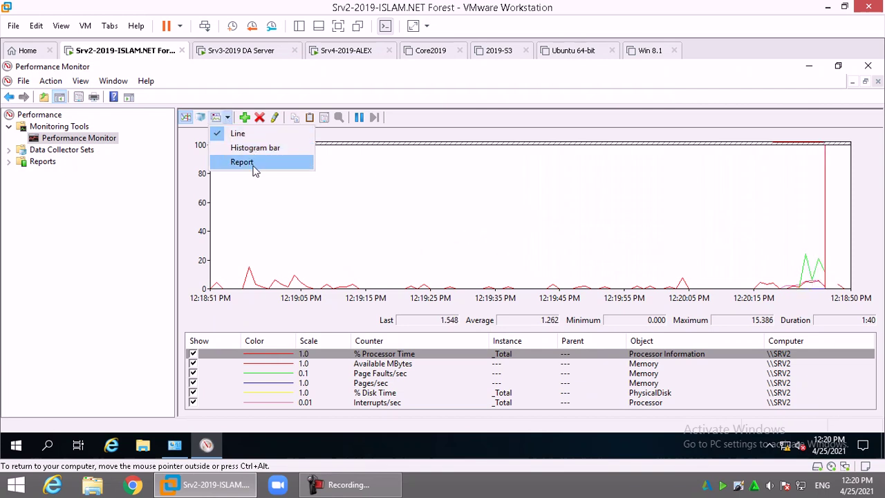
click(253, 162)
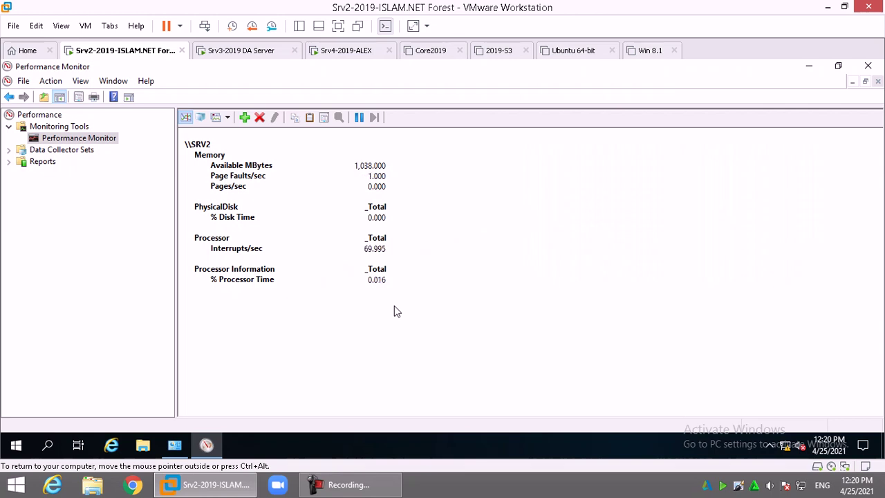
Expand Data Collector Sets > System and view Active Directory Diagnostics, then System Diagnostics
click(73, 152)
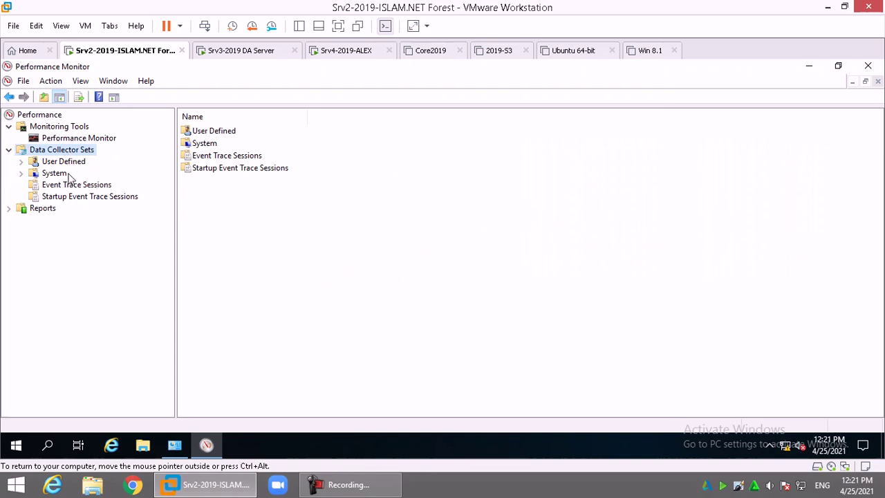
double_click(59, 174)
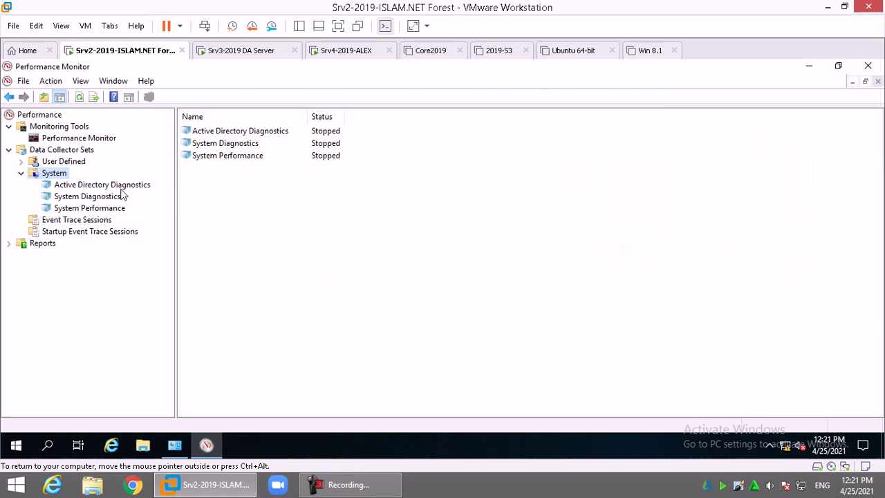
click(124, 186)
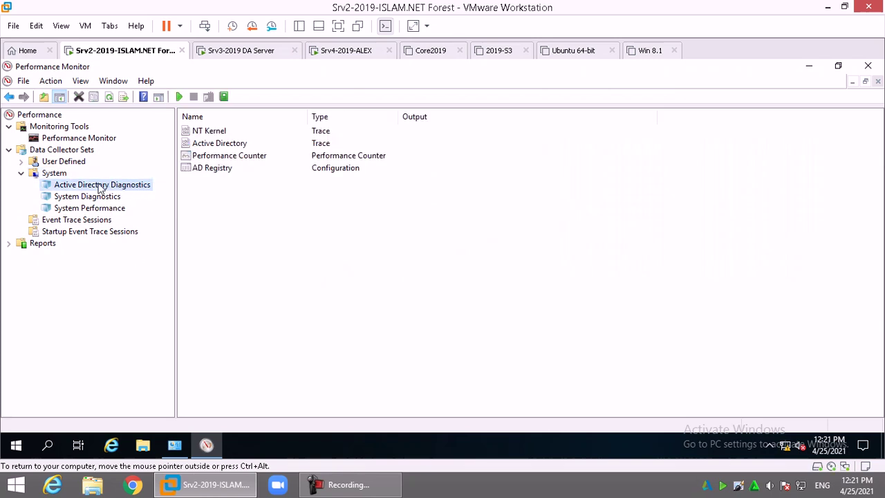
click(97, 198)
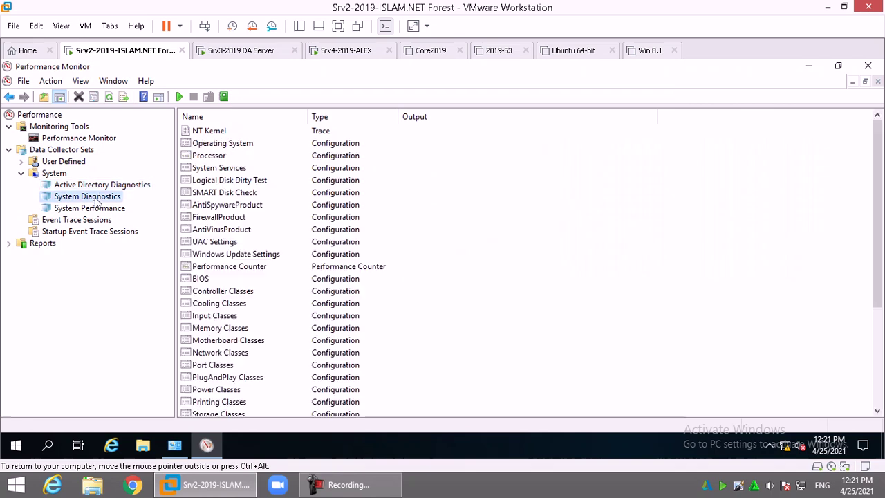
Start the System > Active Directory Diagnostics collector set so it logs to C:\perflogs\ADDS
click(115, 211)
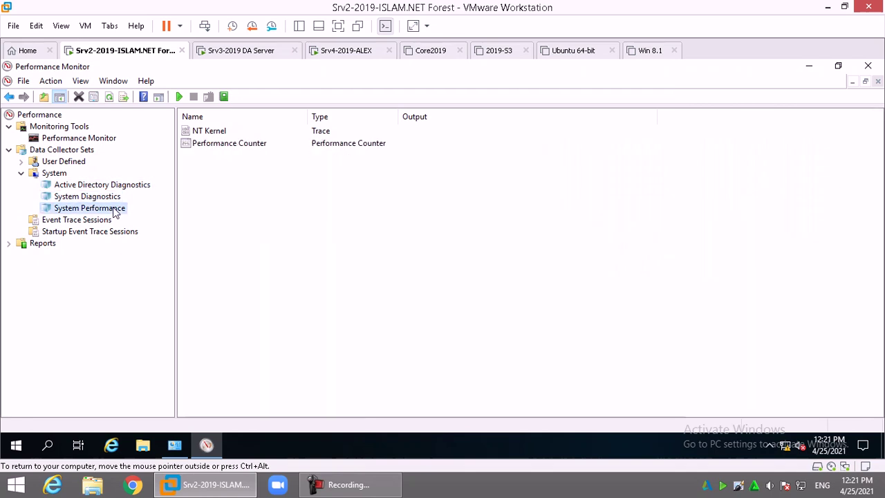
click(123, 187)
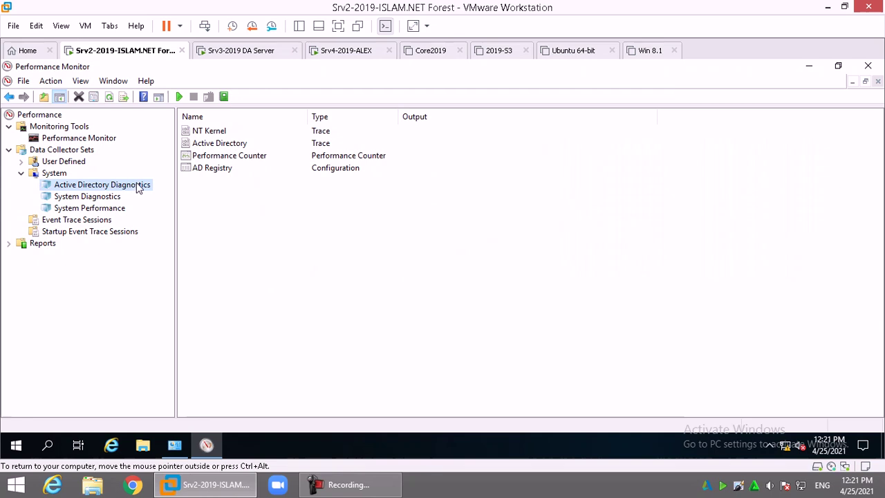
right_click(137, 185)
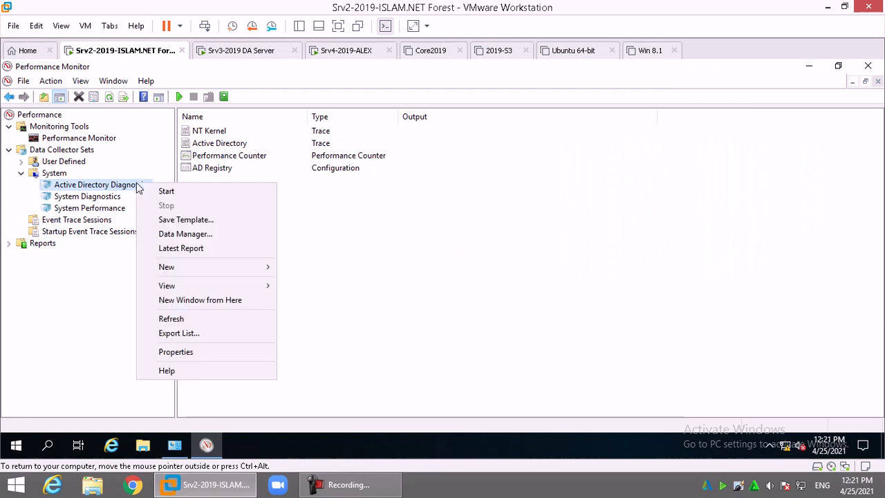
click(179, 193)
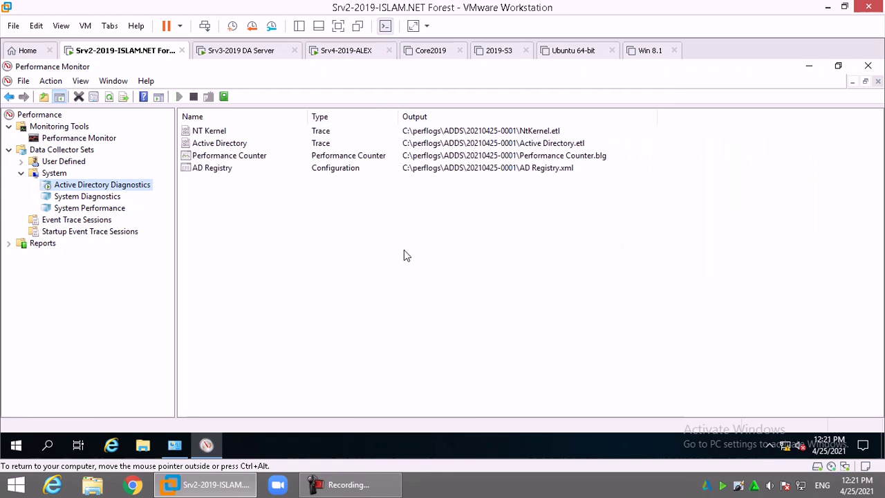
Launch Active Directory Users and Computers with dsa.msc and create a 'sales' OU in islam.net
key(super+r)
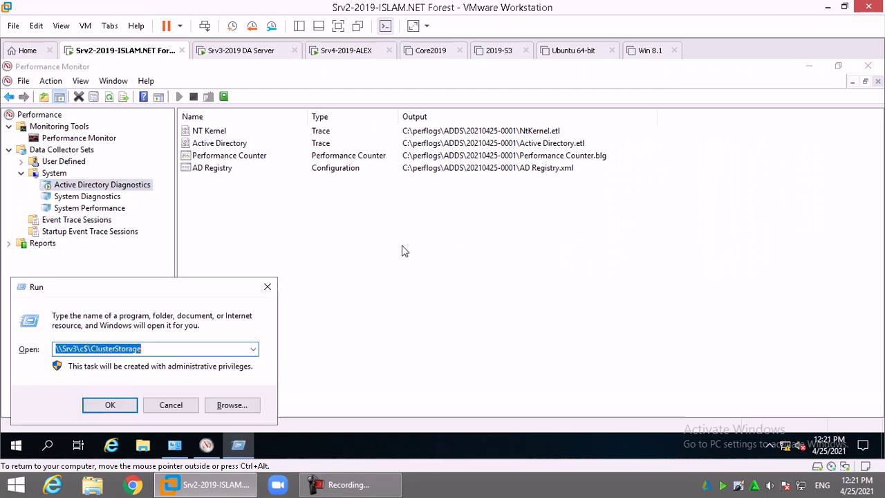
text(dsa.msc)
key(Return)
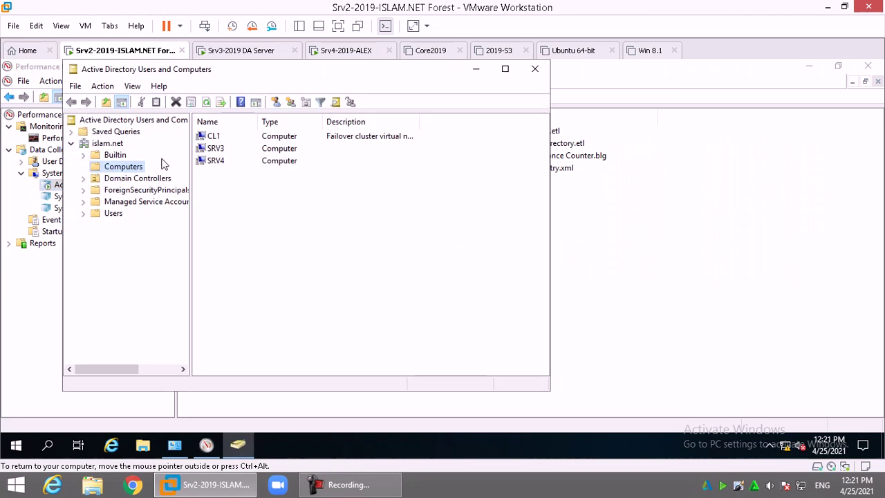
right_click(101, 144)
mouse_move(246, 244)
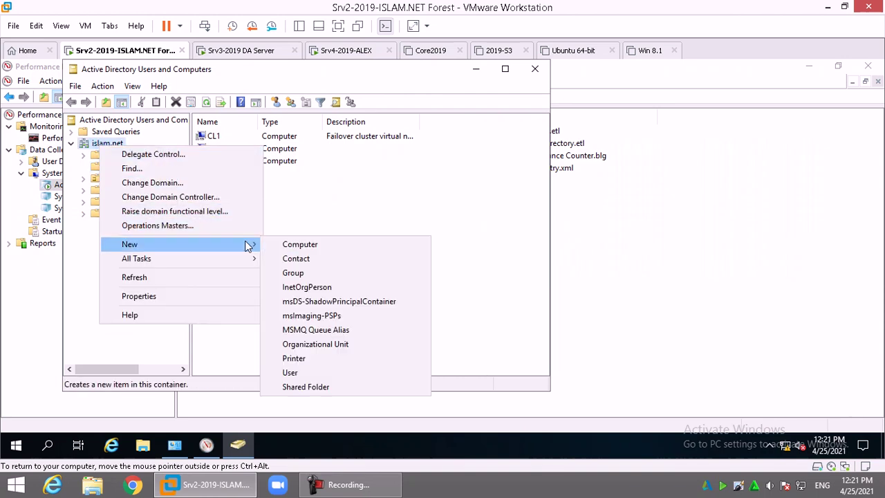
click(309, 343)
text(sales)
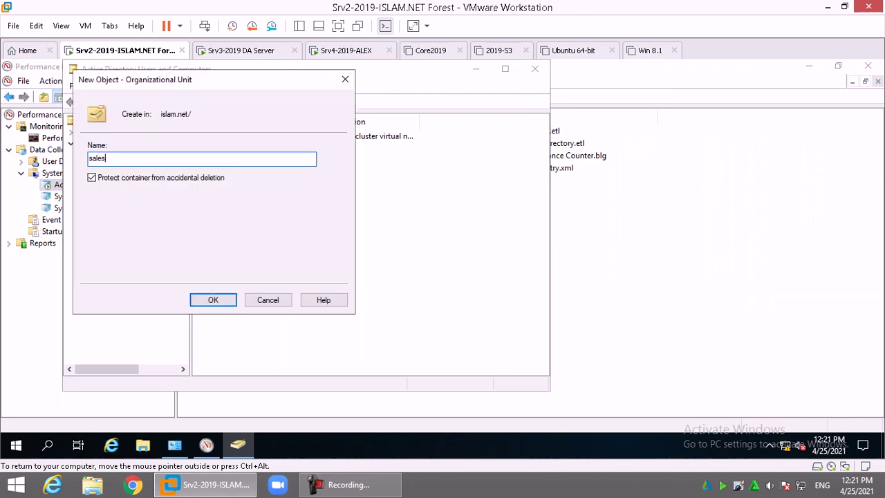
key(Return)
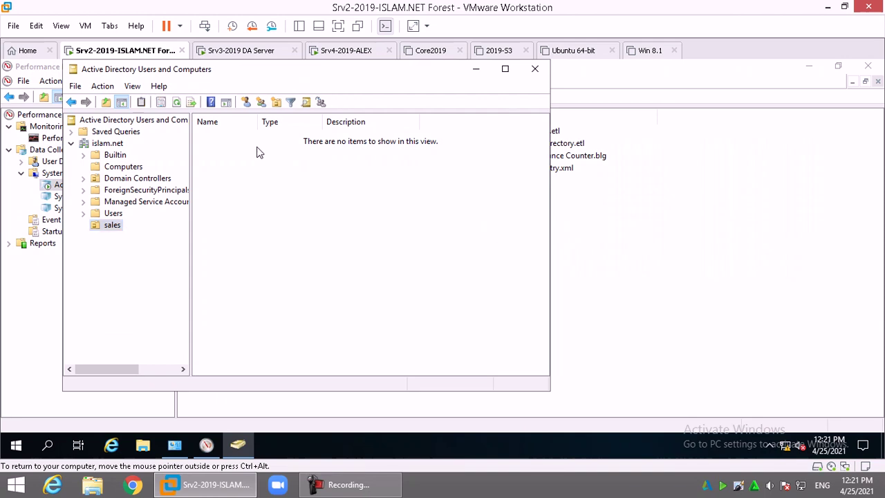
Create groups G1 and G2 inside the sales OU, then minimize the console
right_click(256, 148)
mouse_move(356, 202)
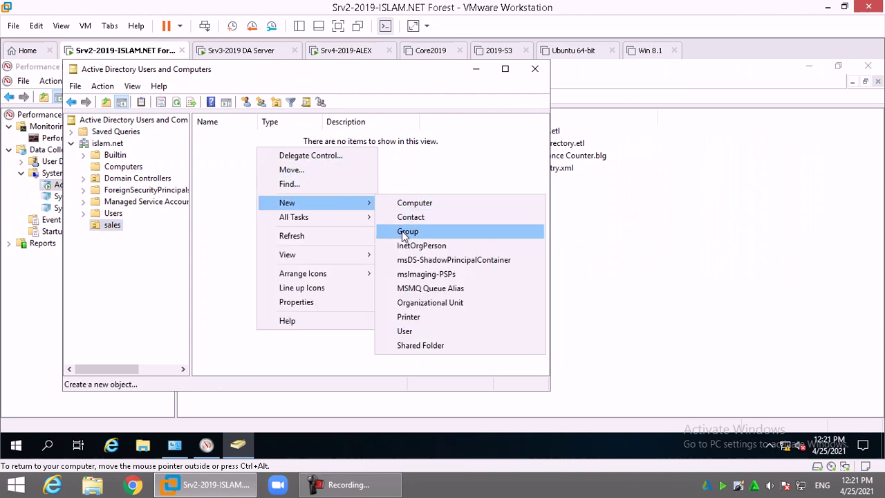
click(407, 231)
text(G1)
key(Return)
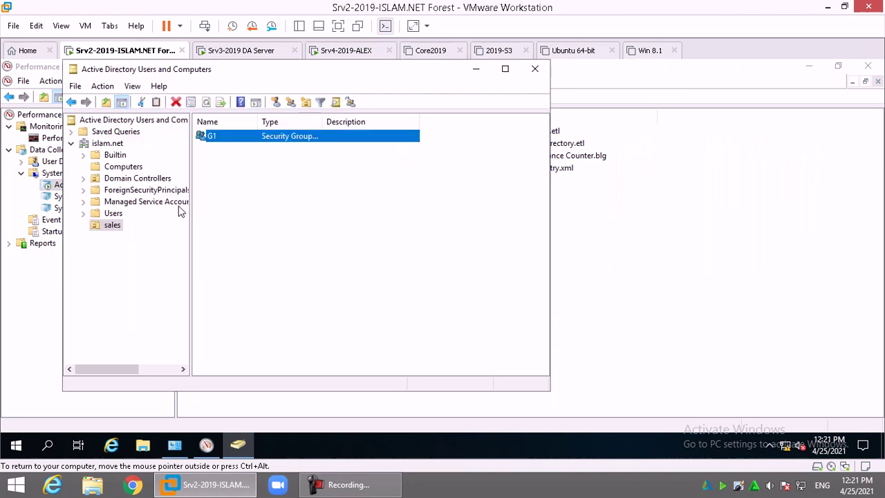
right_click(255, 173)
mouse_move(332, 231)
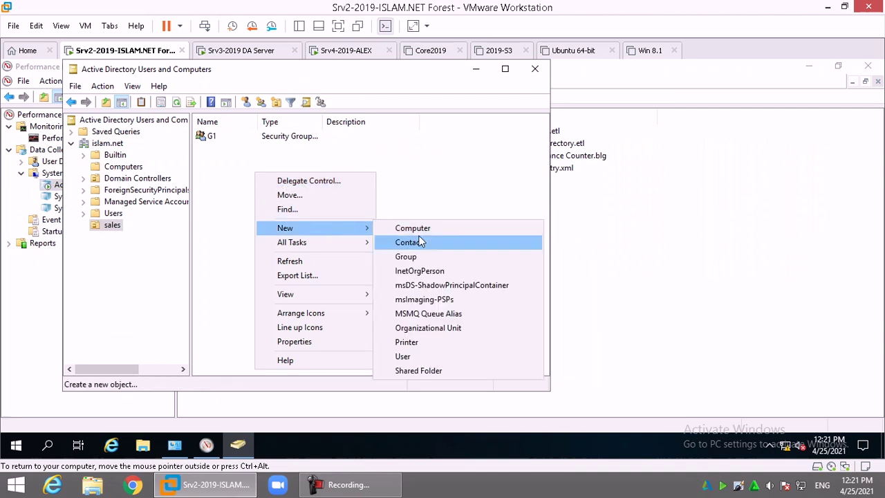
click(415, 257)
text(G2)
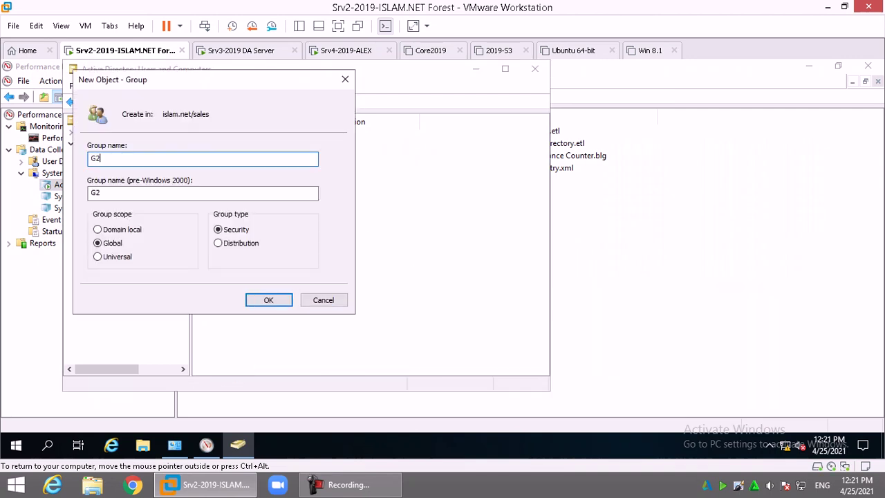
key(Return)
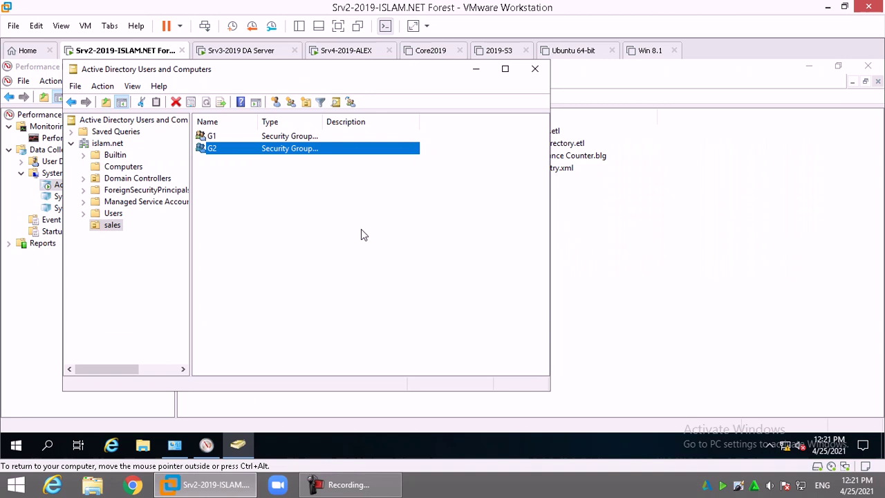
click(476, 69)
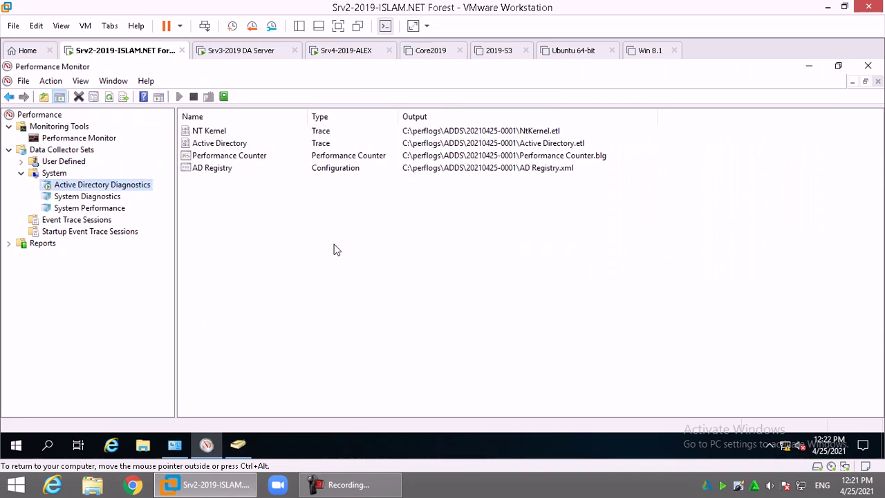
click(194, 98)
double_click(51, 244)
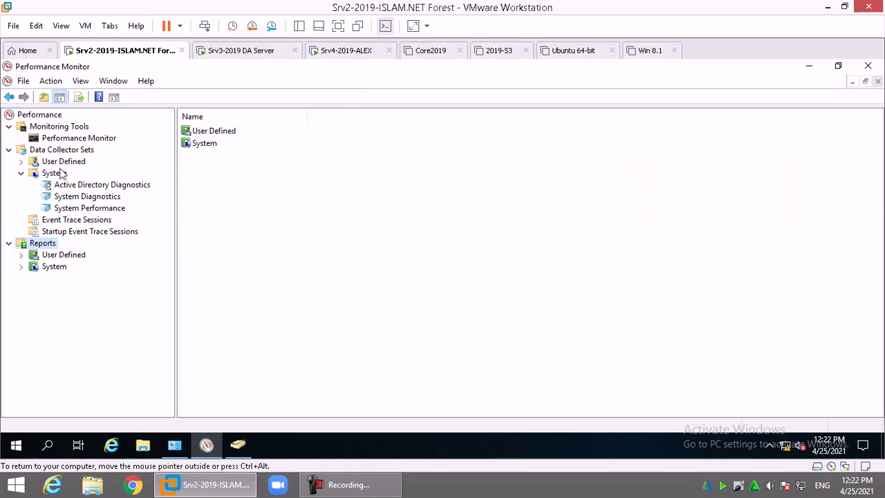
click(46, 270)
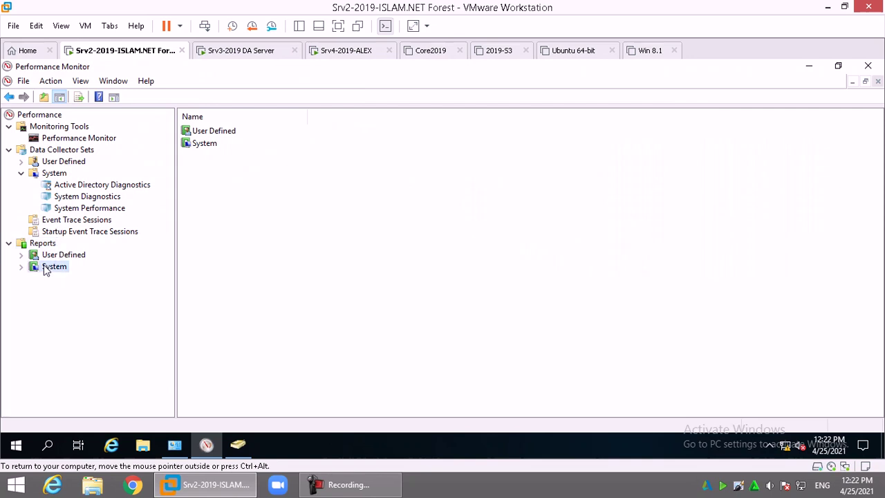
double_click(46, 270)
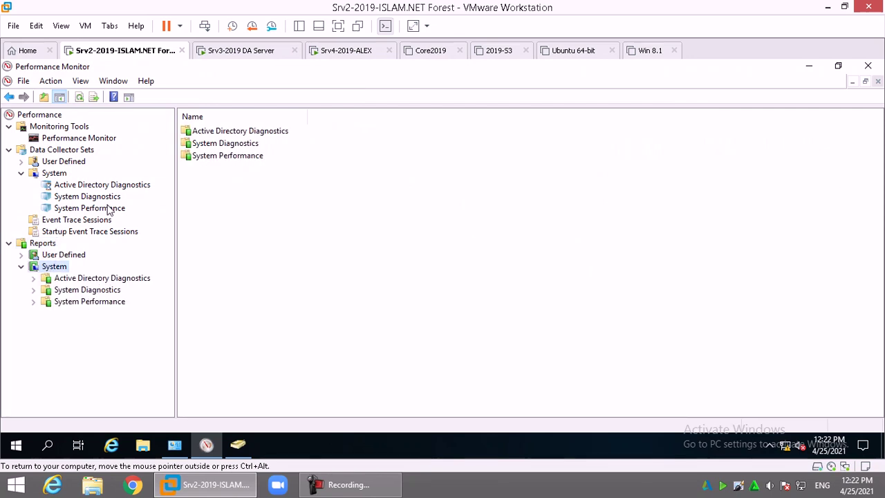
double_click(111, 278)
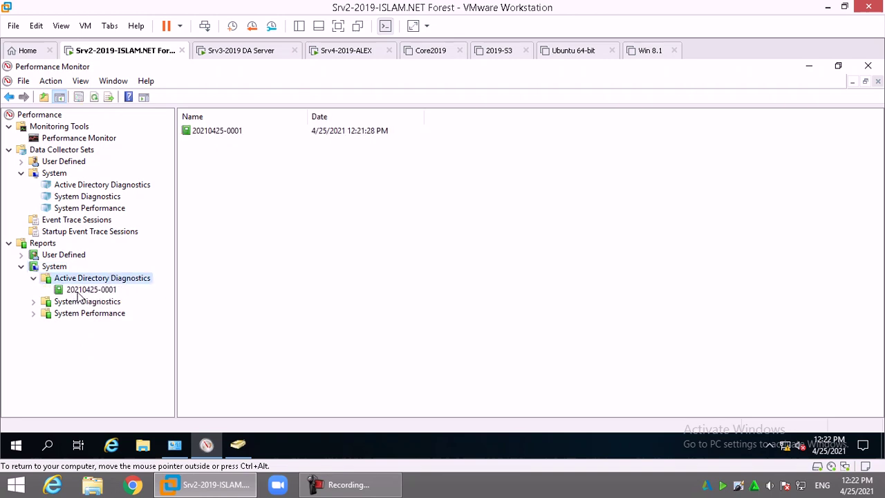
click(80, 293)
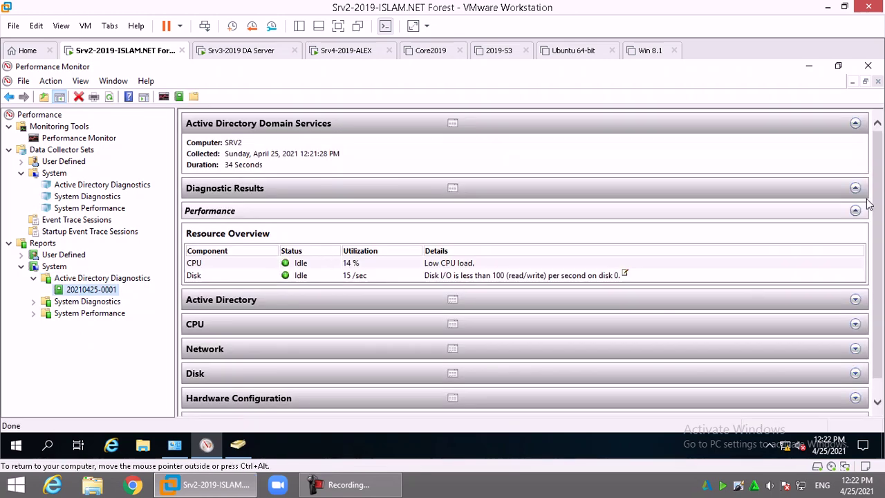
Expand the report's Active Directory and Directory Services sections and highlight the added sales OU entry
click(222, 303)
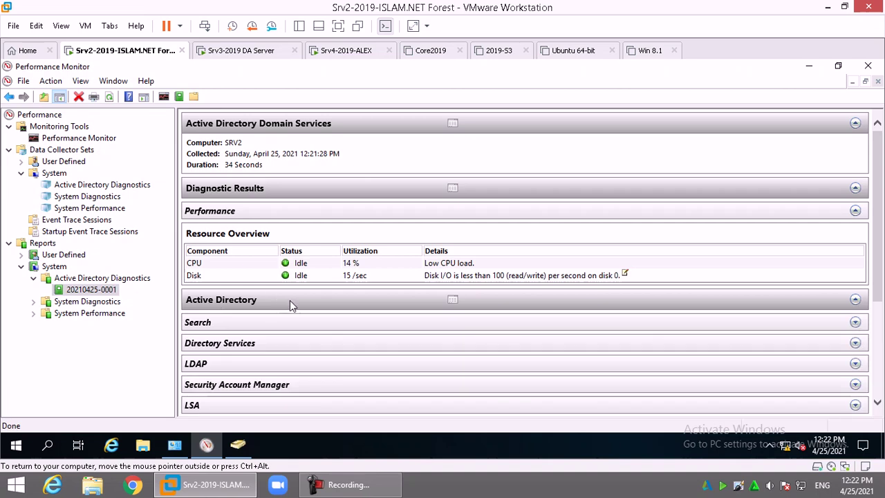
scroll(316, 316, down, 5)
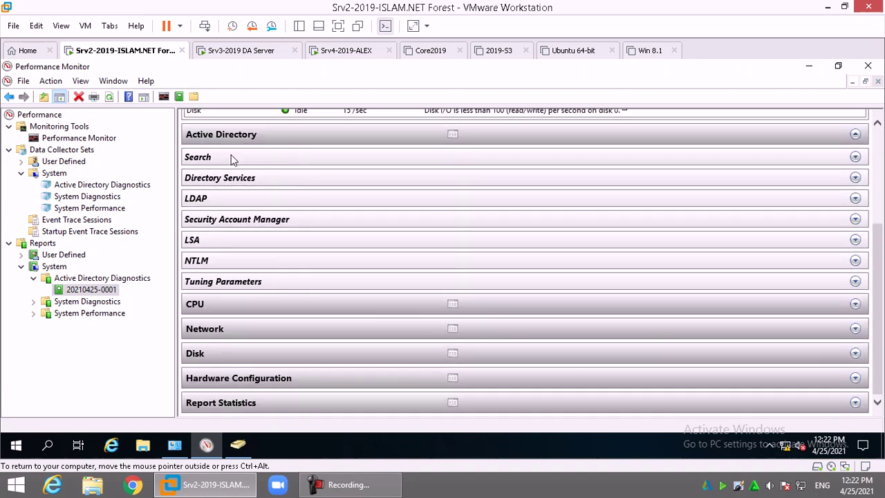
click(229, 177)
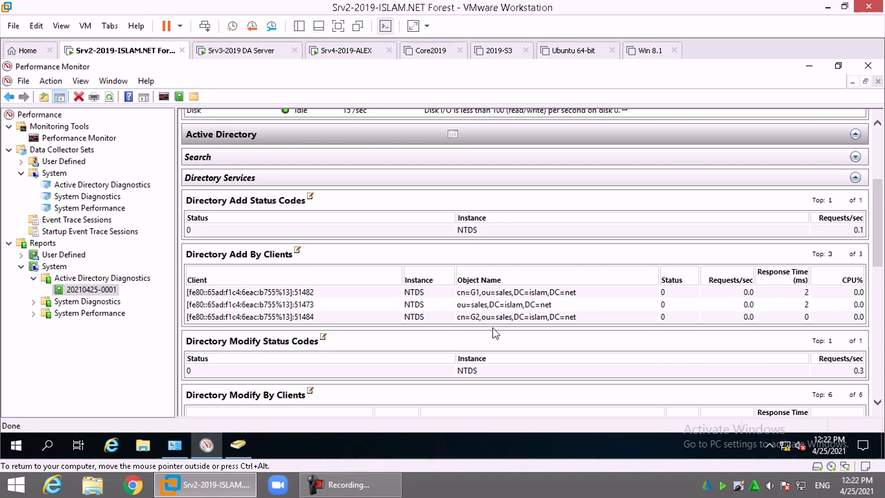
drag(470, 292, 523, 304)
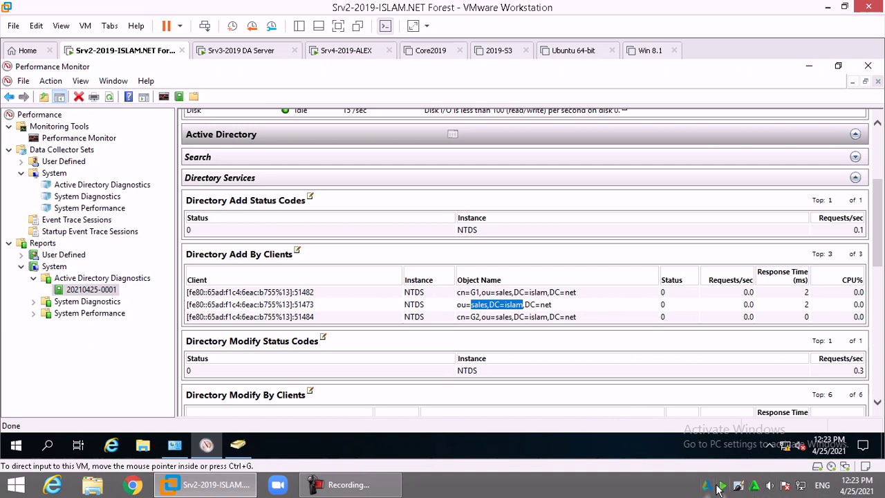
click(558, 492)
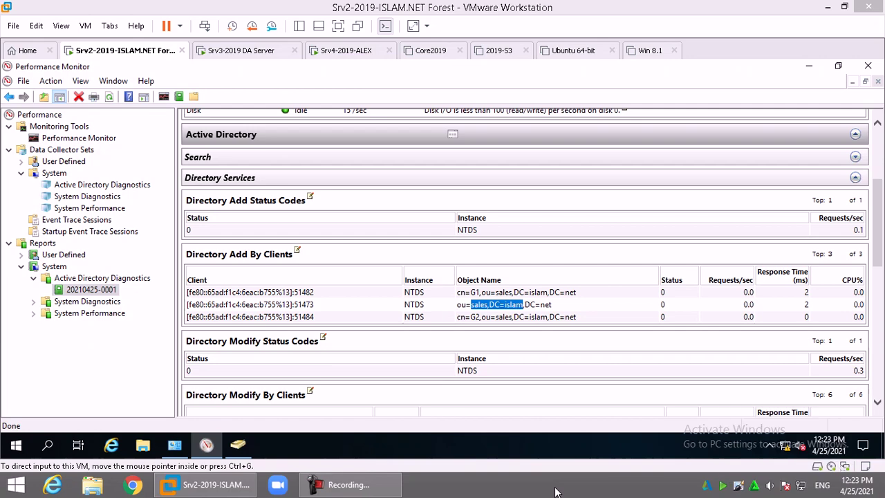
Open Notepad maximized and note 'run --- perfmon.msc'
key(super+r)
text(no)
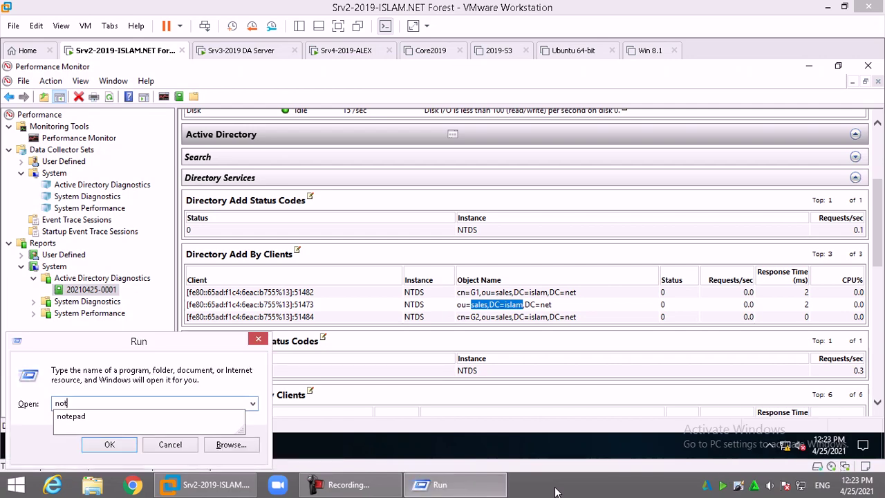
text(t)
key(Down)
key(Return)
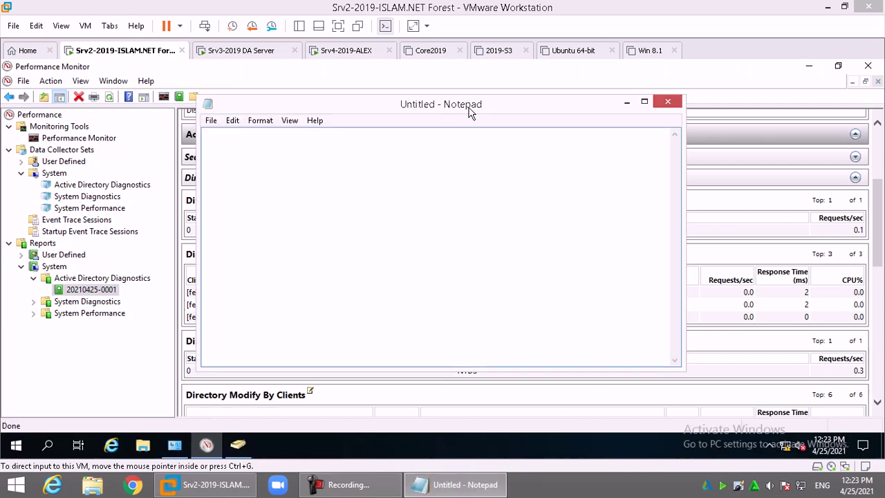
double_click(469, 104)
text(ru)
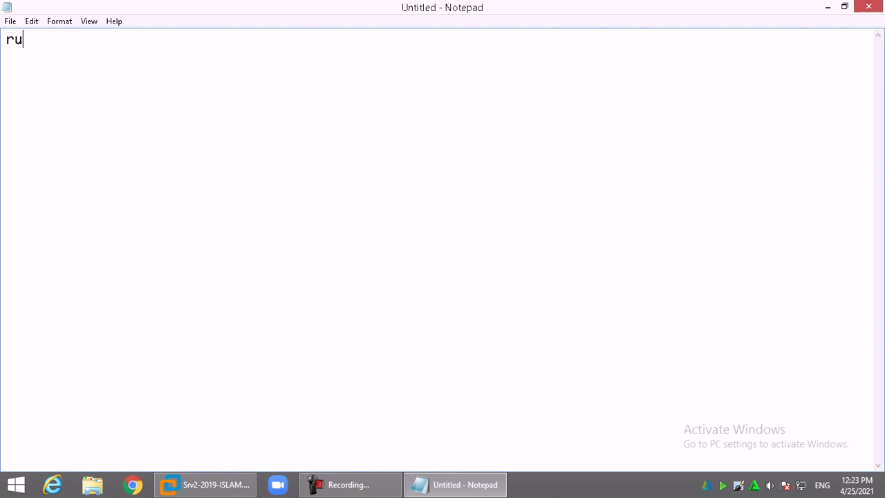
text(n --- perfmon.msc)
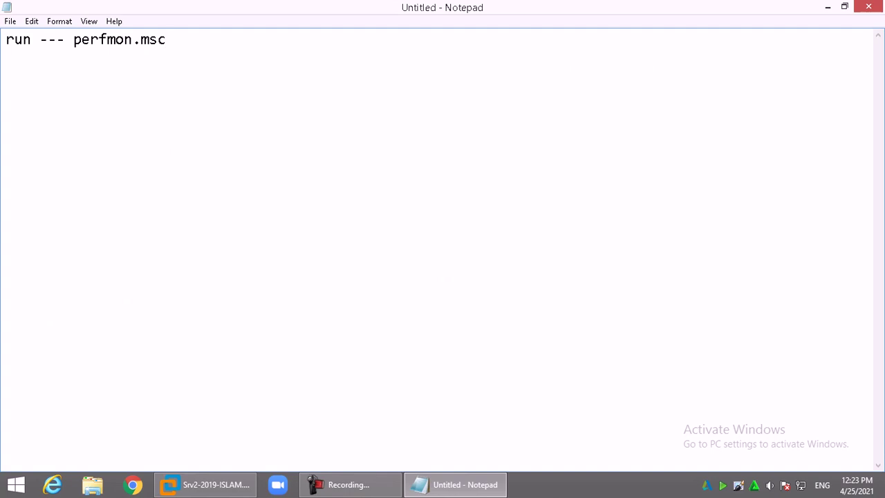
Add a performance monitor line with counters memory (pages/sec + page fault/sec) / physical disk
key(Return)
key(Return)
text(performance )
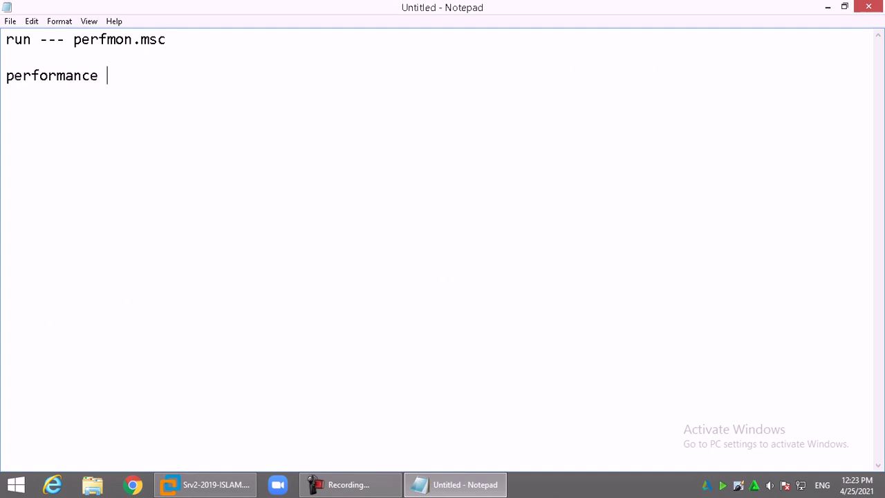
text(monitor ---- add cou)
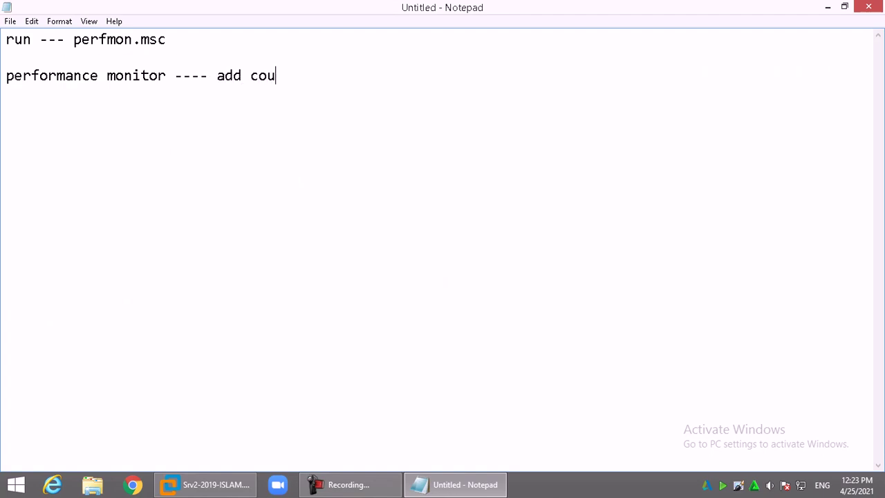
text(nter   memory)
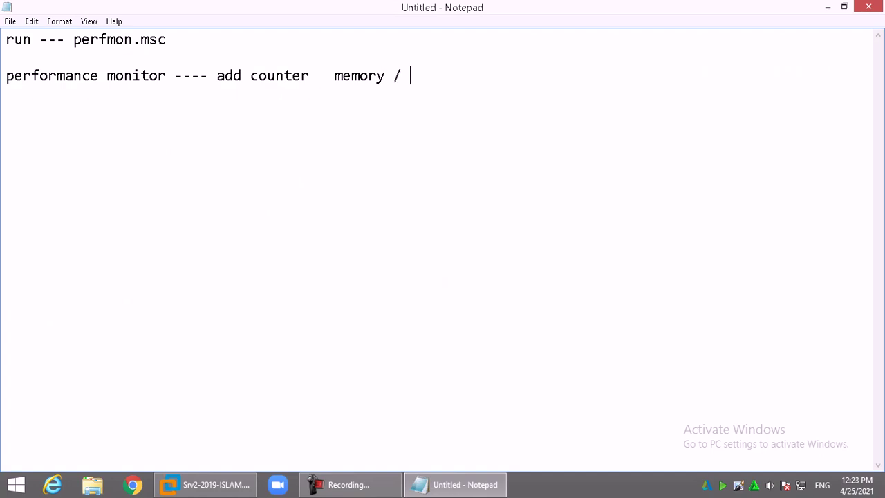
text(/ physical)
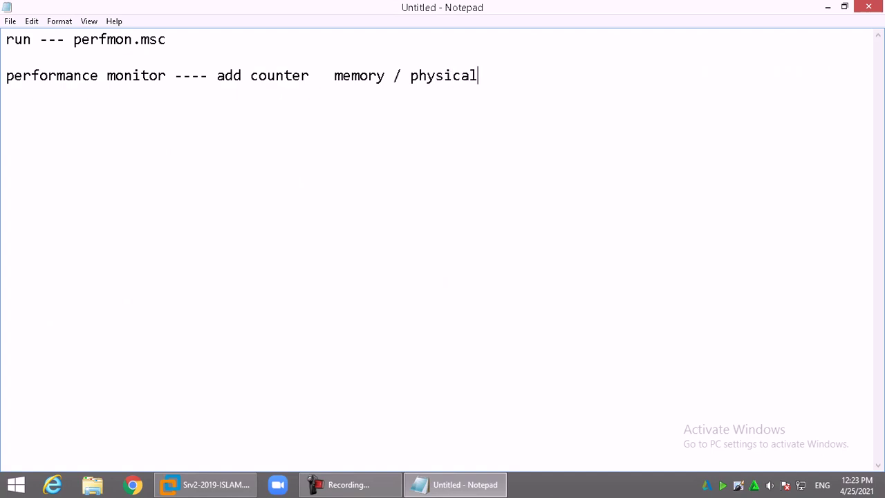
text( disk)
click(394, 75)
text((pages/)
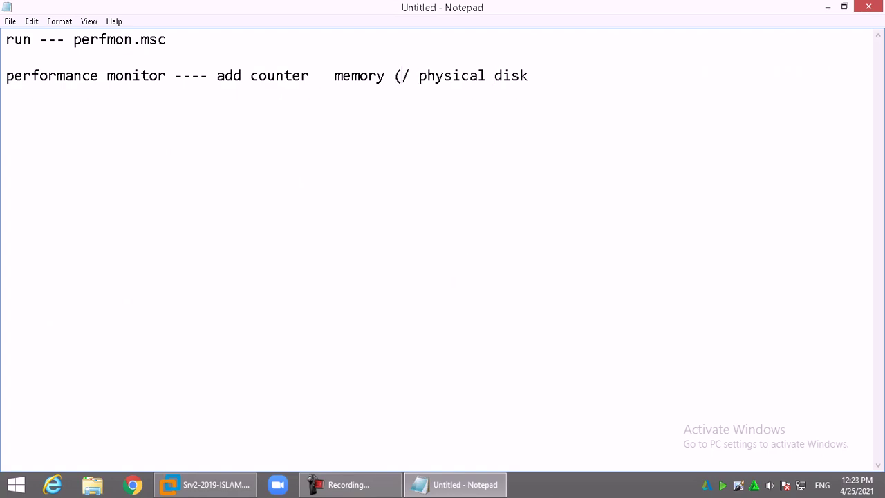
text(sec +)
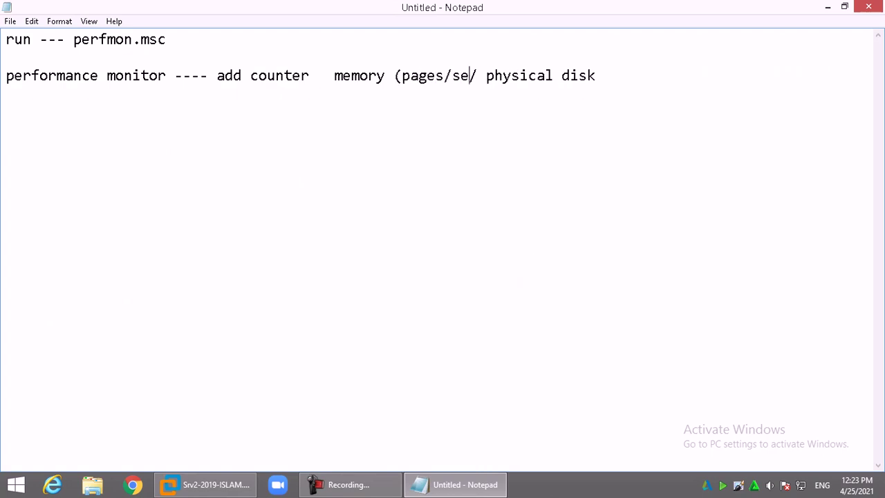
text( page faul)
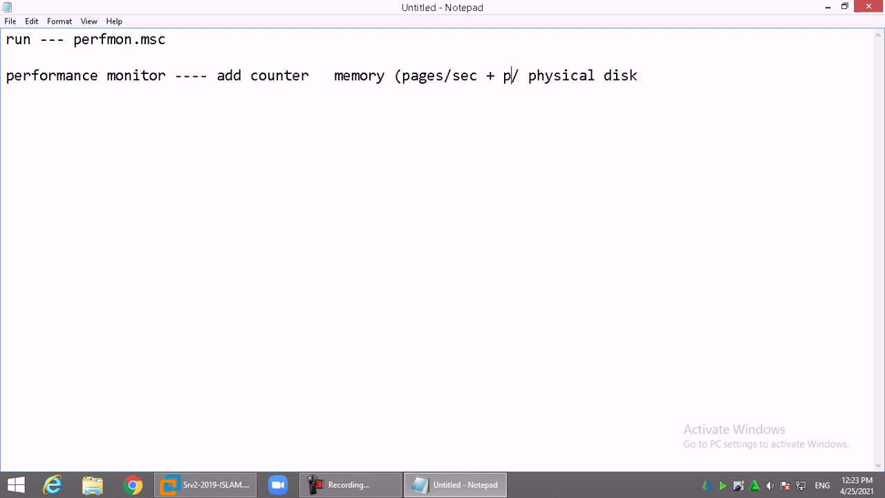
text(t)
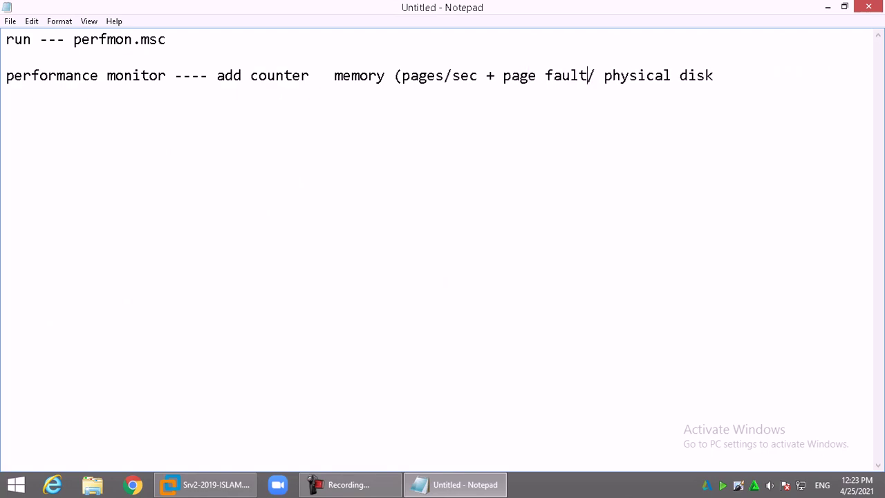
text(/sec) /)
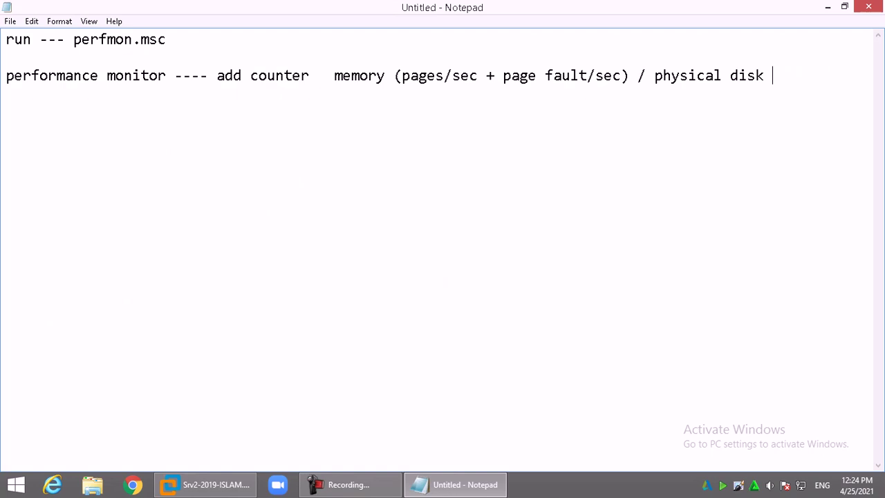
Insert 'cpu inturrupt/sec' before memory and begin 'data collector set ---- system --- active directory'
click(335, 75)
text(cpu)
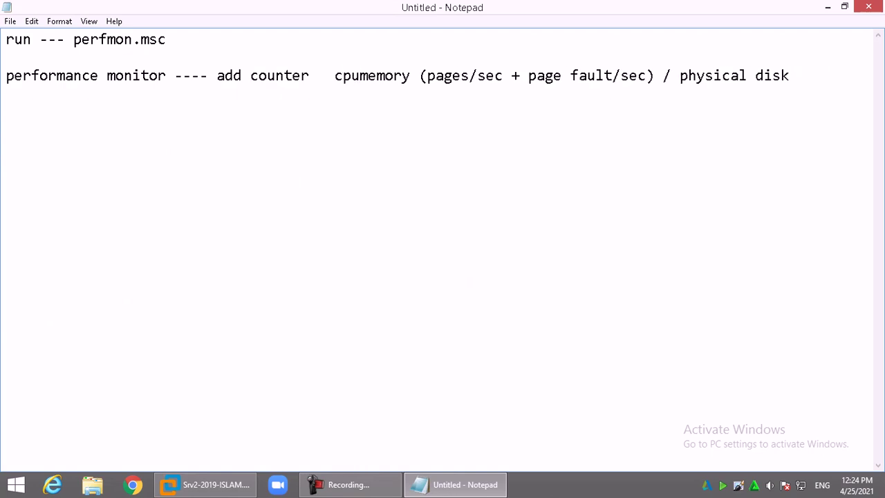
text( inturru)
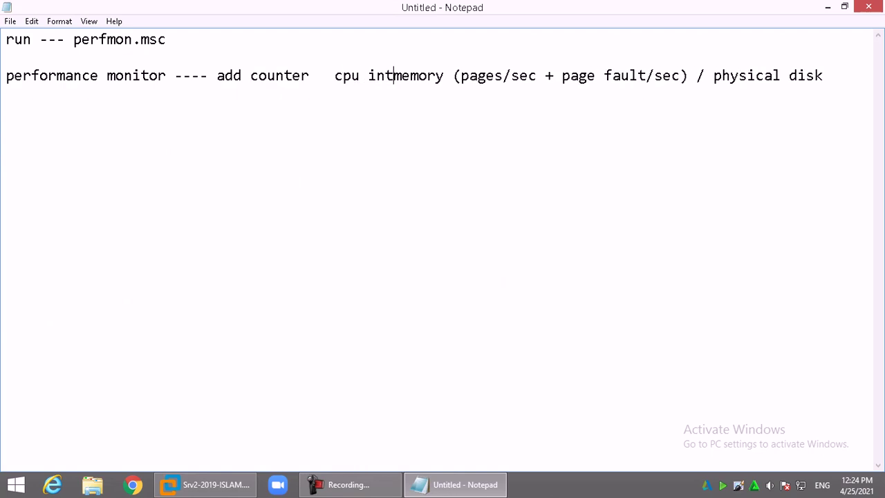
text(pt)
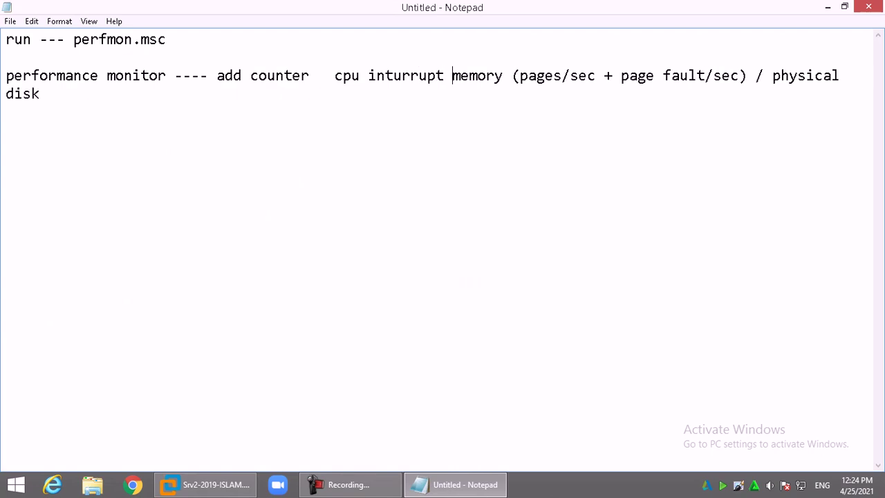
key(BackSpace)
text(/sec )
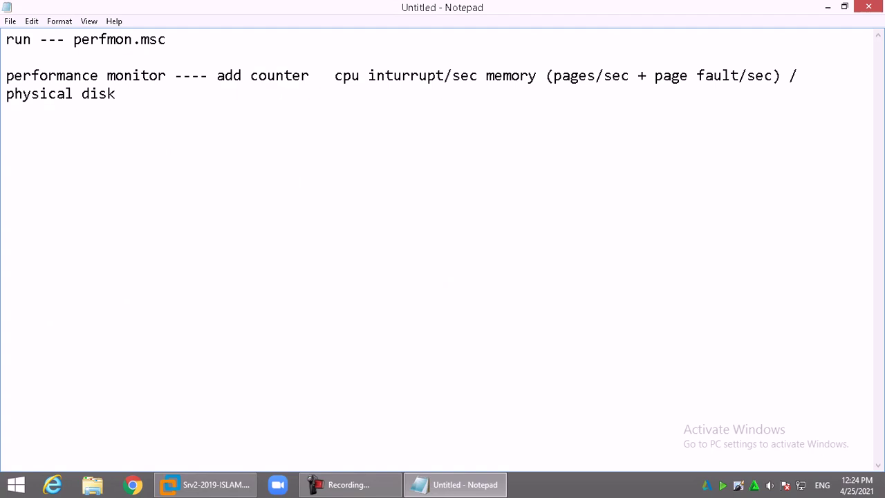
text(data collector s)
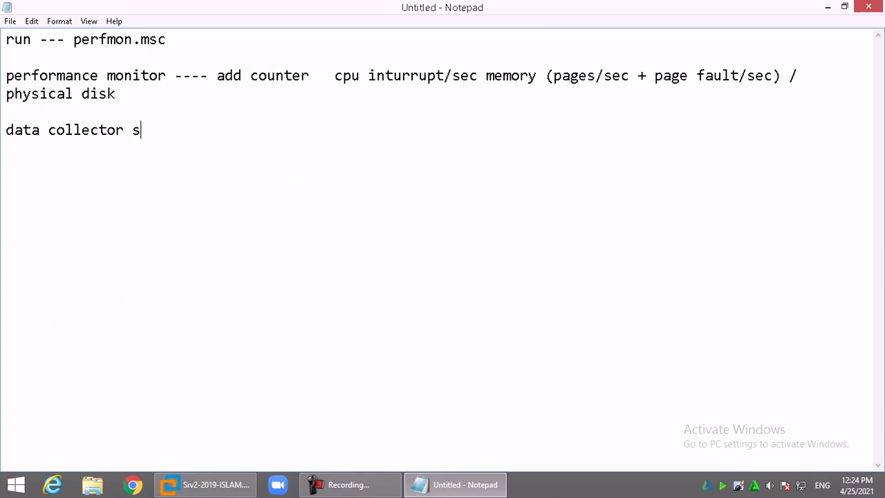
text(et ---- system --- a)
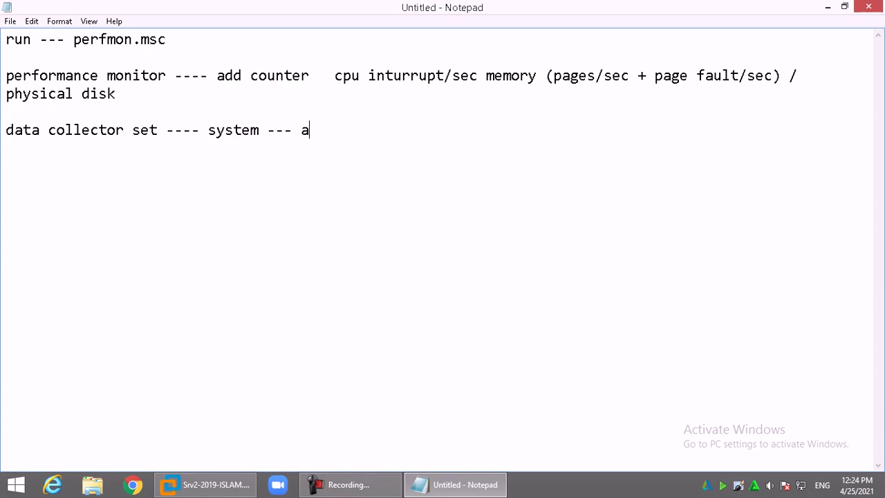
text(ctive ddirectory -----)
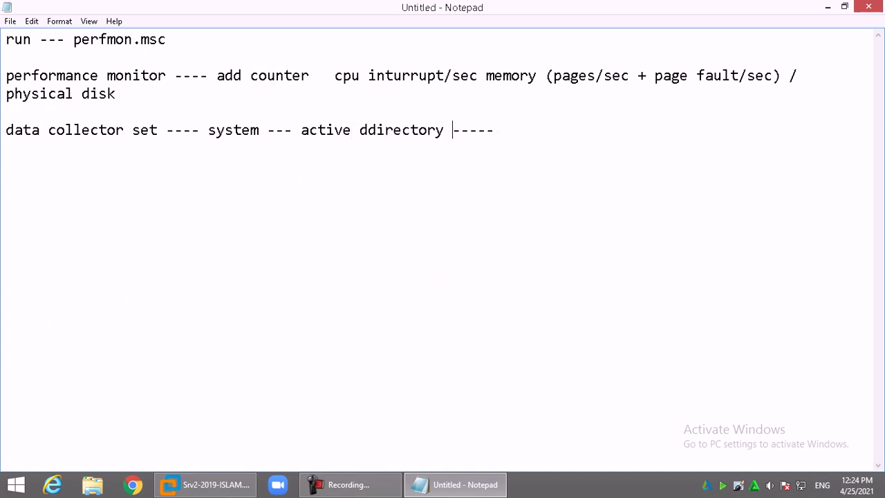
Fix 'ddirectory', finish with 'r.click --- start', and add 'run --- dsa.msc ----- create OU + group'
key(Delete)
key(End)
text(r.cl)
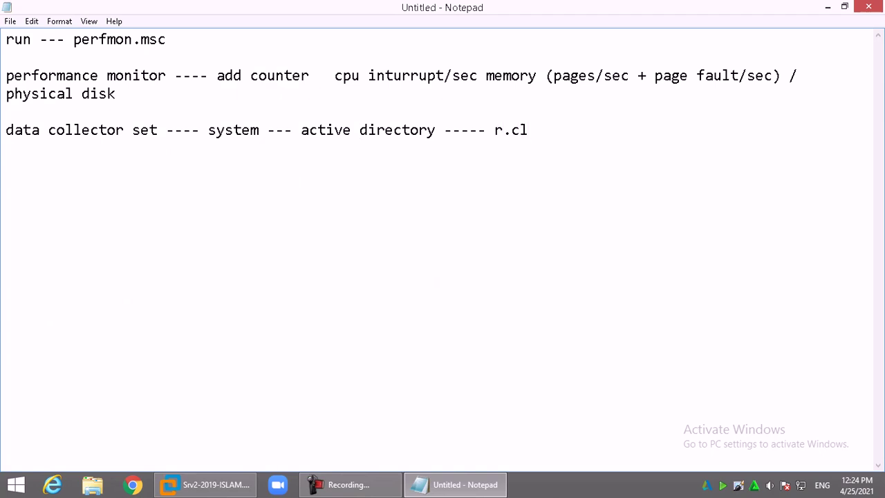
text(ick --- start)
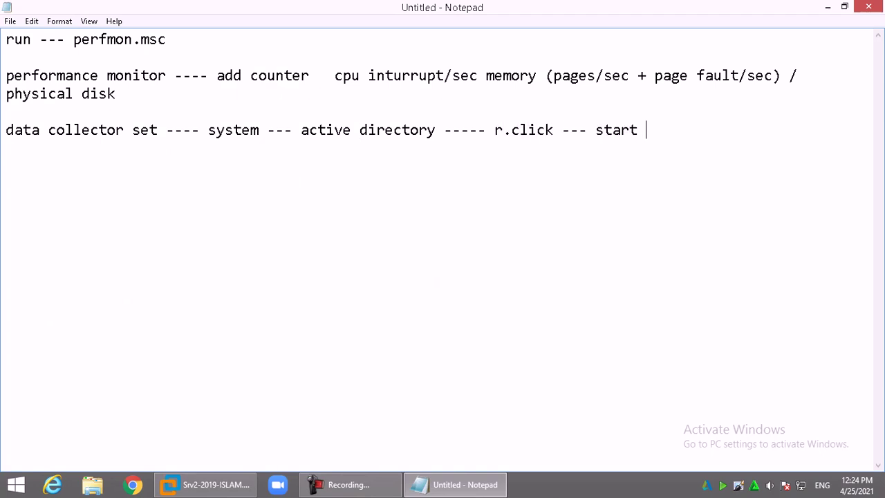
key(Return)
key(Return)
text(run --- dsa.ms)
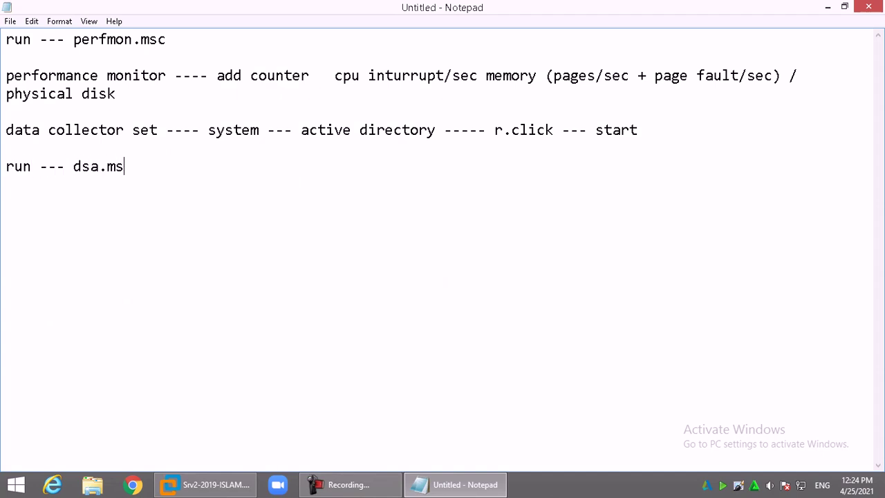
text(c  ----- create OU + group)
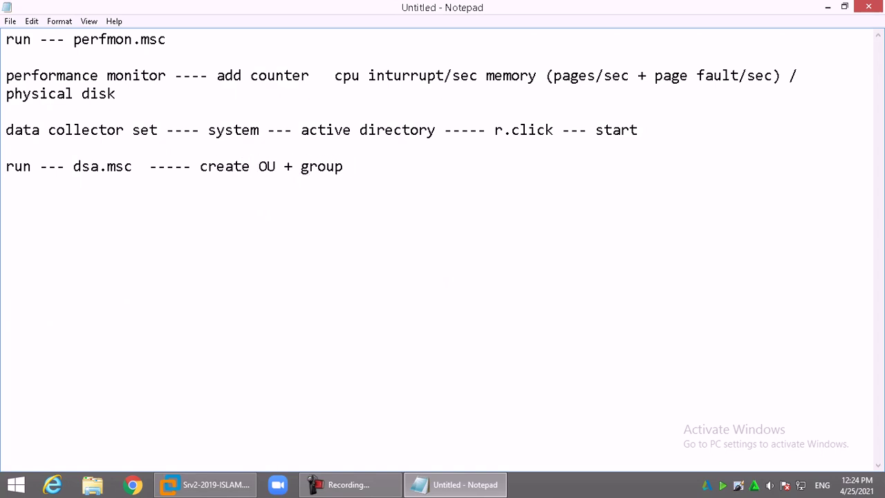
Paste 'system --- active directory' on a new line followed by 'stop ---- view latest report directory services'
drag(209, 131, 456, 132)
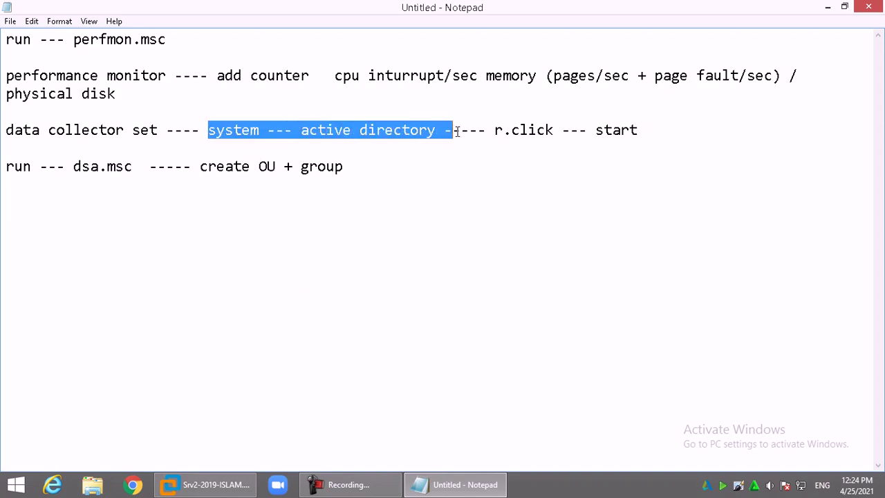
key(ctrl+c)
click(173, 230)
key(ctrl+v)
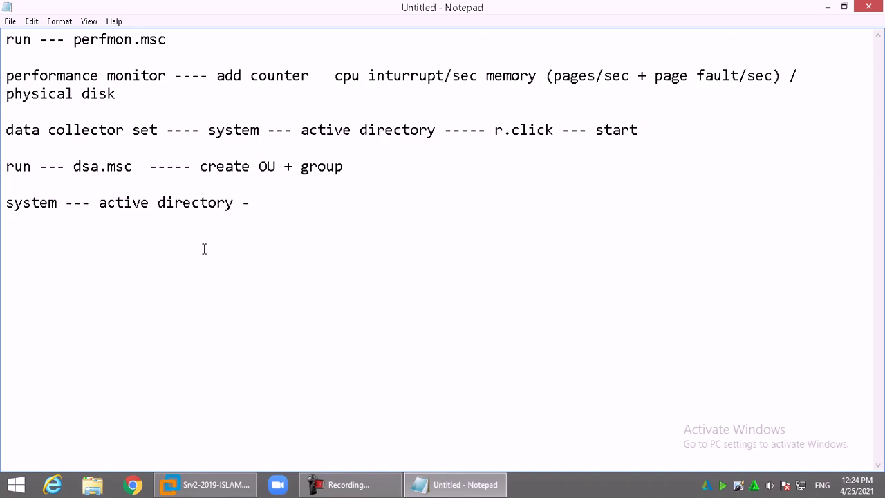
text(-- stop ---- view late)
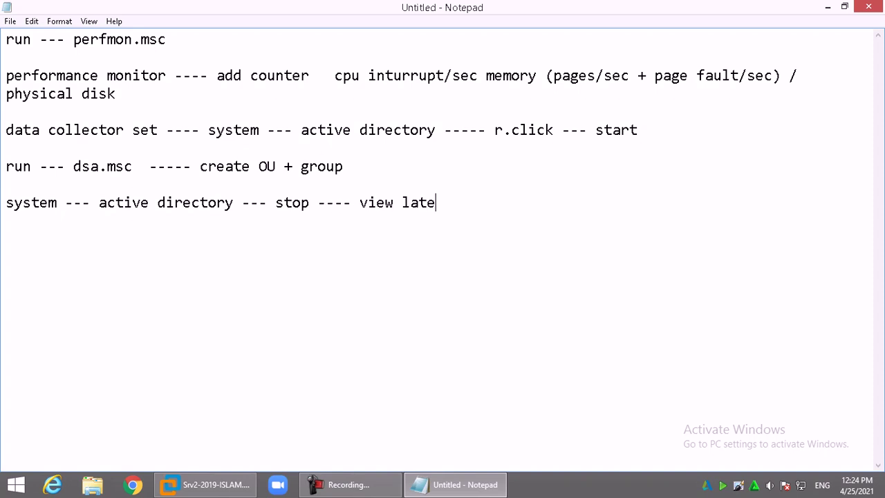
text(st report )
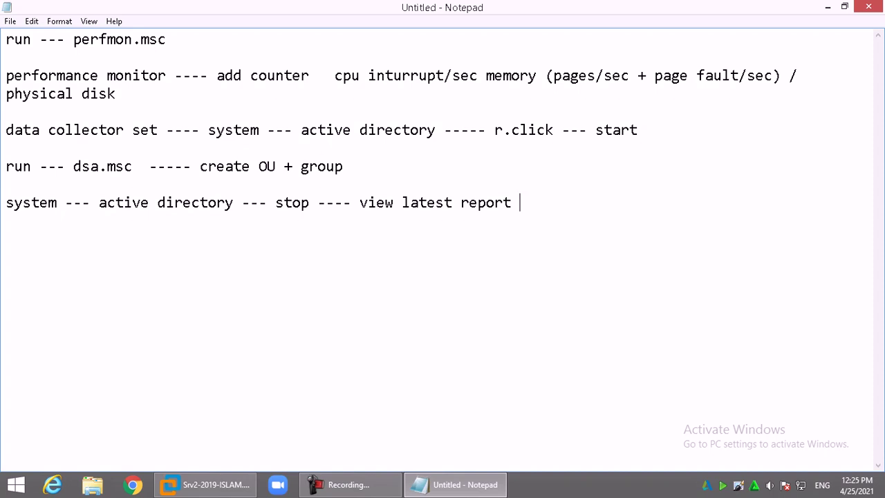
text(directory services ----)
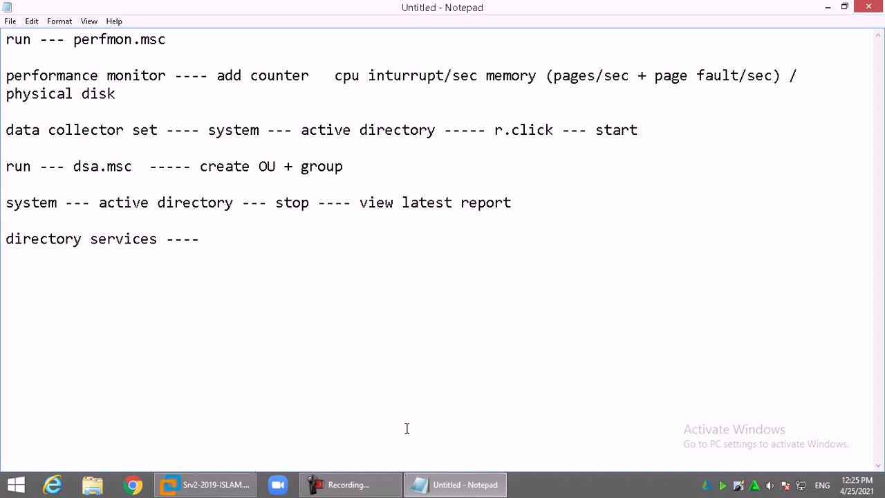
End the NetSupport screen show and bring the VMware server window back
right_click(722, 486)
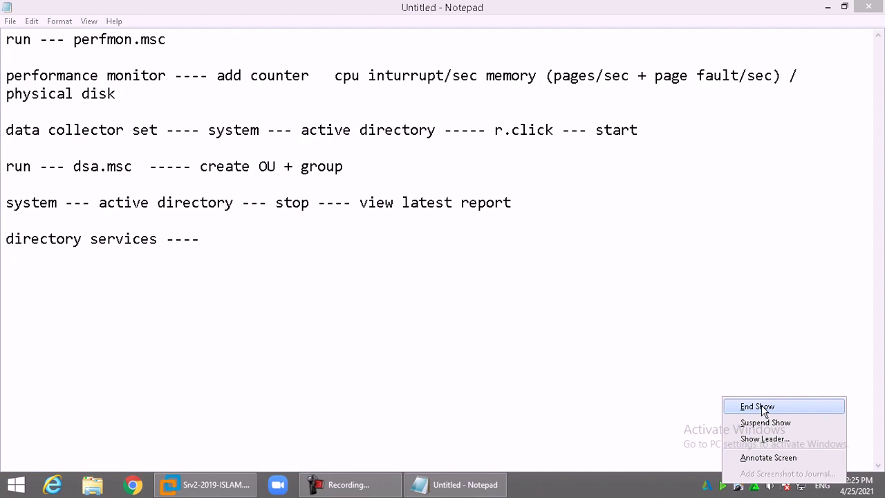
click(758, 407)
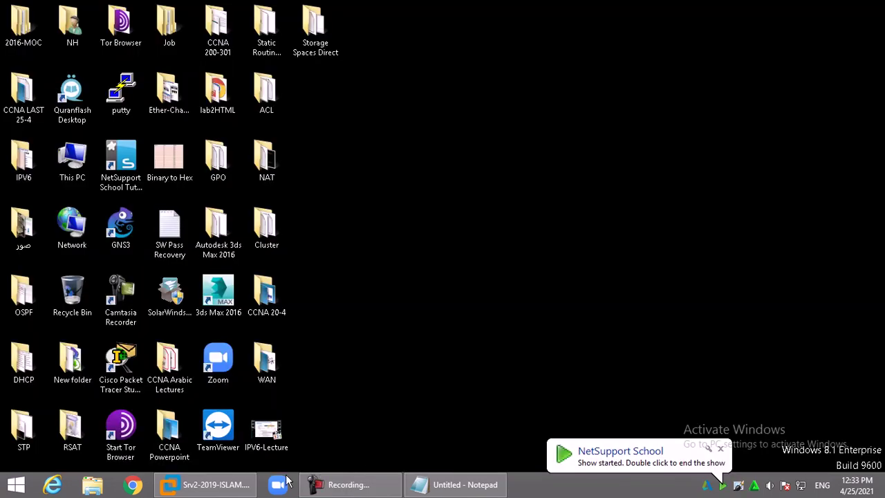
click(206, 484)
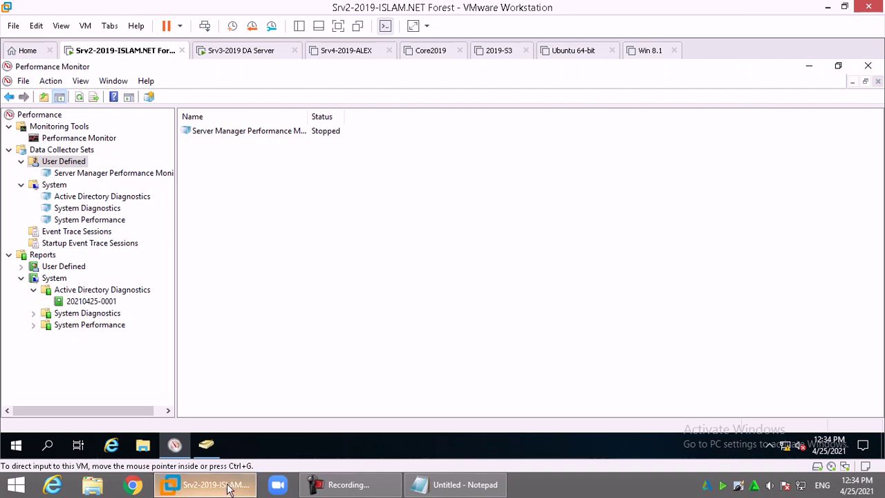
Begin a manually created User Defined data collector set of type Performance Counter Alert
drag(177, 179, 191, 179)
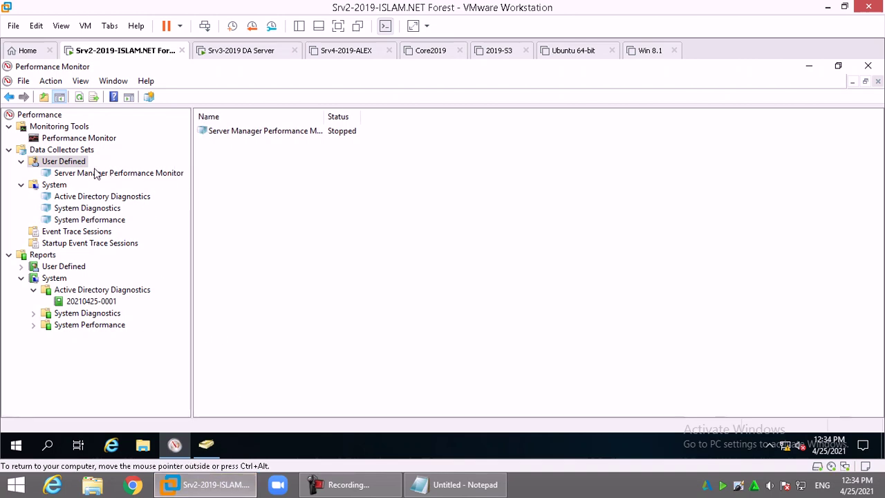
right_click(69, 162)
mouse_move(118, 171)
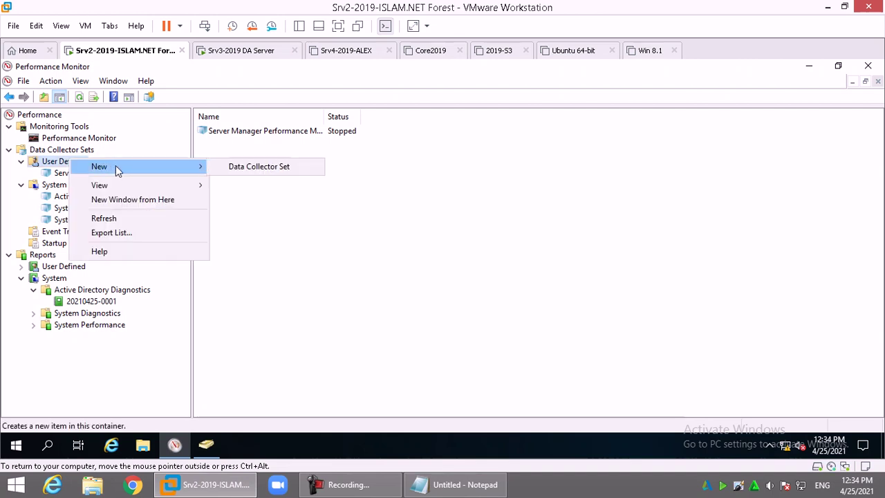
click(269, 169)
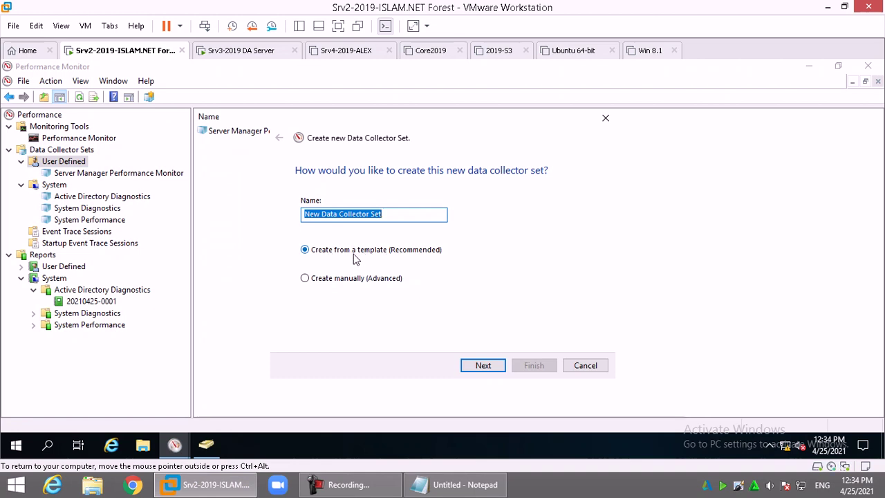
click(348, 279)
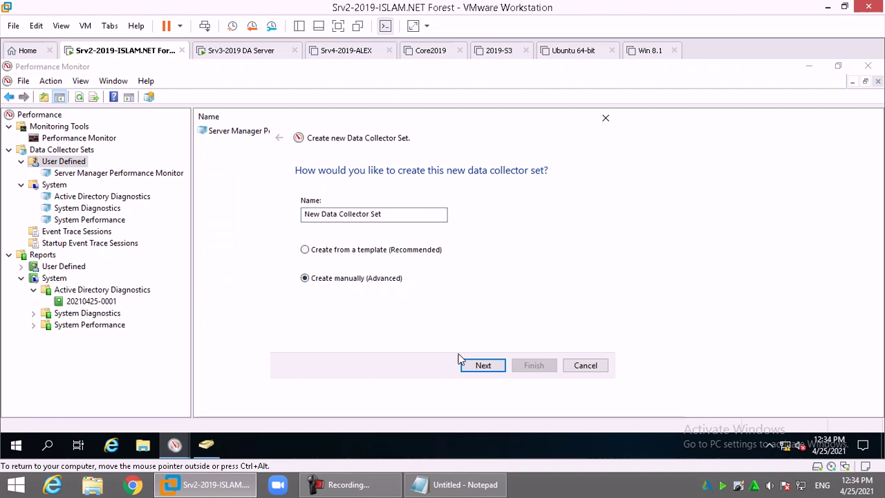
click(475, 369)
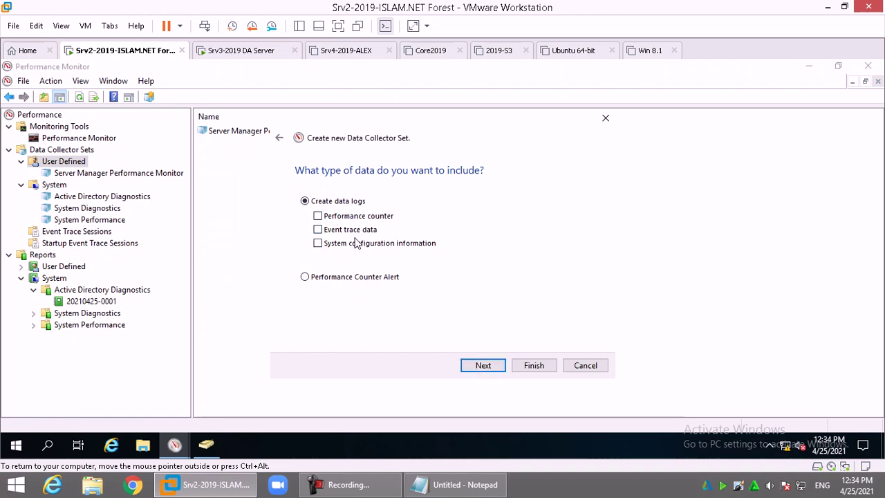
click(346, 281)
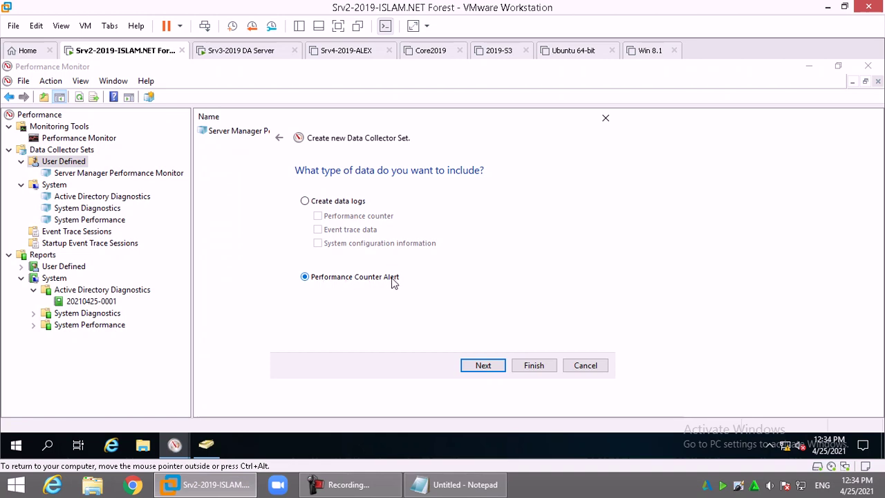
click(489, 365)
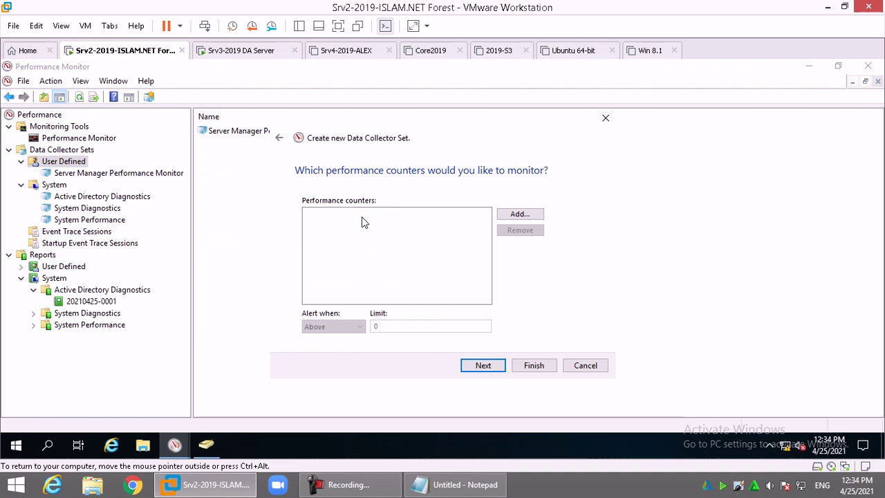
Add the Processor % Processor Time counter for _Total to the alert
click(511, 215)
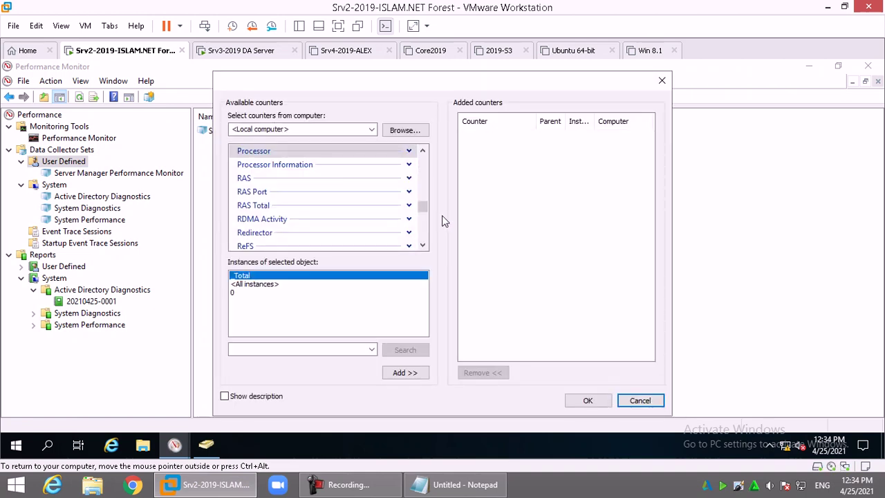
click(409, 151)
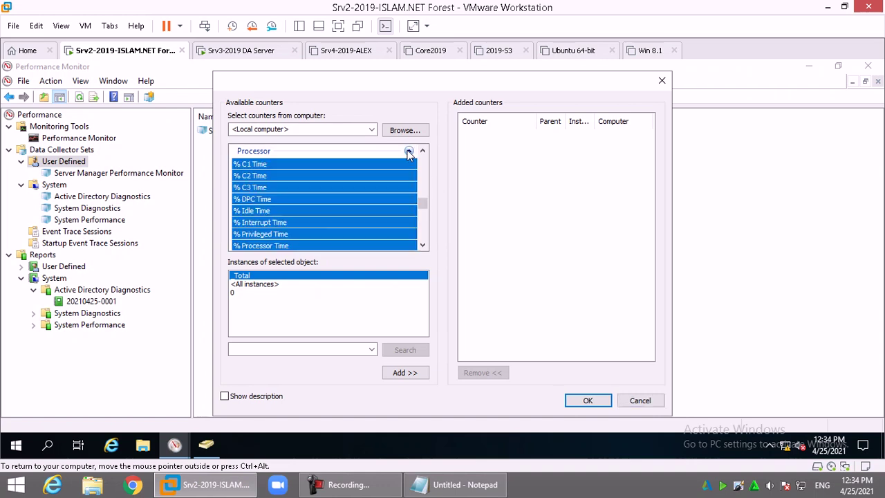
click(286, 201)
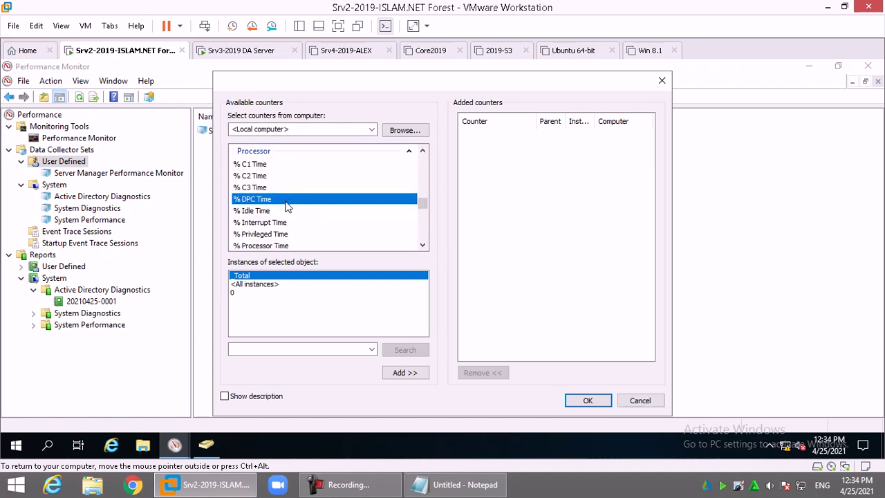
click(289, 246)
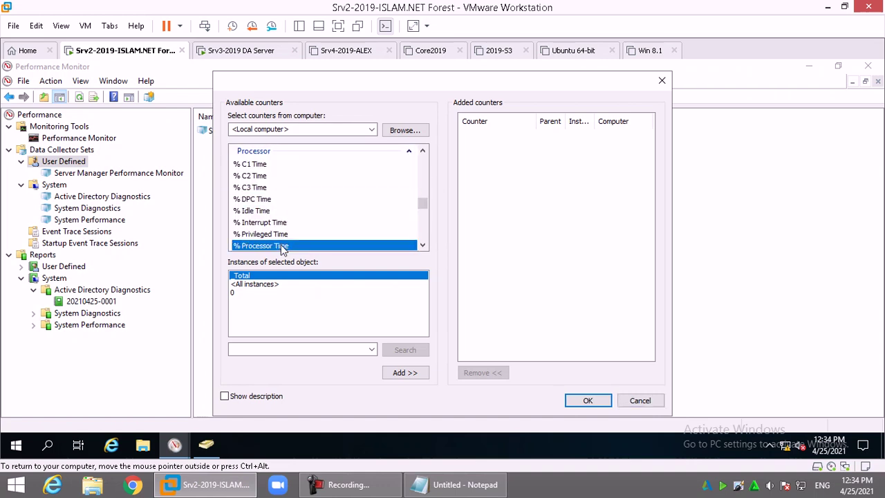
click(405, 373)
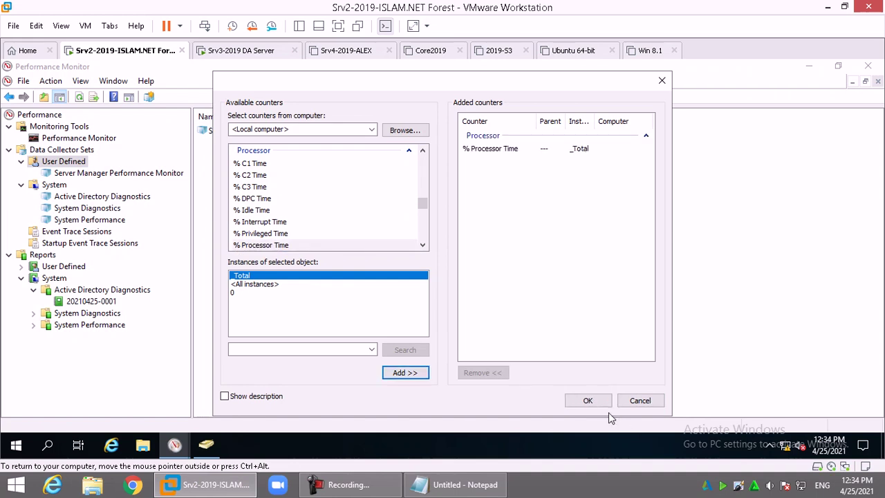
click(587, 401)
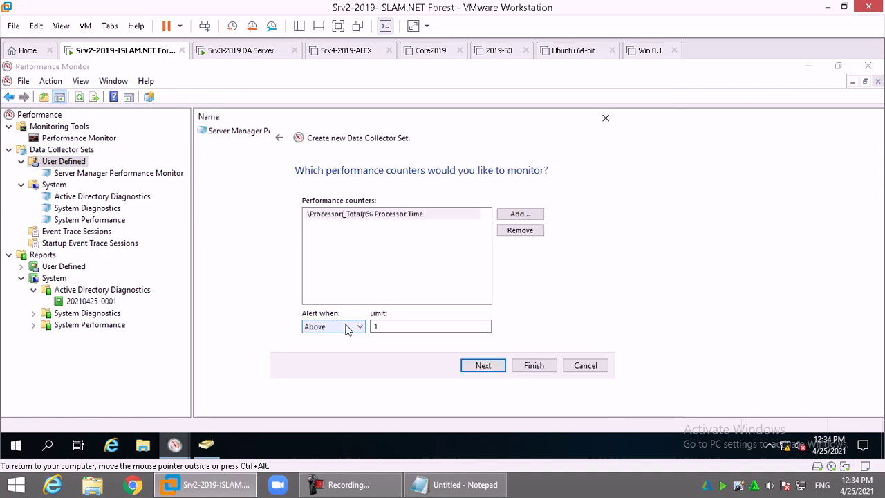
Set the alert limit to 50 (Above) and finish creating the collector set
double_click(377, 326)
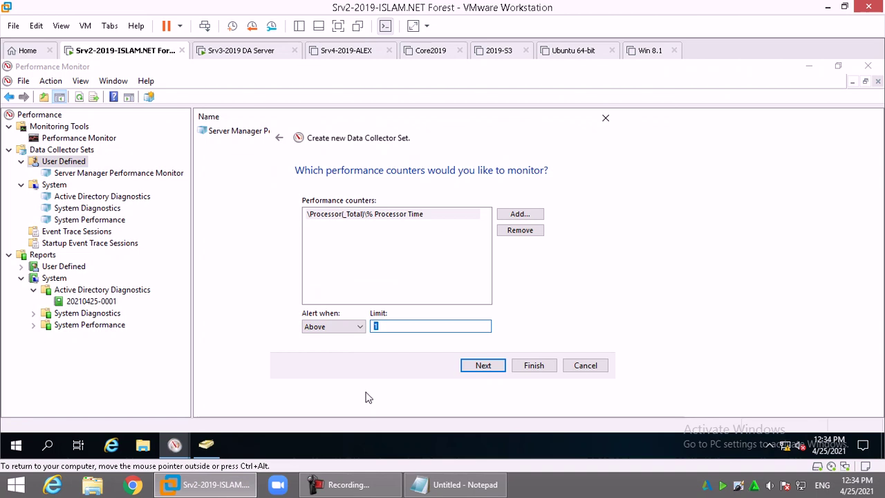
text(50)
click(484, 368)
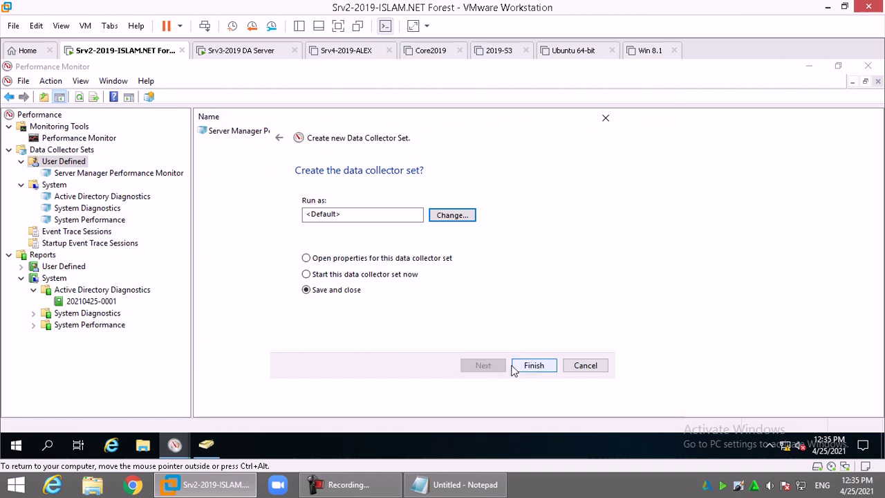
click(280, 140)
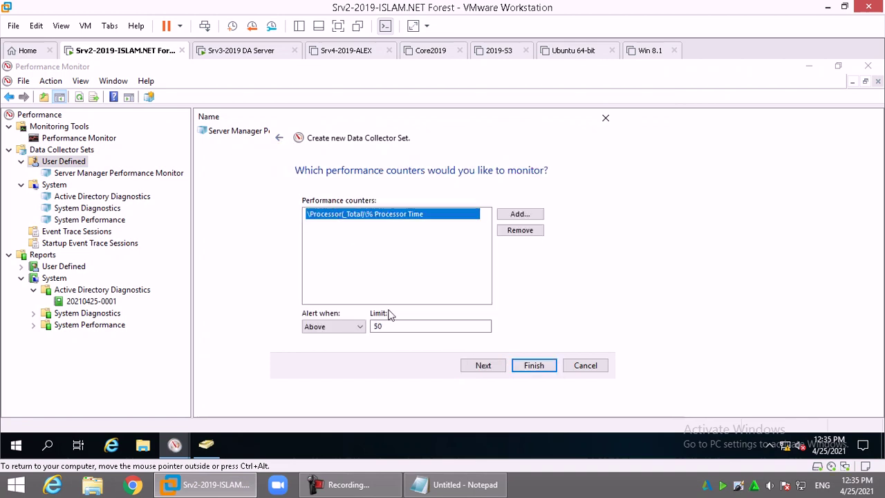
click(406, 327)
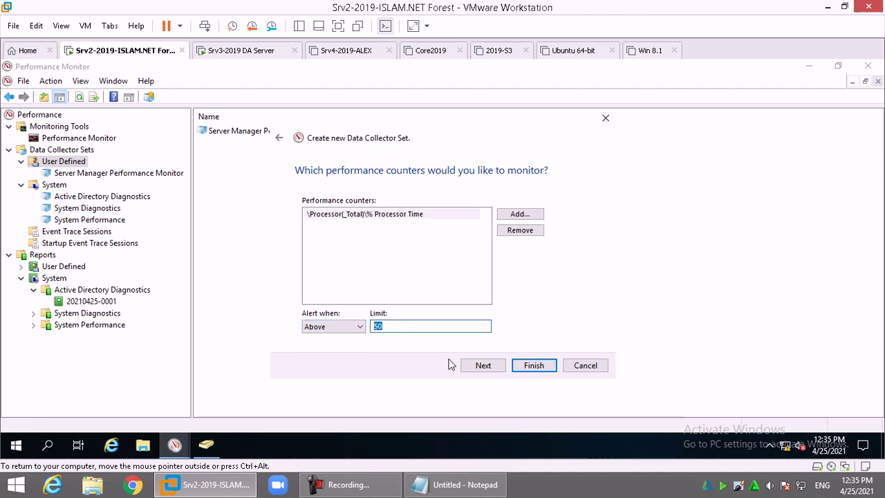
click(545, 369)
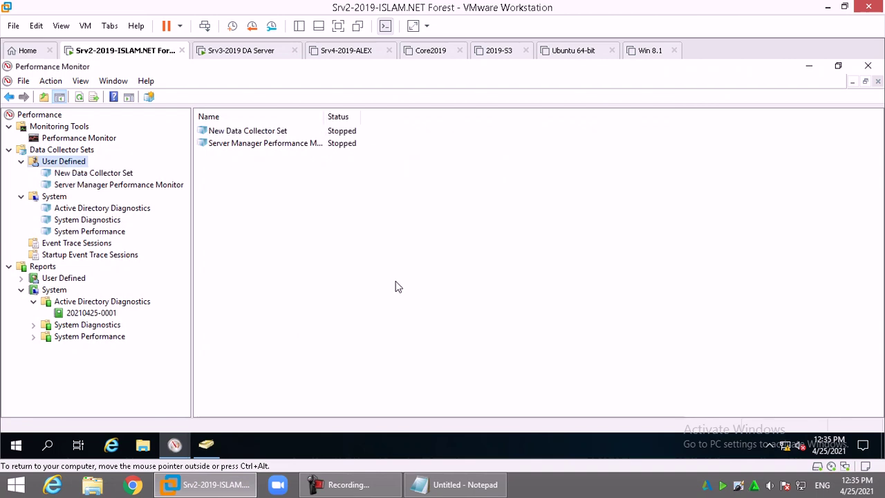
Add a daily 12:00 AM schedule in the New Data Collector Set's properties
drag(323, 117, 361, 123)
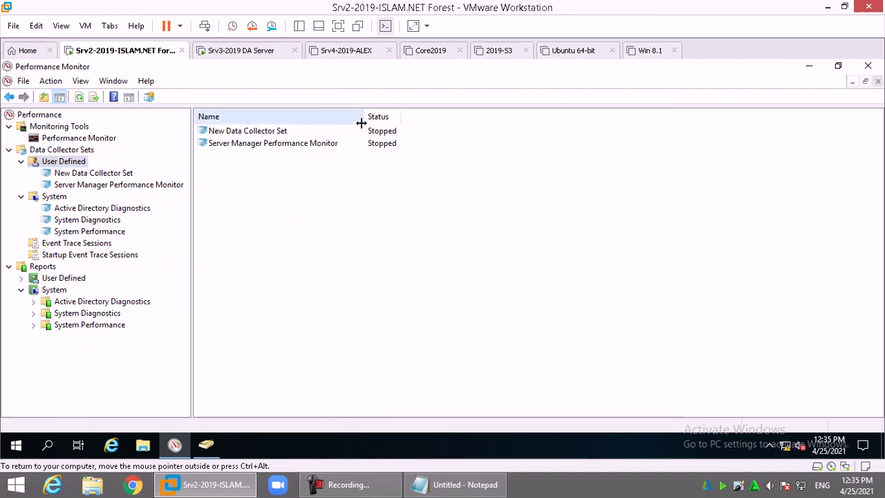
right_click(249, 135)
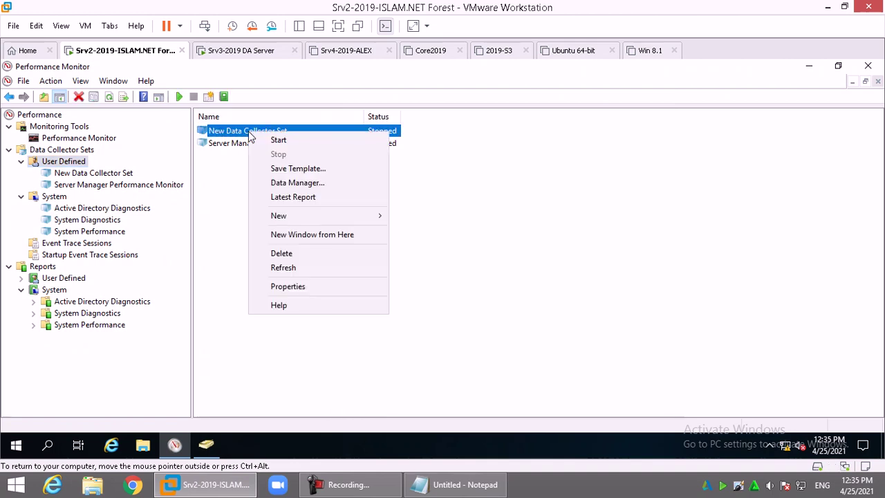
click(305, 285)
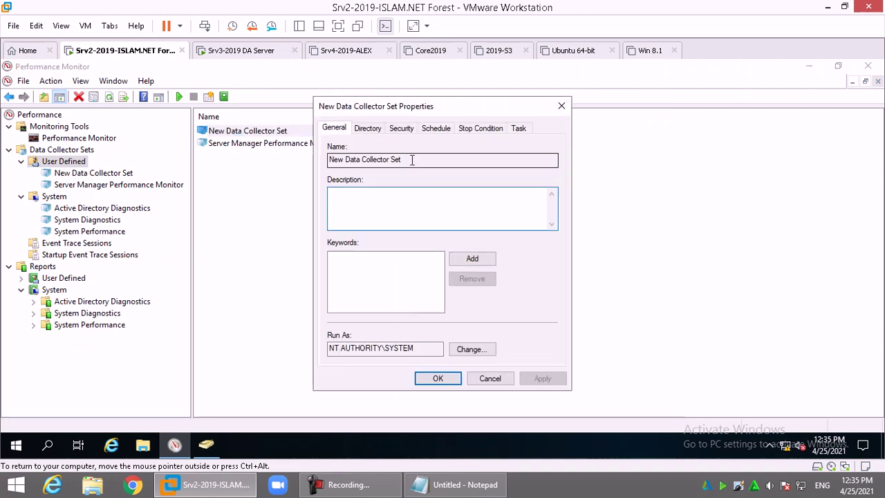
click(367, 128)
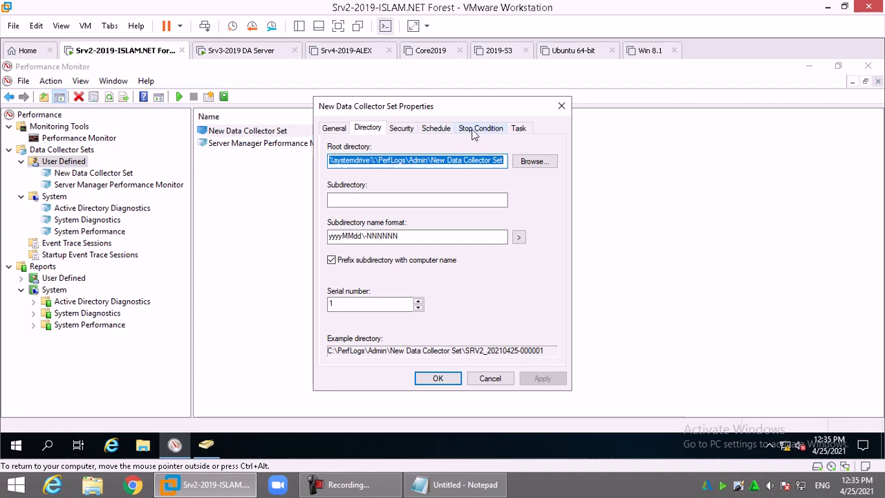
click(400, 129)
click(436, 127)
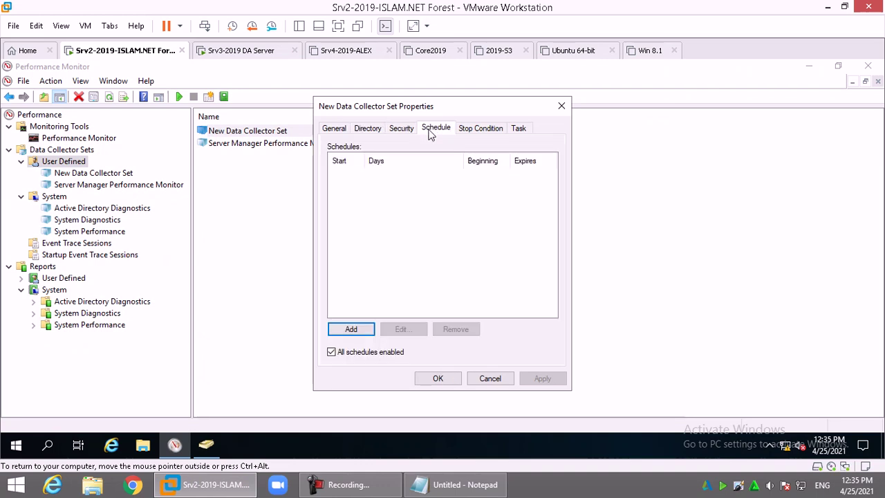
click(360, 330)
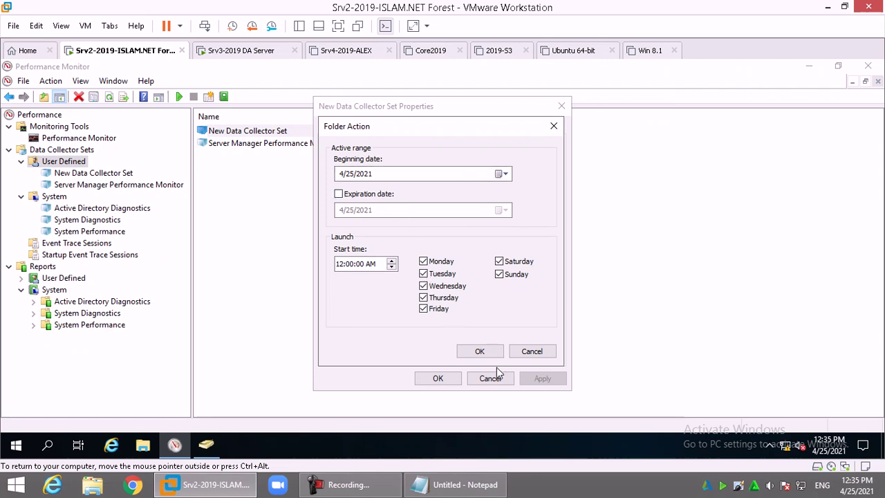
click(484, 353)
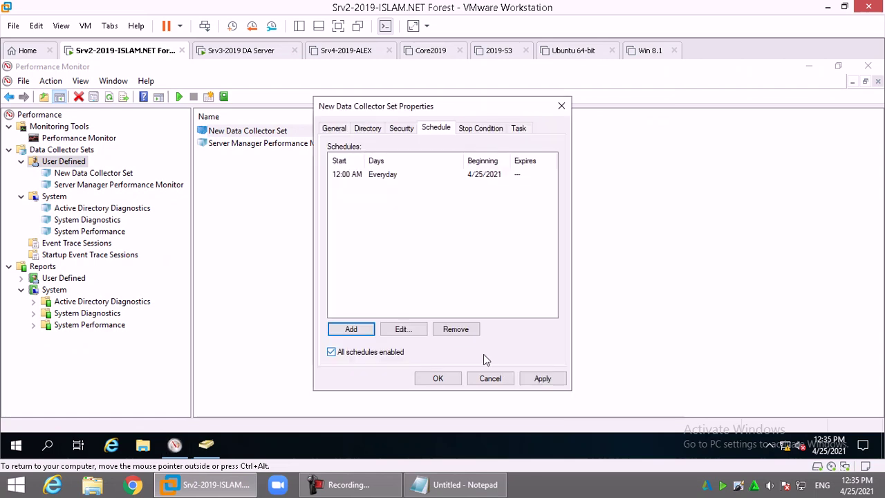
Save the properties, running the set as islam\administrator with its password
click(519, 128)
click(419, 162)
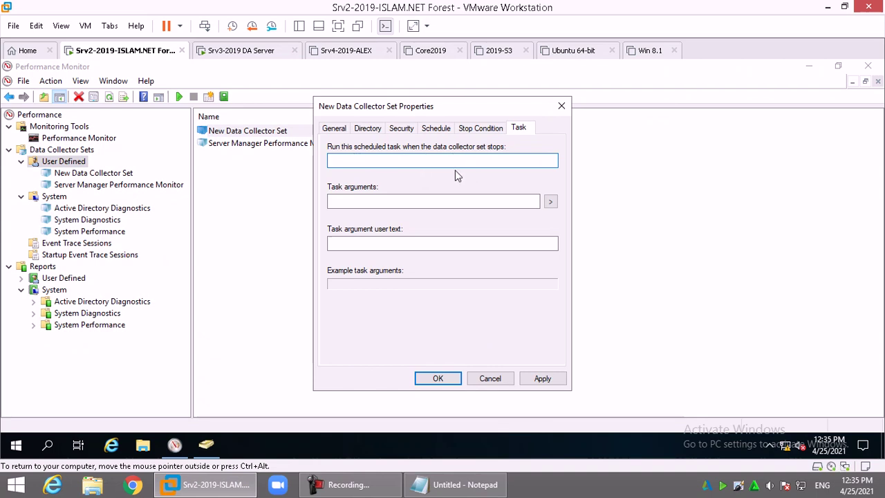
click(439, 379)
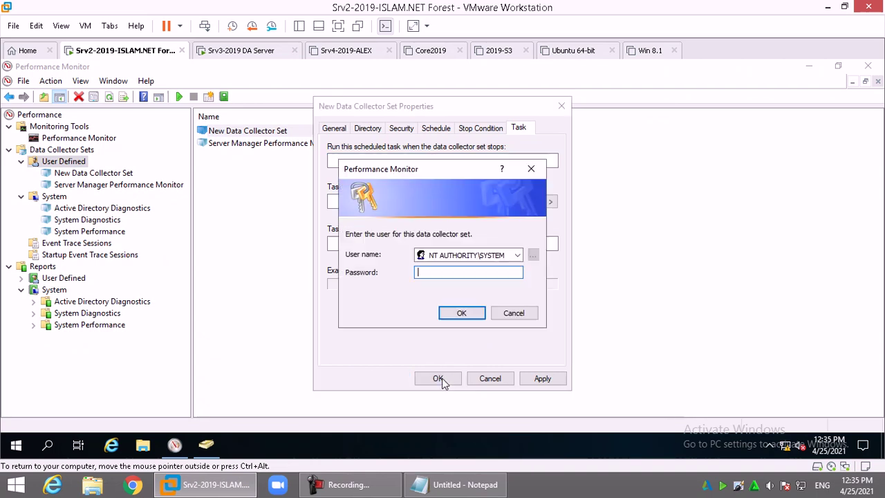
click(491, 255)
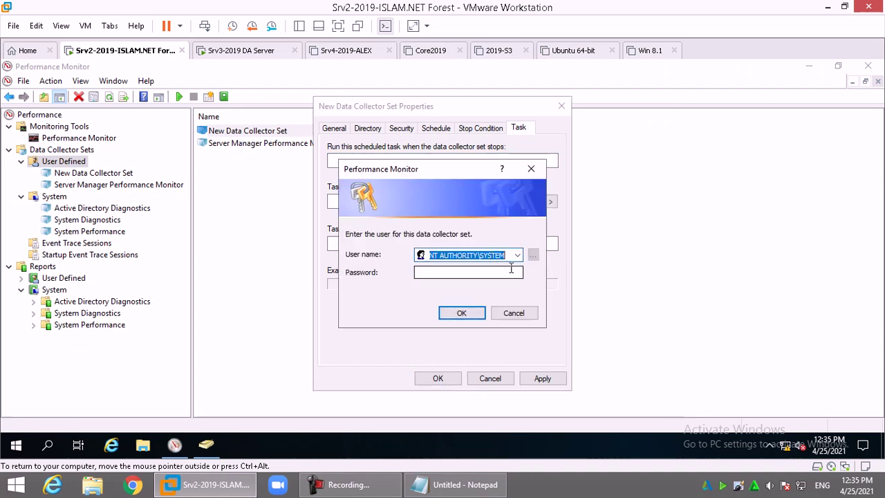
text(islam\ad)
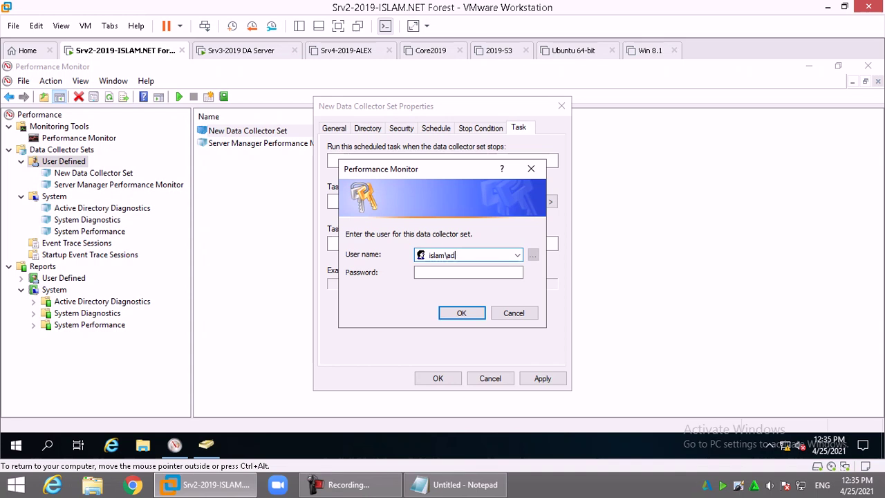
text(ministrator)
key(Tab)
text(P)
key(Return)
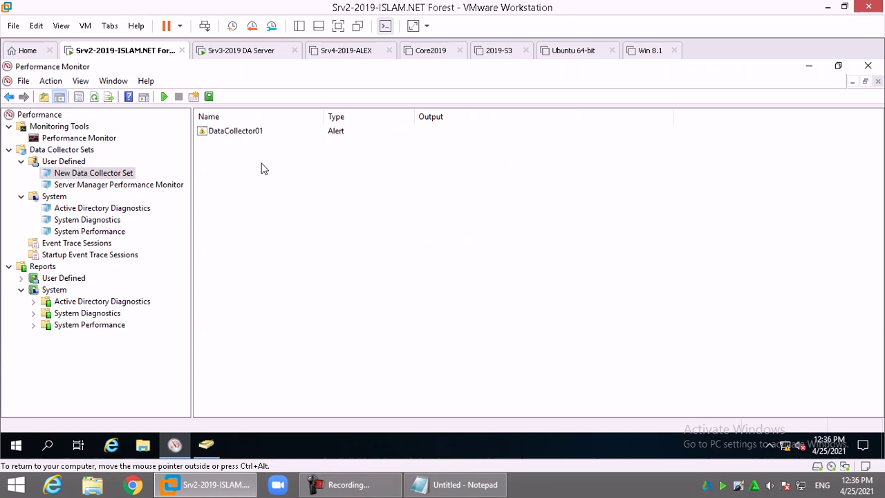
Change DataCollector01's sample interval from 15 to 5 seconds, confirming with the administrator password
click(235, 133)
right_click(246, 132)
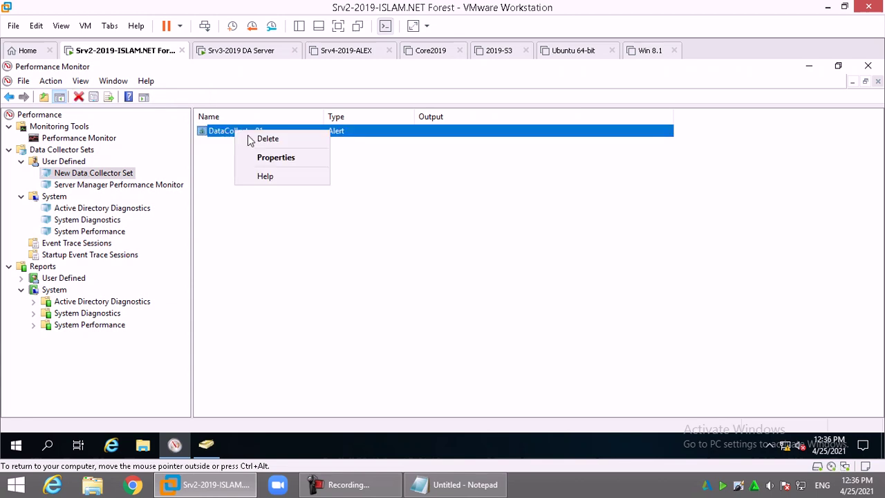
click(276, 159)
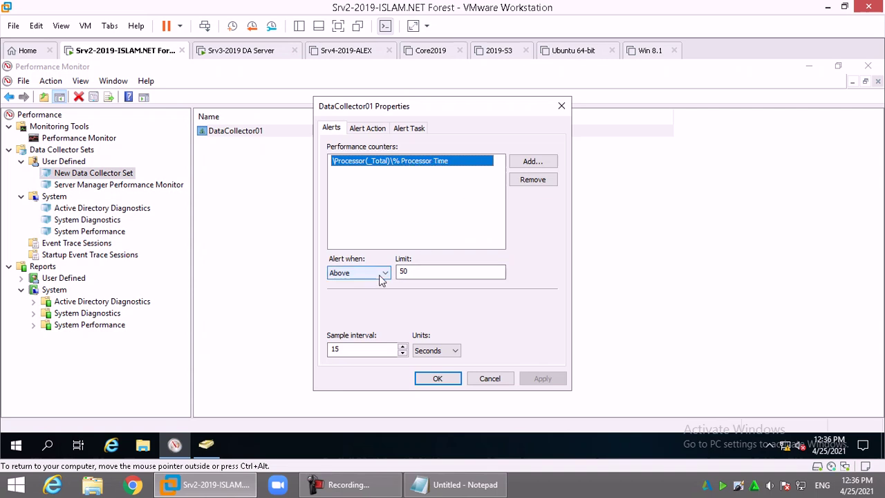
double_click(373, 351)
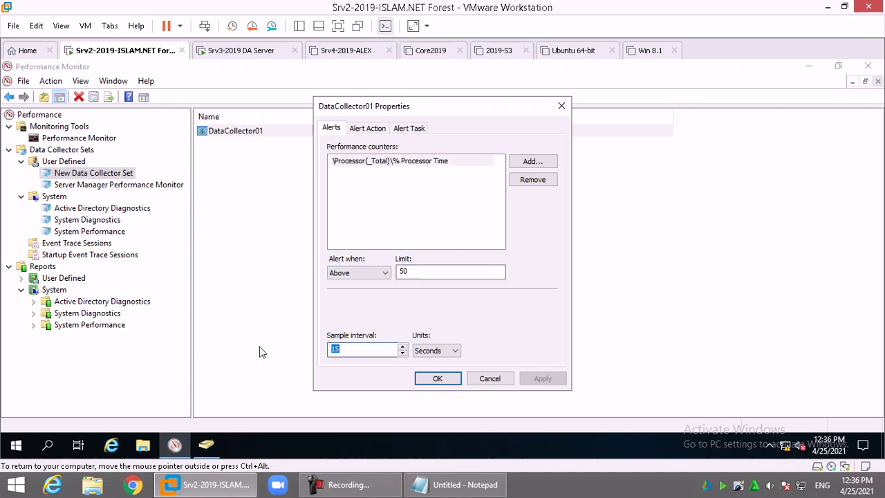
text(5)
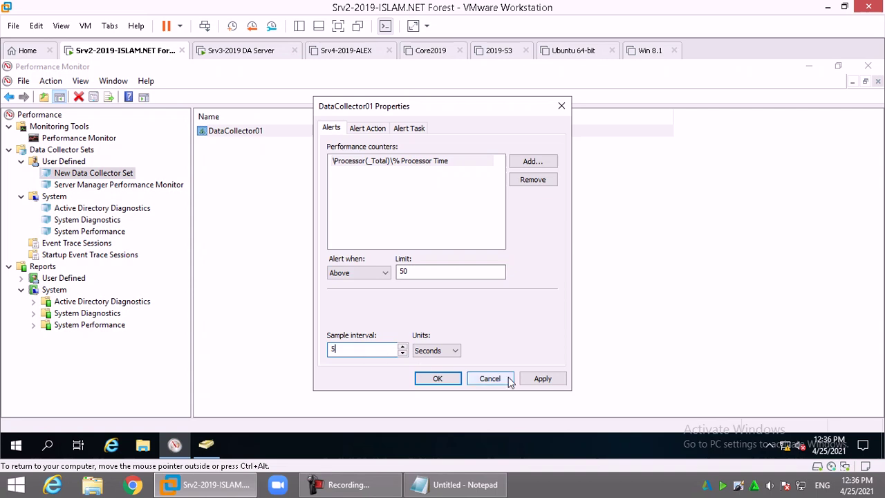
click(542, 380)
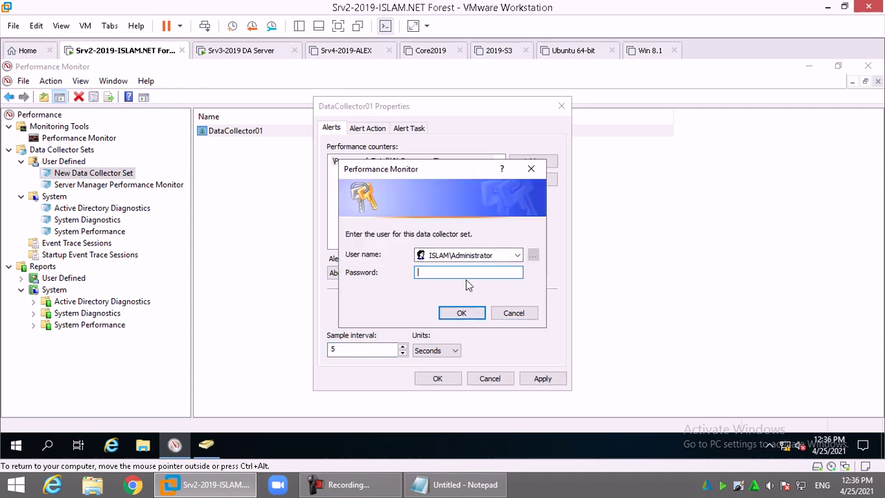
text(•••)
click(463, 315)
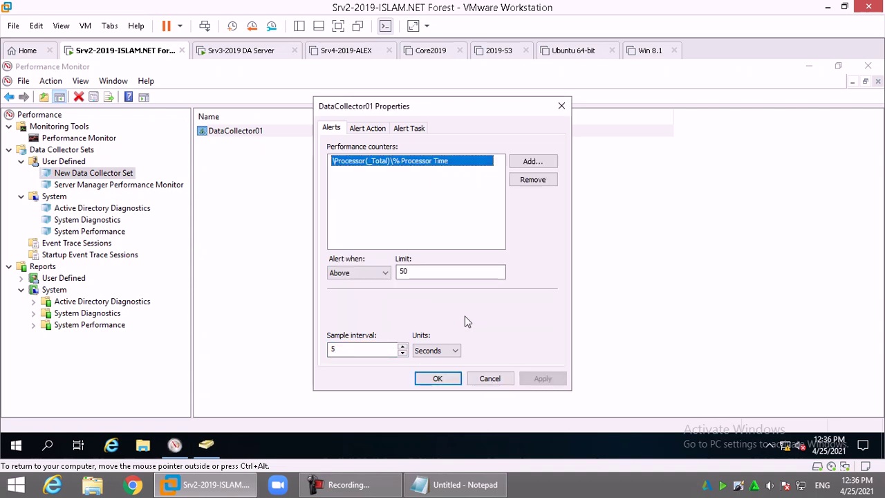
Enable 'Log an entry in the application event log', recheck the 50 limit, and save with credentials
click(376, 132)
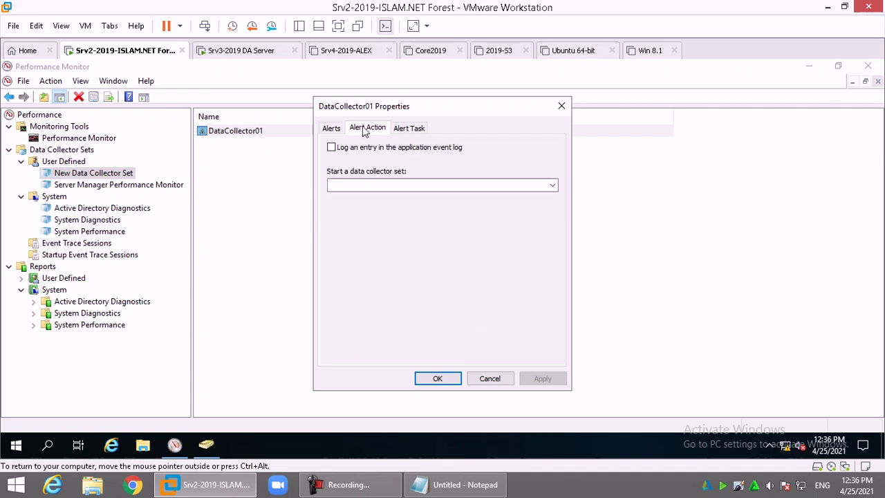
click(428, 150)
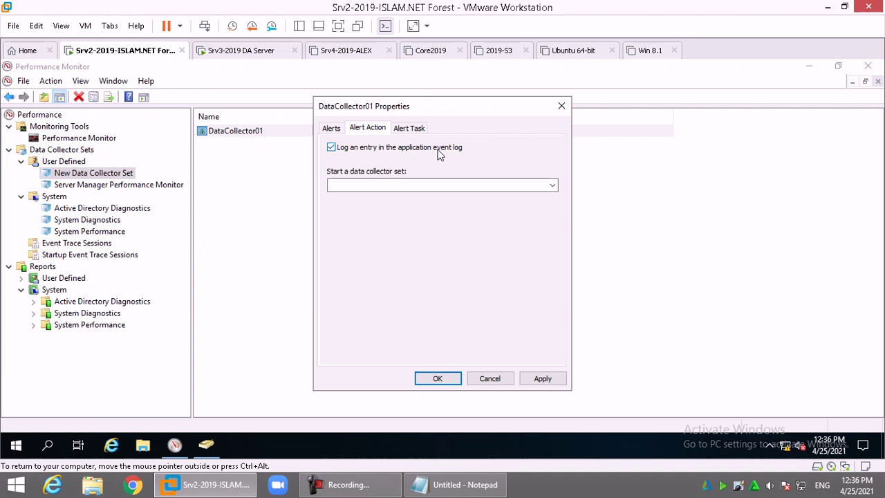
click(331, 130)
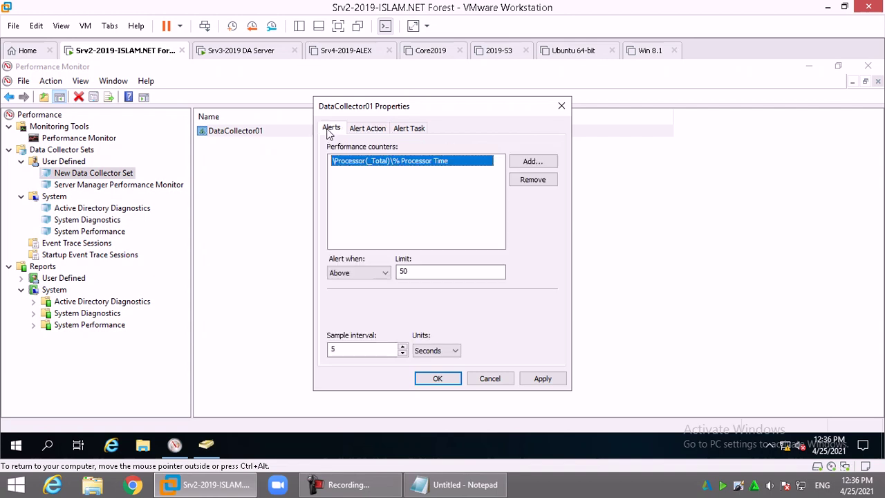
click(424, 271)
click(367, 353)
click(372, 129)
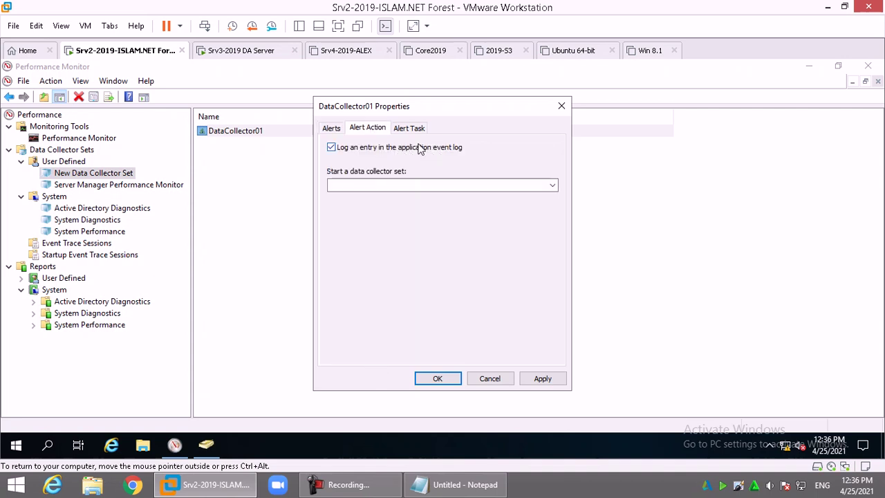
click(413, 129)
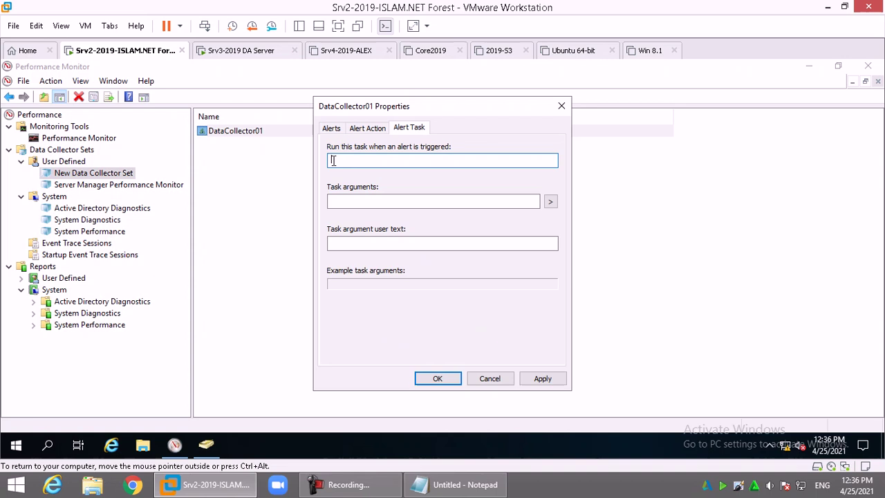
click(446, 379)
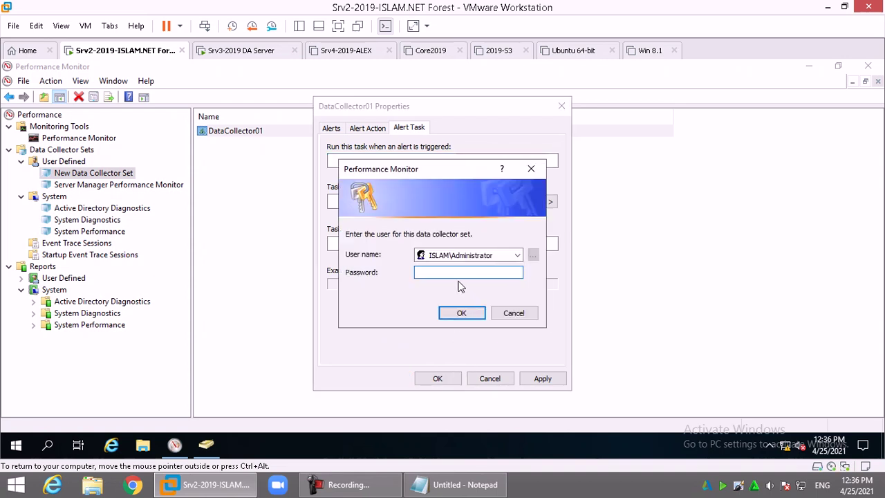
text(123)
click(461, 312)
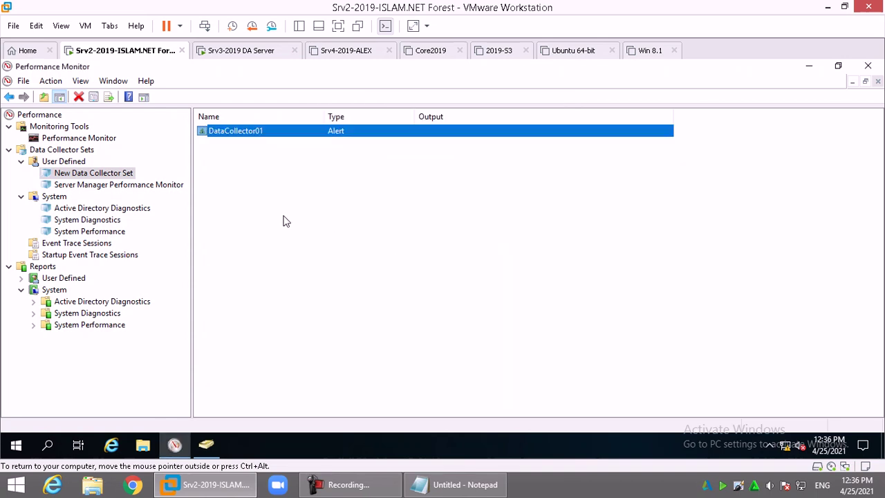
Start the New Data Collector Set from its right-click menu
right_click(250, 133)
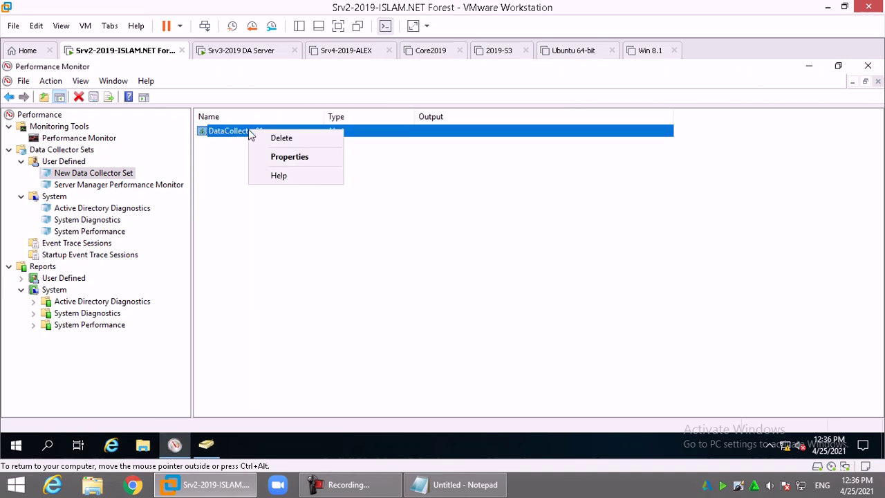
click(108, 173)
right_click(109, 173)
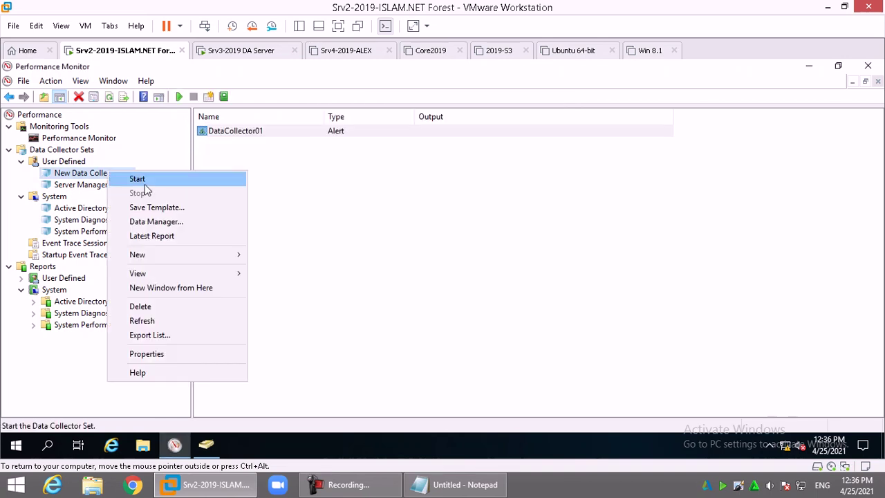
click(146, 185)
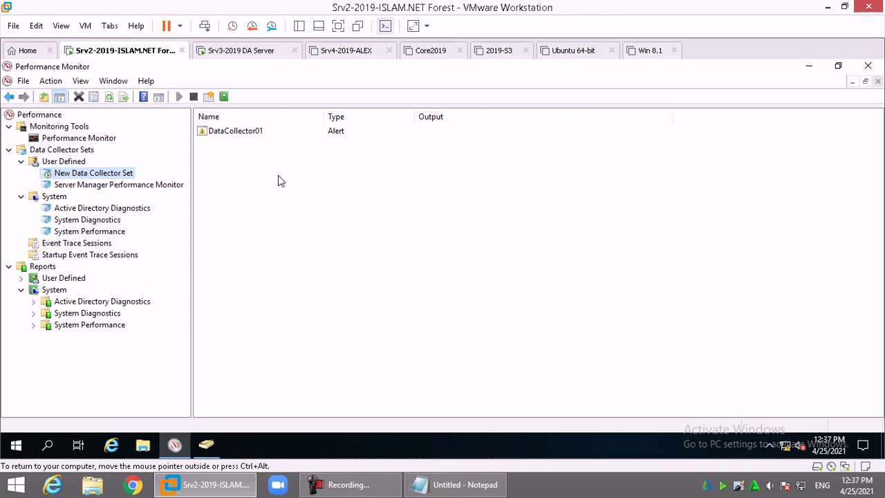
Run 'defrag c:' in a command prompt to load the CPU
key(super+r)
text(cmd)
key(Return)
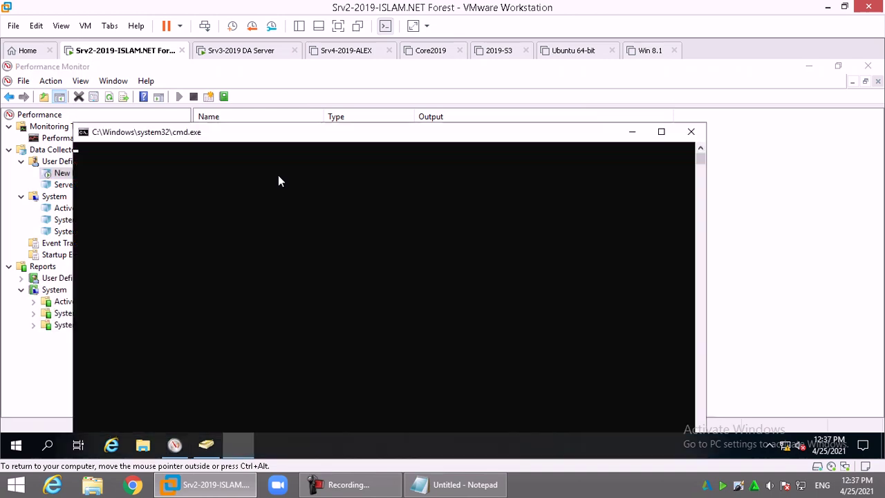
text(defrag c:)
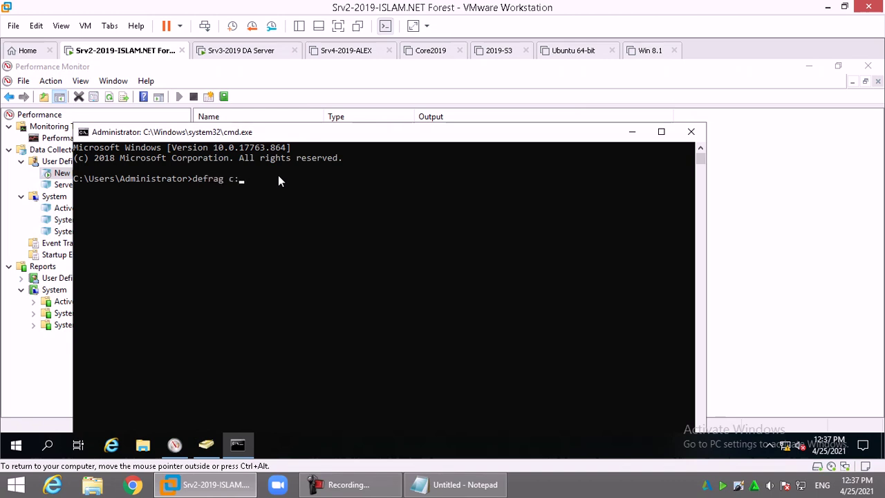
key(Return)
Launch dssite.msc, perfmon.msc and dsa.msc from Run, then show the desktop and open Start
key(super+r)
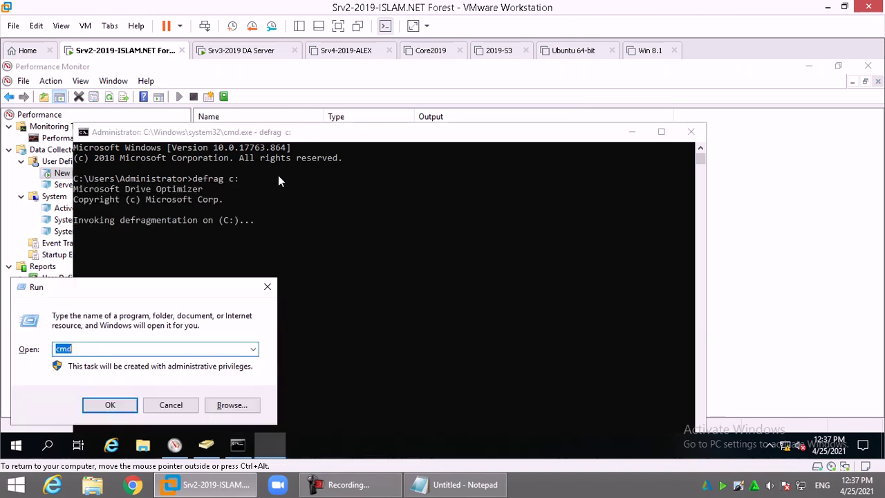
text(dssite.msc)
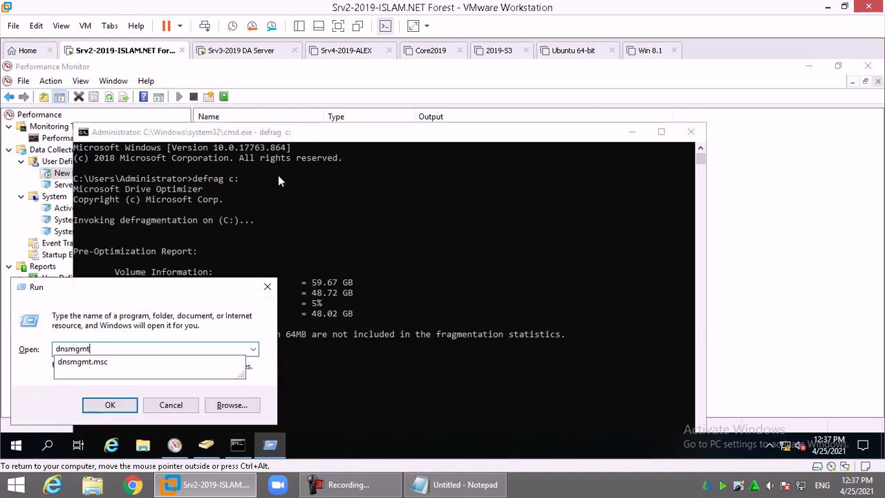
key(Return)
key(super+r)
text(pe)
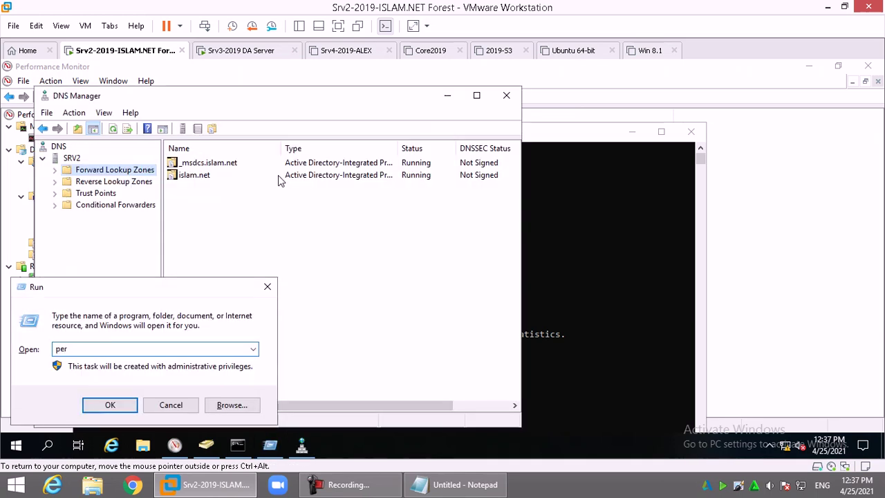
text(rfmon.msc)
key(Return)
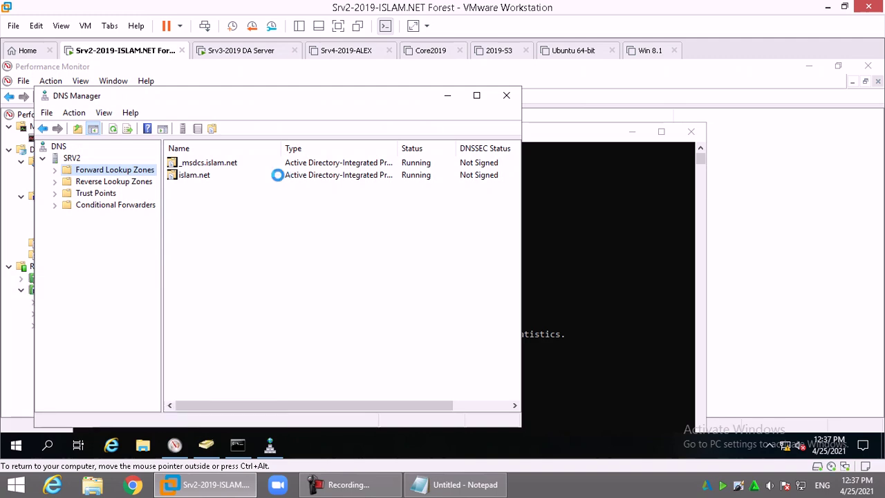
key(super+r)
text(ds)
key(Down)
key(Return)
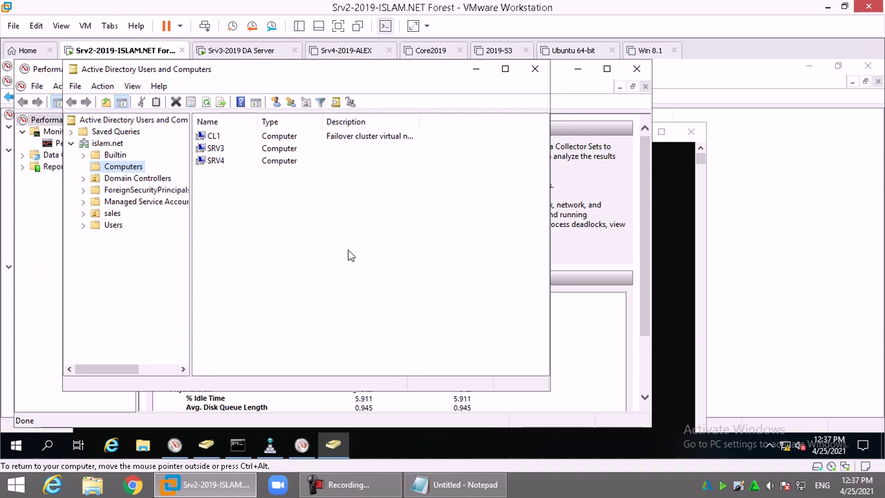
key(super+d)
key(super)
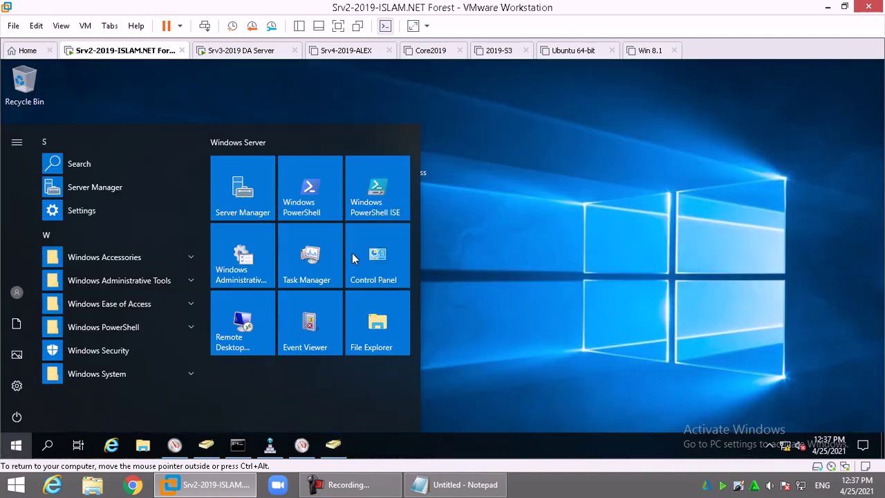
Open Event Viewer maximized with a wider log tree, selecting Applications and Services Logs
text(event)
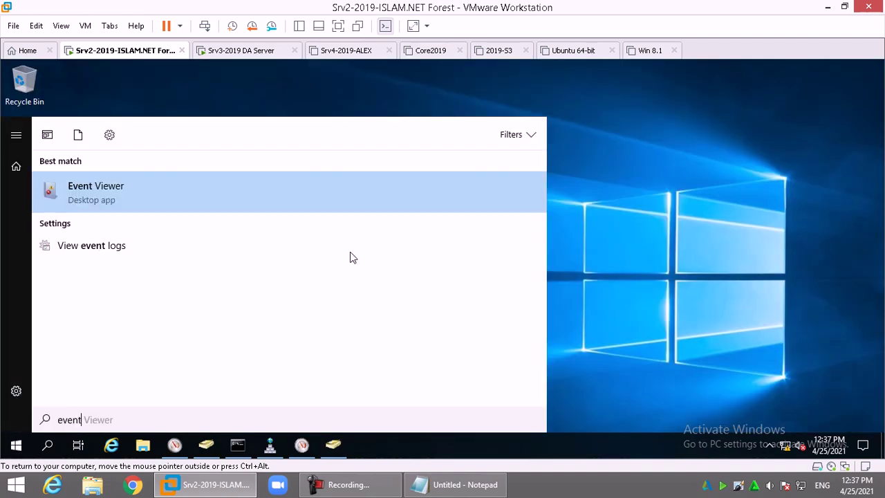
click(87, 187)
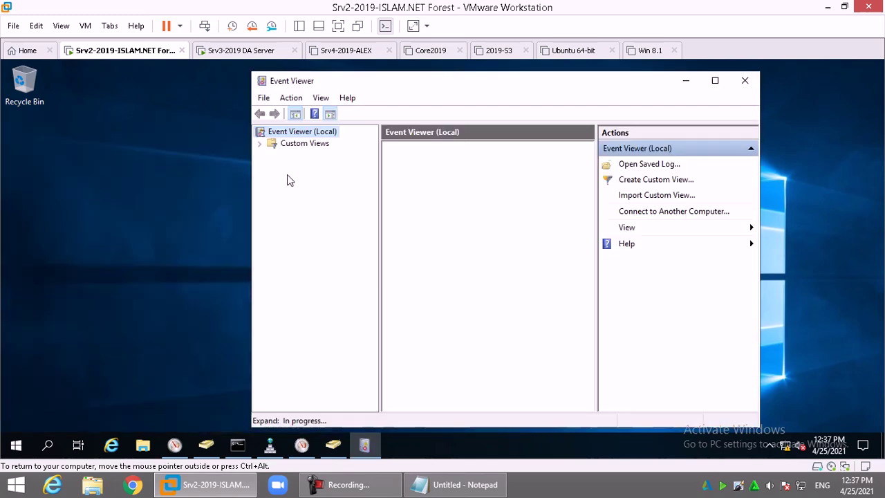
double_click(464, 81)
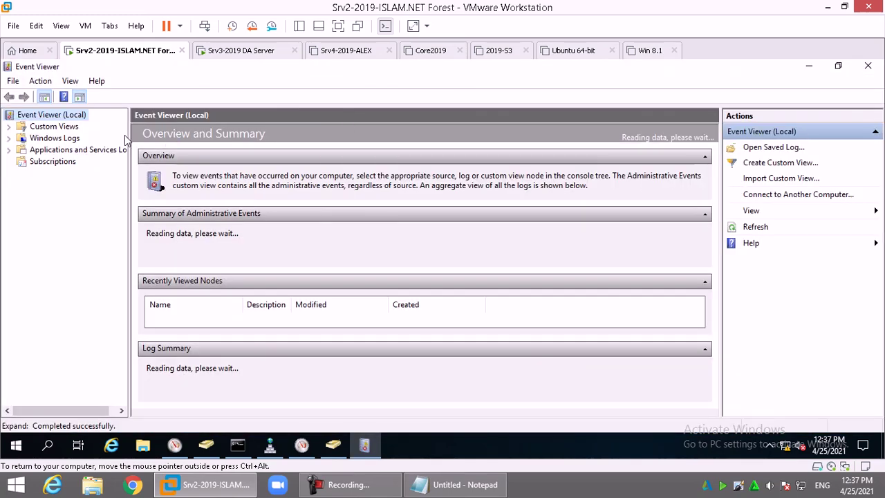
drag(130, 132, 231, 130)
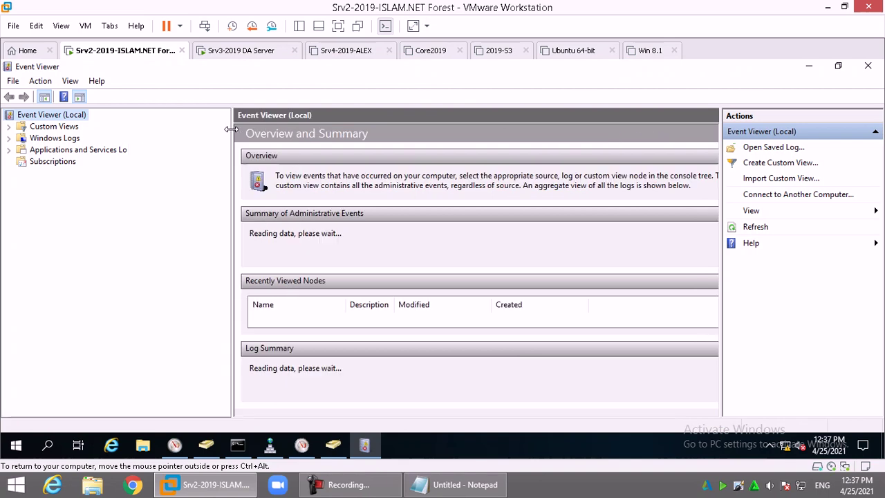
click(95, 154)
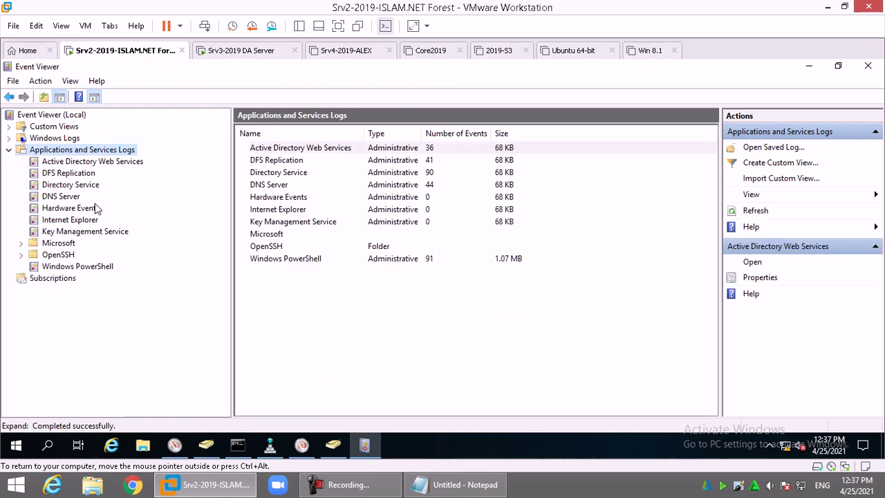
Expand Microsoft > Windows and then the Diagnosis-PLA group
double_click(62, 243)
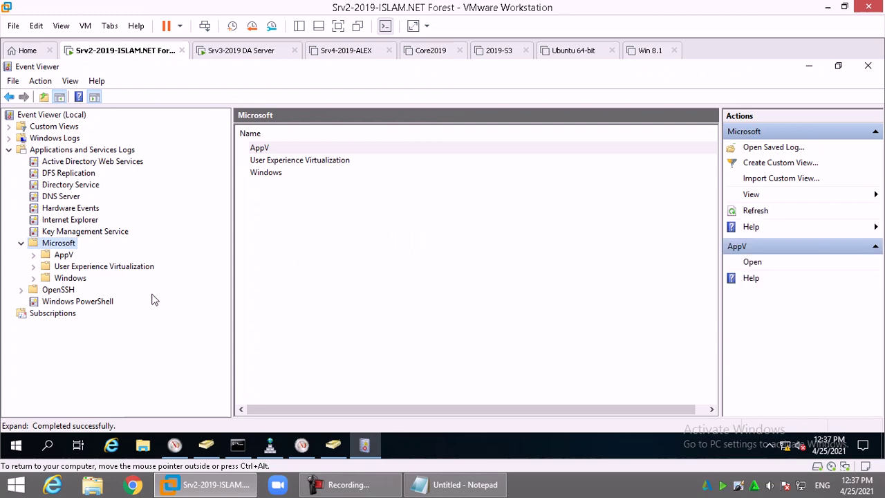
double_click(70, 278)
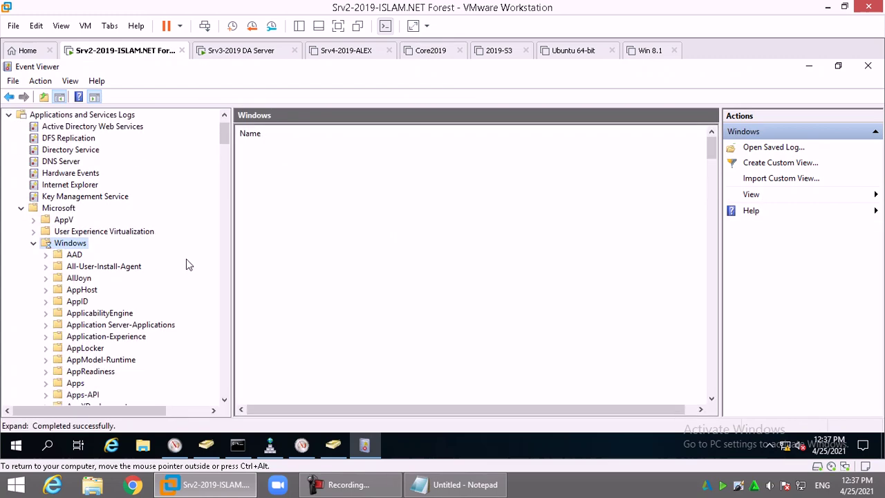
scroll(184, 266, down, 4)
scroll(164, 277, down, 3)
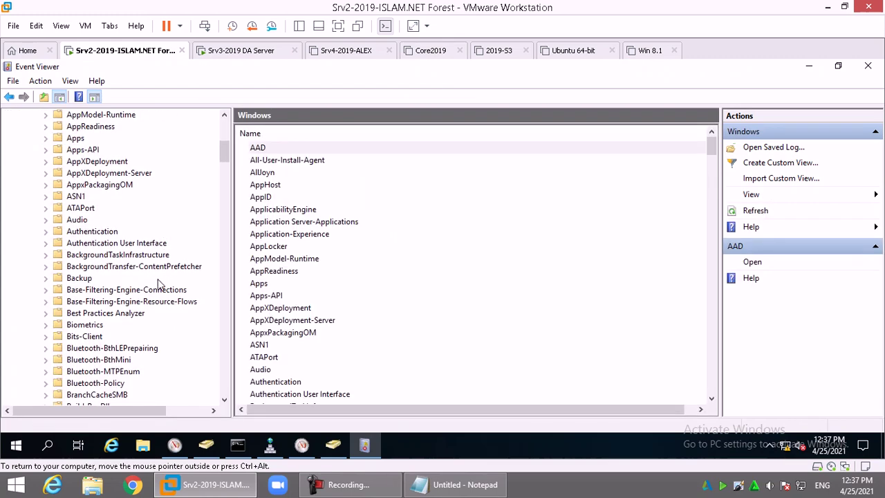
scroll(157, 282, down, 9)
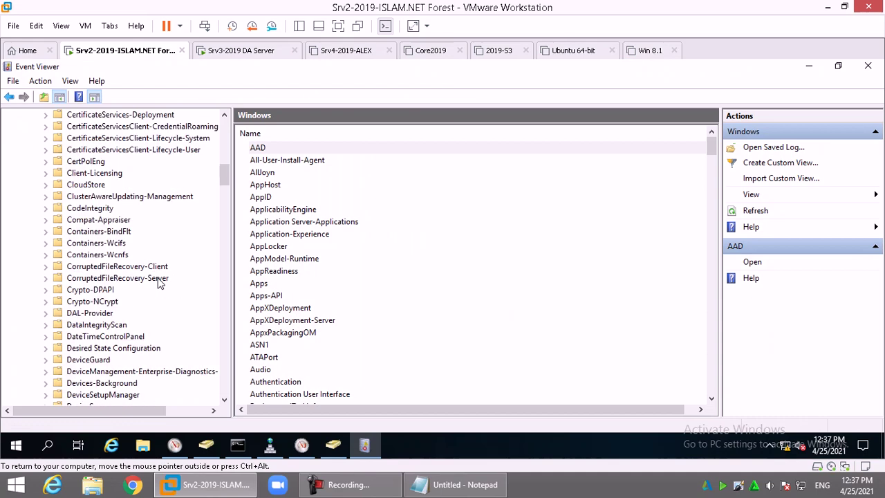
scroll(158, 283, down, 3)
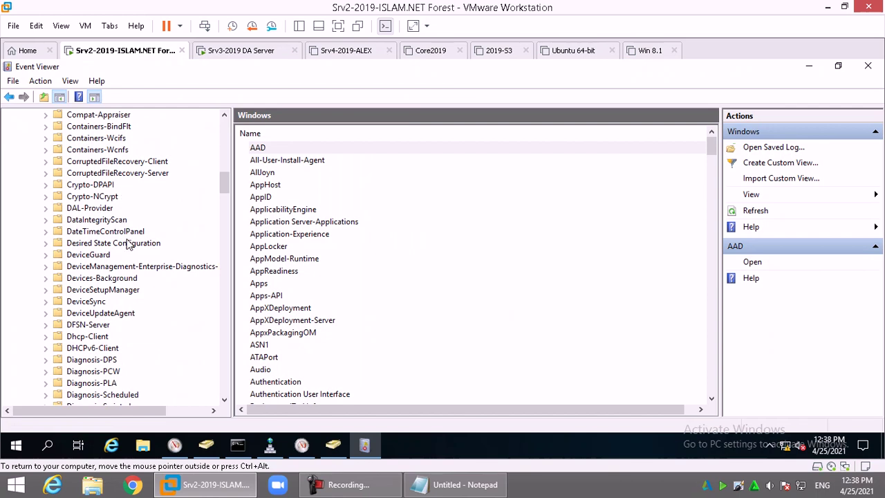
scroll(159, 316, down, 3)
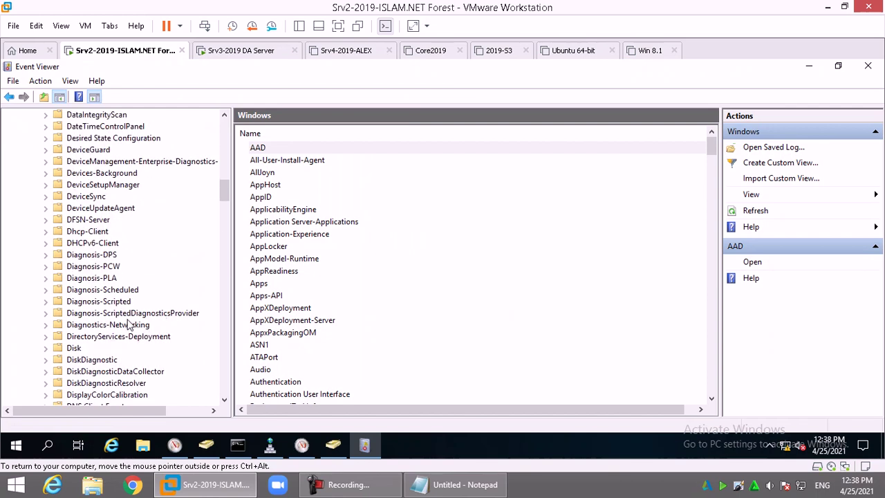
double_click(97, 279)
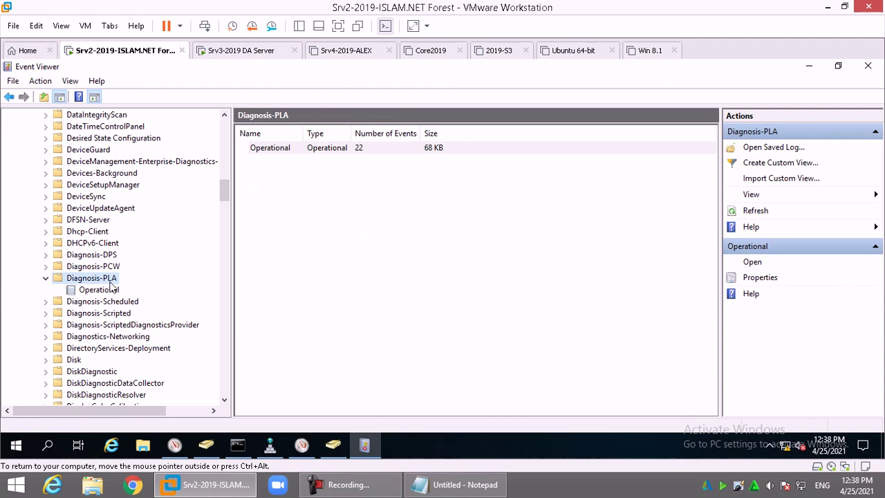
Open the Diagnosis-PLA Operational log and highlight counter value 74.163748 against limit 50
click(104, 291)
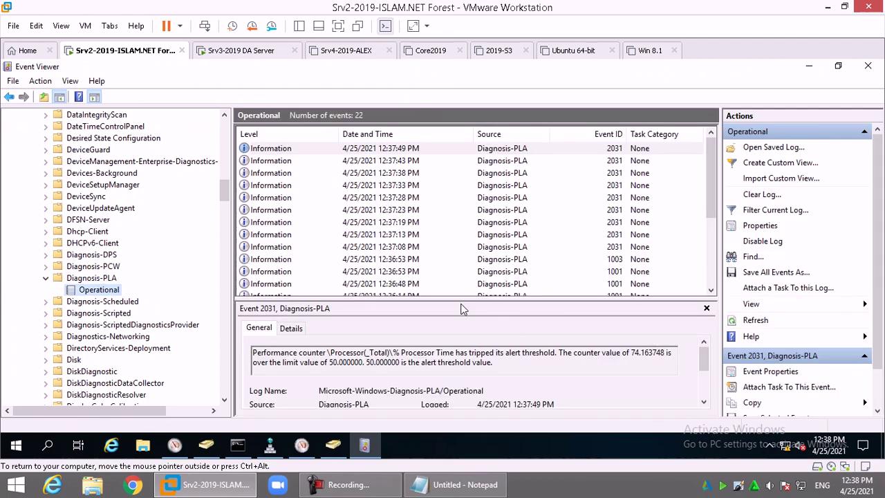
drag(460, 298, 460, 248)
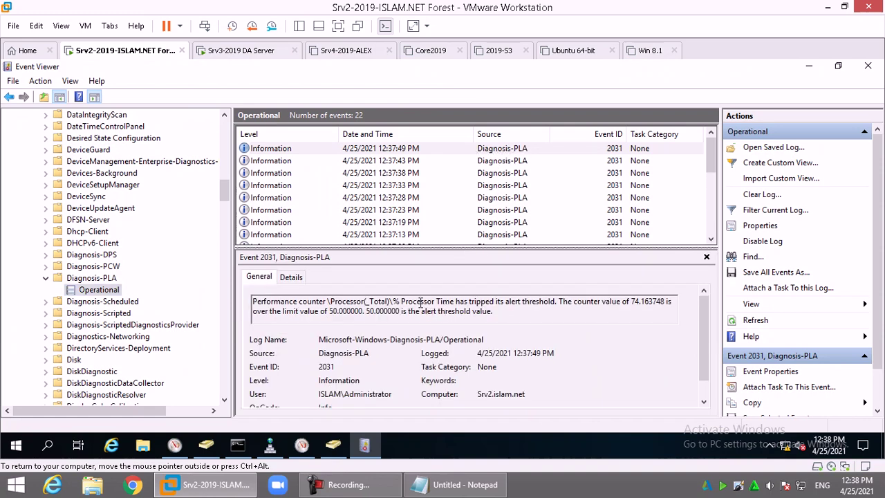
drag(626, 305, 647, 306)
drag(311, 318, 350, 314)
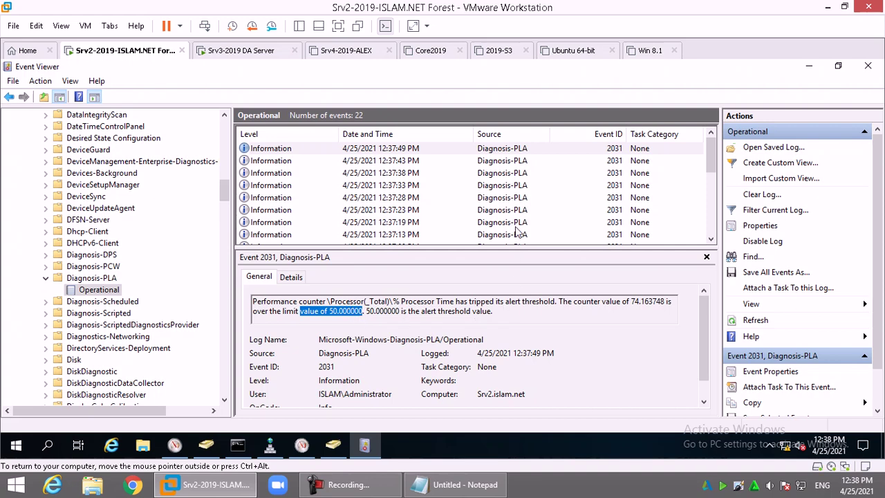
Review the 12:37:43, 12:37:38 (98.407791) and 12:37:33 alerts, then close Event Viewer
click(505, 161)
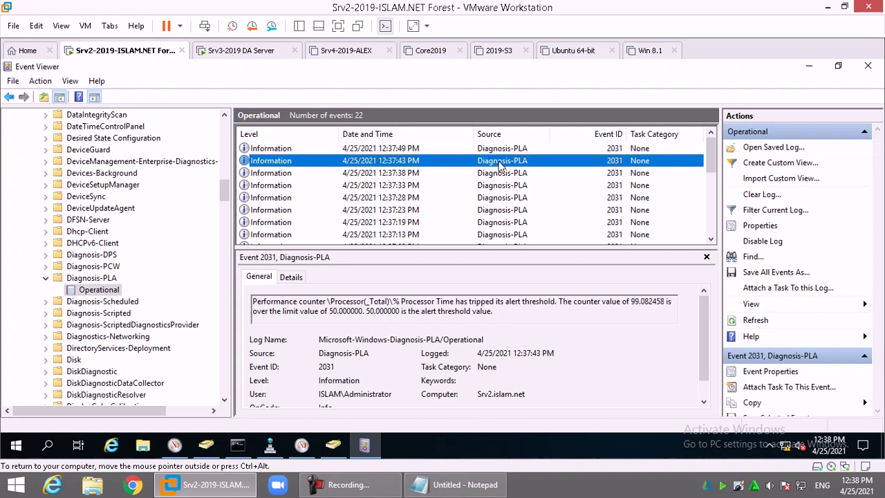
click(503, 173)
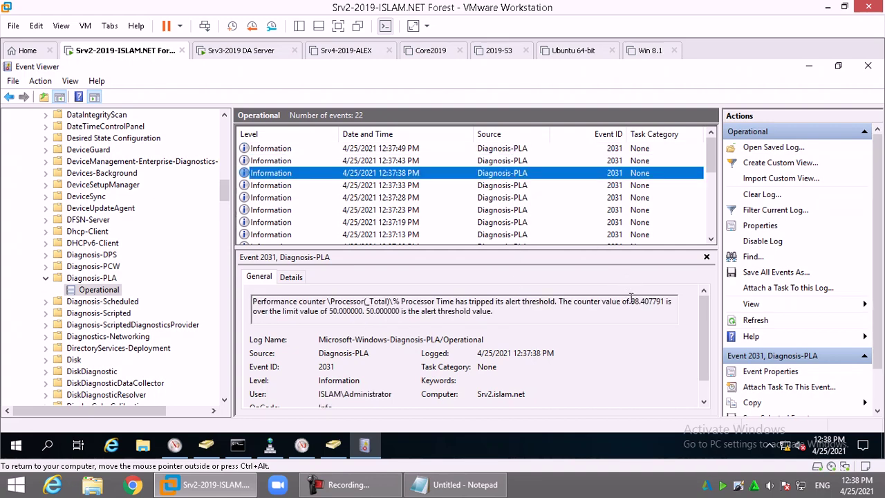
drag(623, 302, 653, 302)
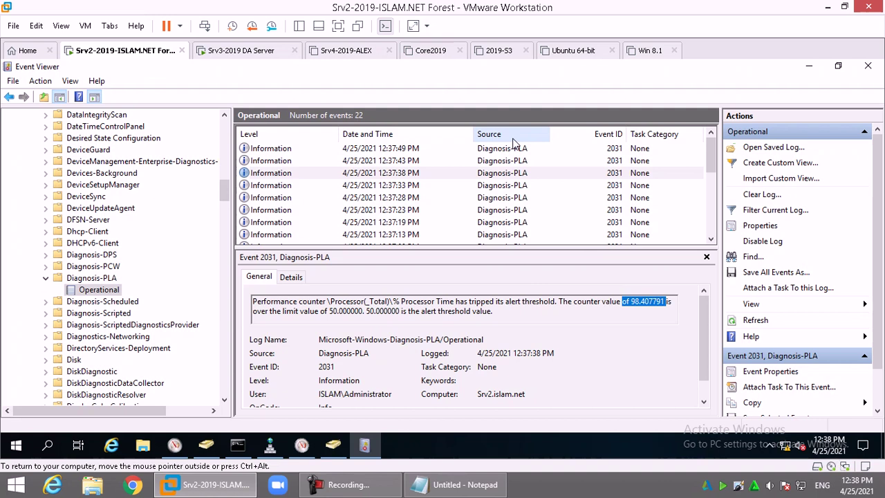
click(384, 187)
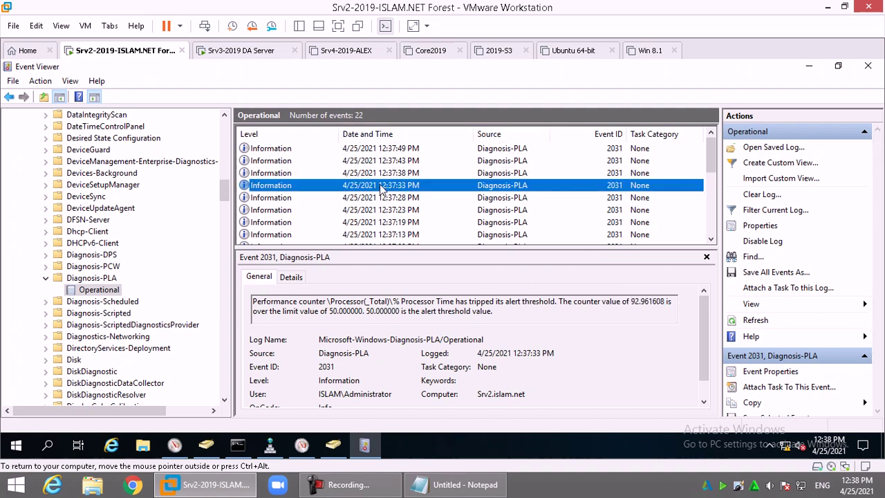
key(alt+F4)
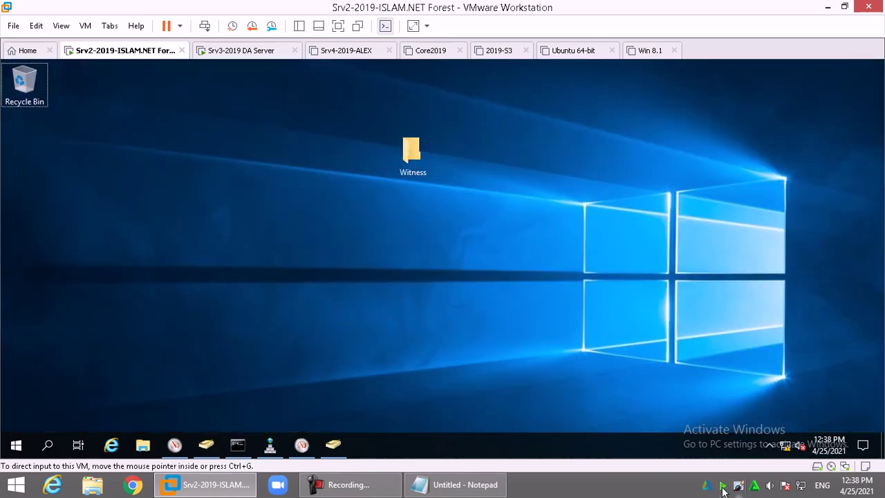